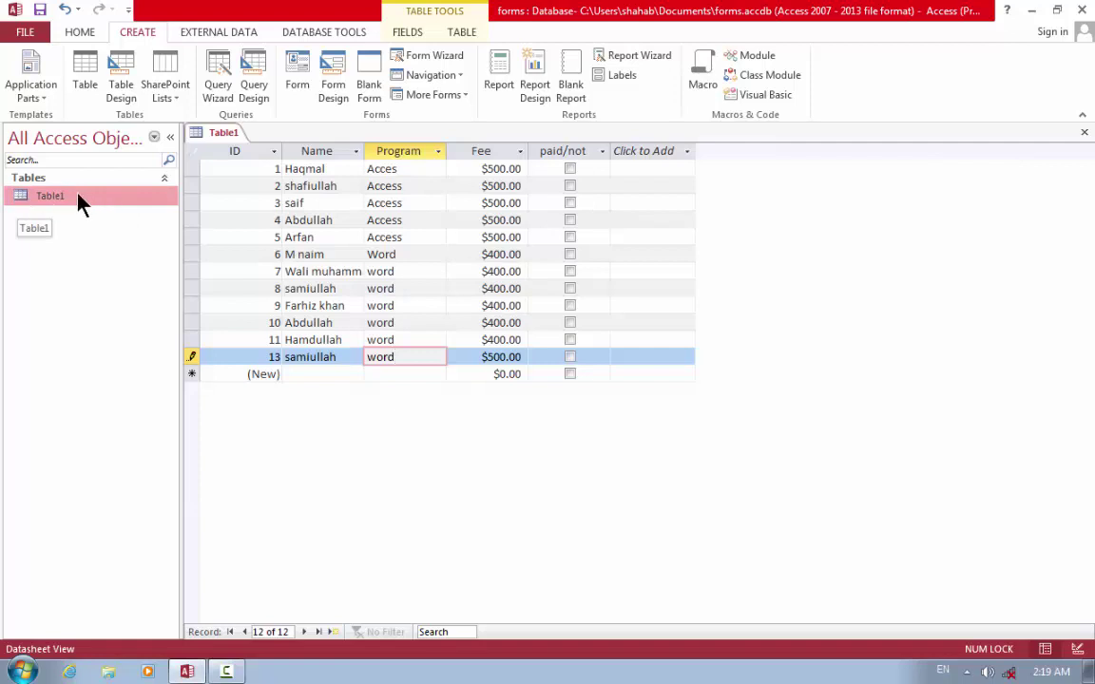
# Try to rename Table1 while it is open in Datasheet view.
pyautogui.rightClick(74, 196)
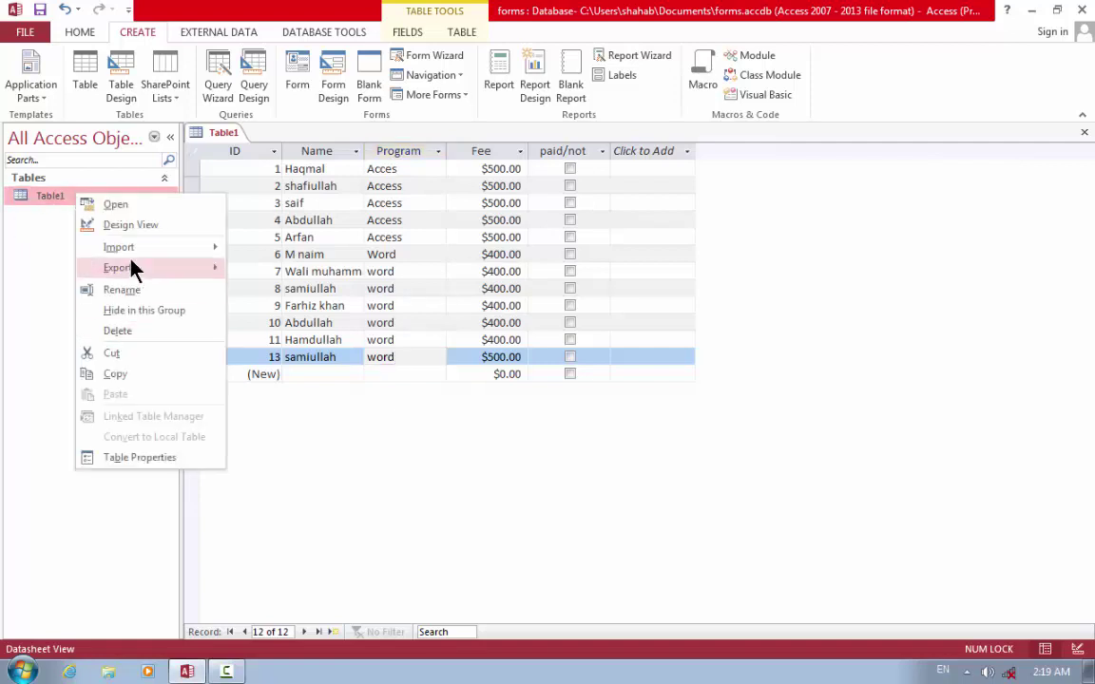
pyautogui.click(145, 290)
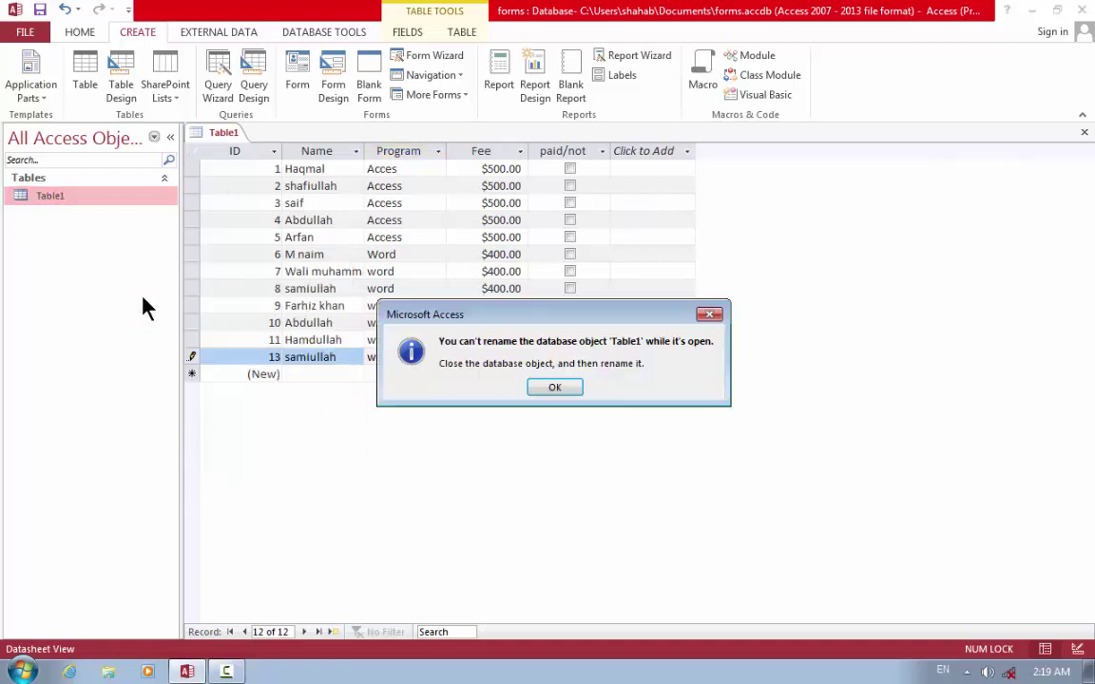
pyautogui.press('Return')
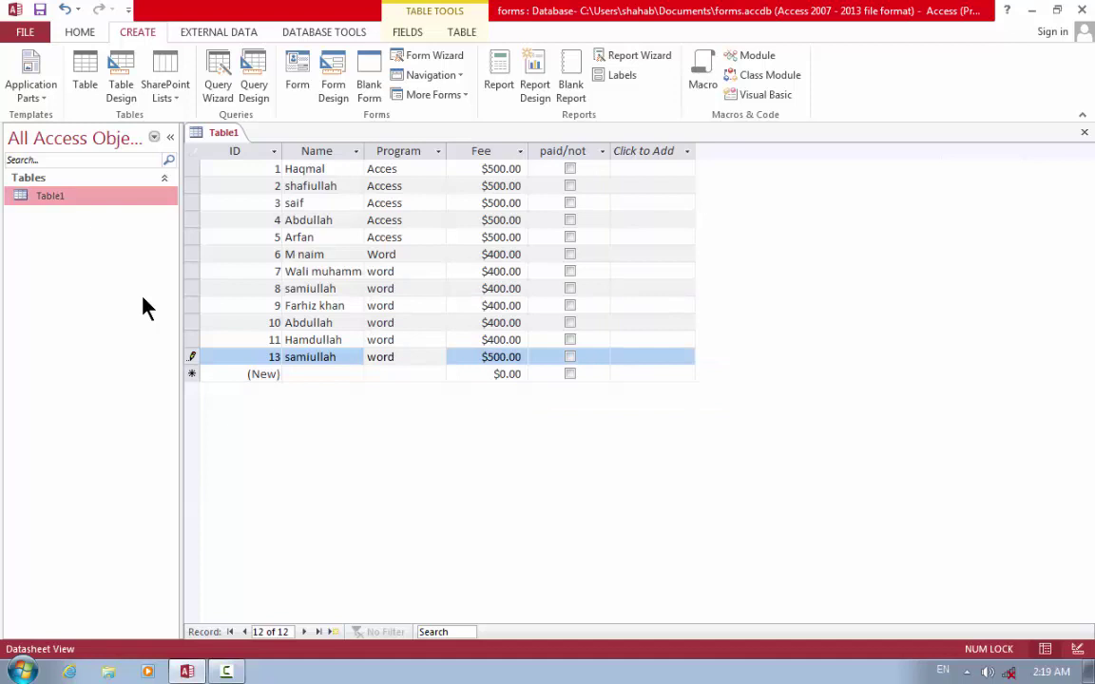
# Rename Table1 as "main table" with its datasheet closed, and reopen it.
pyautogui.hotkey('ctrl', 'w')
pyautogui.rightClick(88, 200)
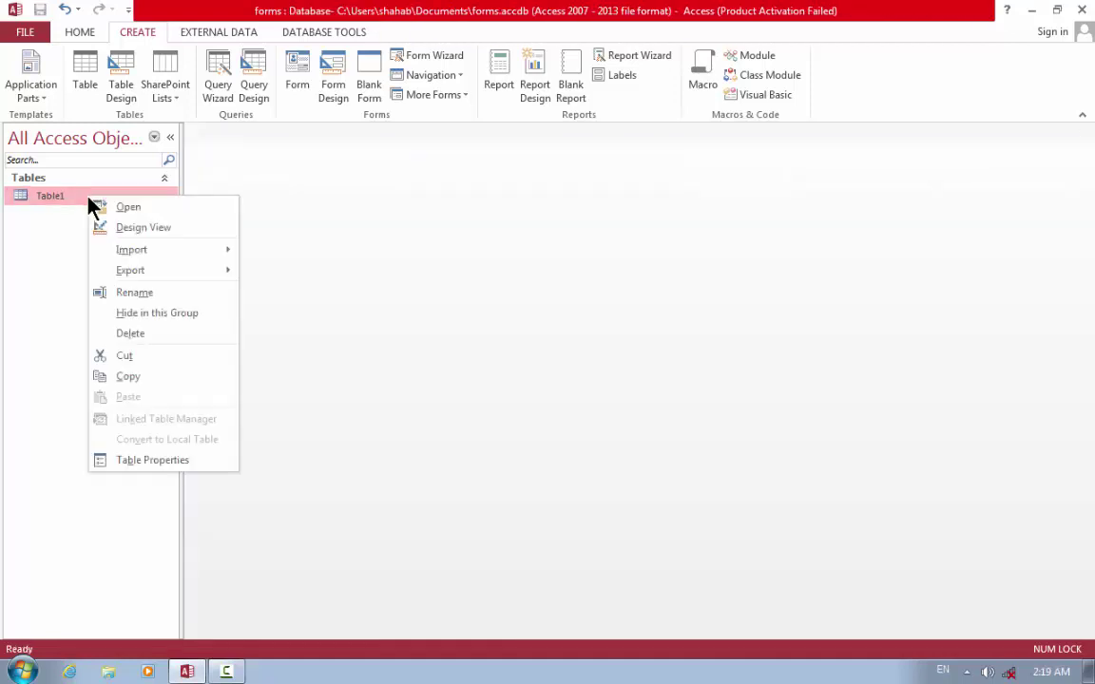
pyautogui.click(143, 294)
pyautogui.press('BackSpace')
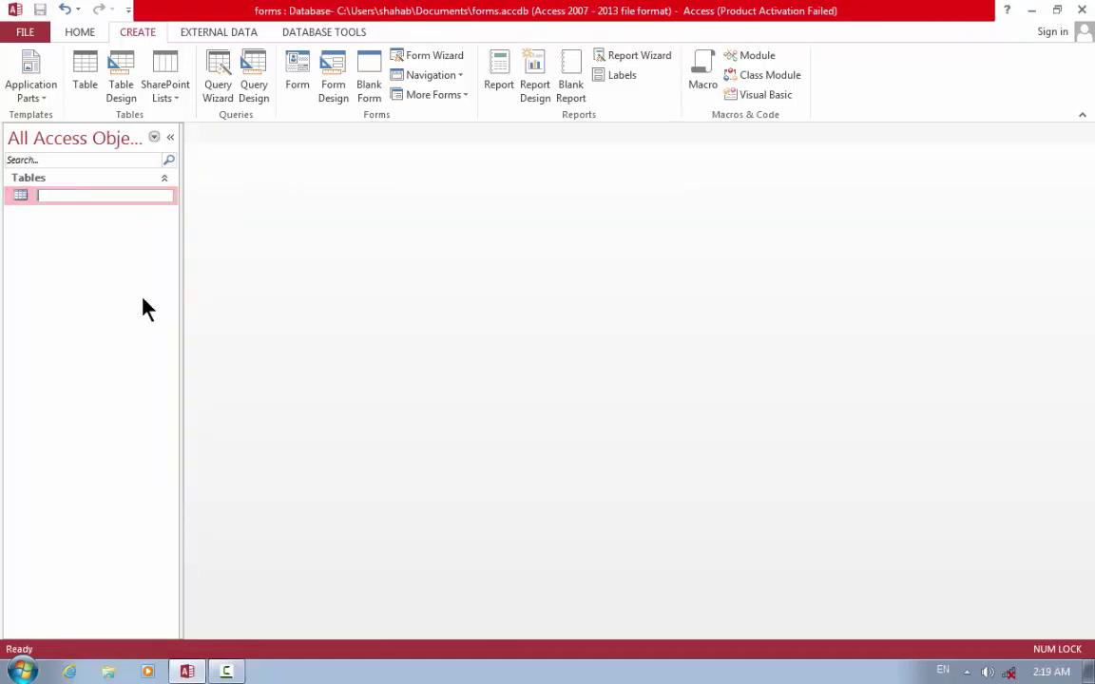
pyautogui.write('main table')
pyautogui.press('Return')
pyautogui.doubleClick(96, 201)
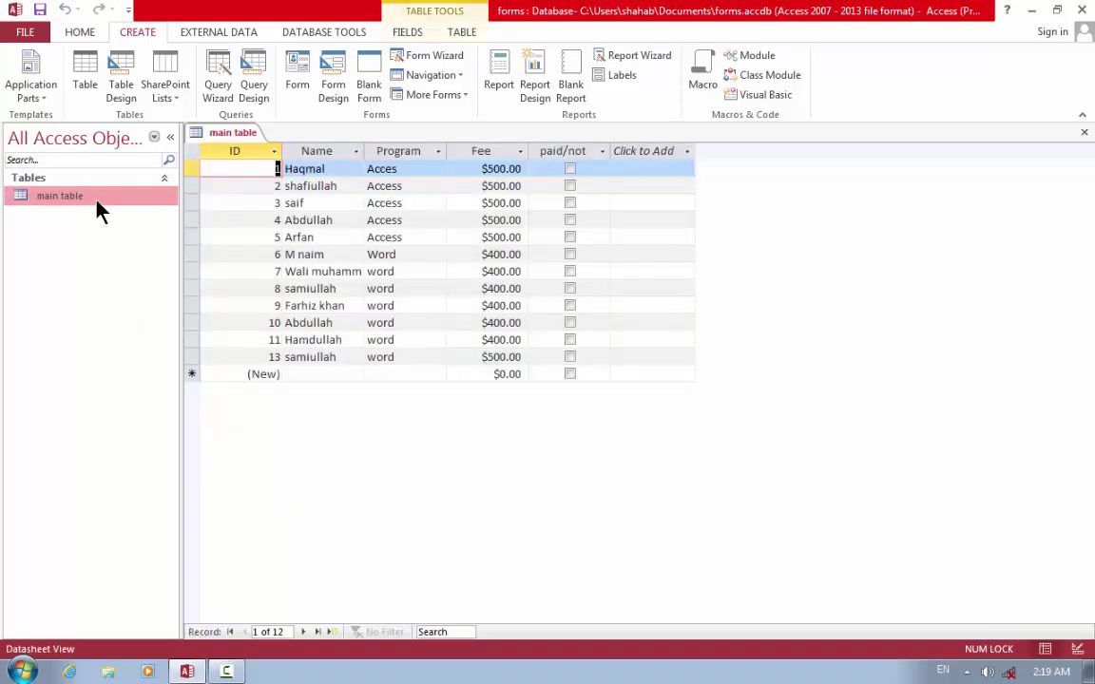
# Create a query in Design view on main table with the fields ID, Name, Program, Fee and paid/not.
pyautogui.click(262, 95)
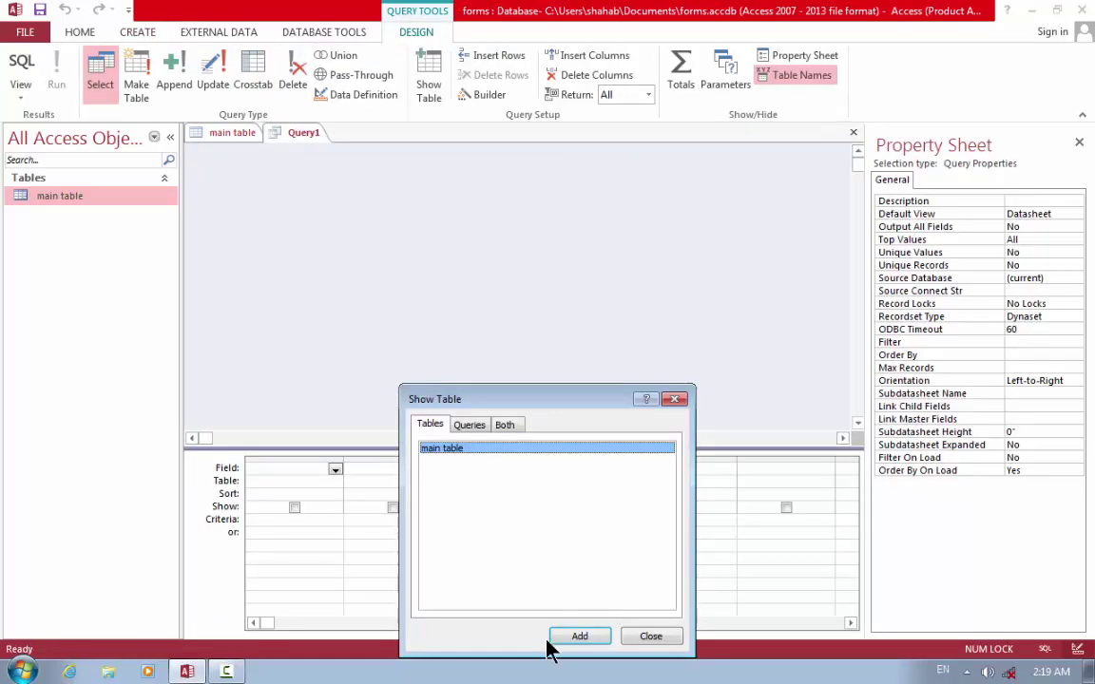
pyautogui.click(580, 636)
pyautogui.click(665, 639)
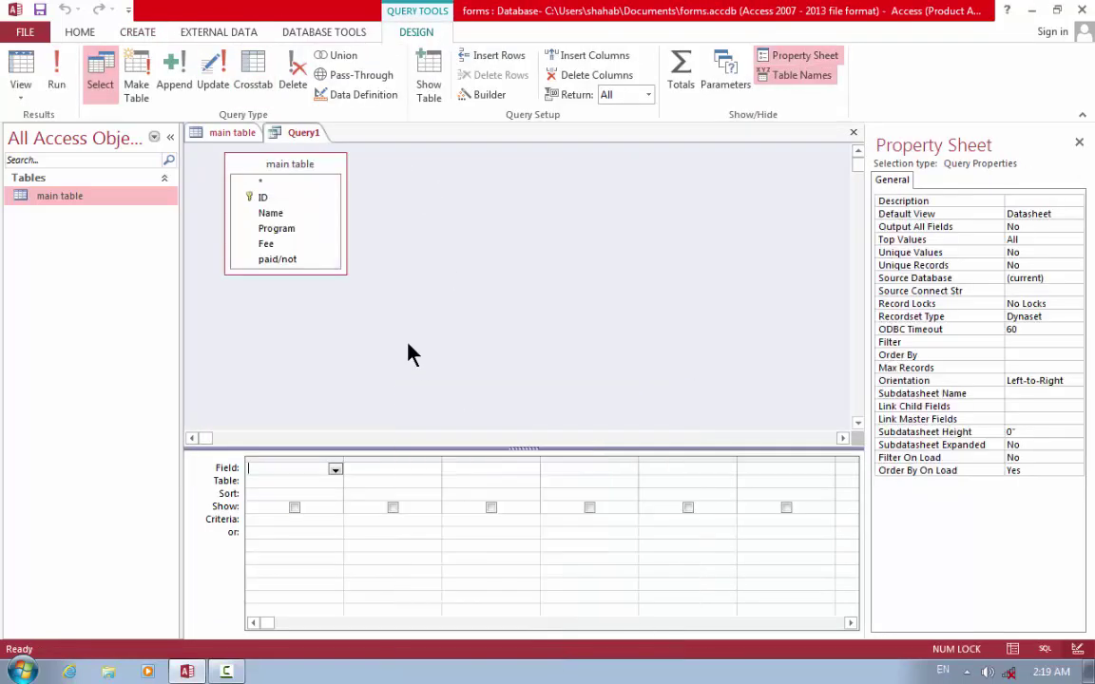
pyautogui.doubleClick(262, 166)
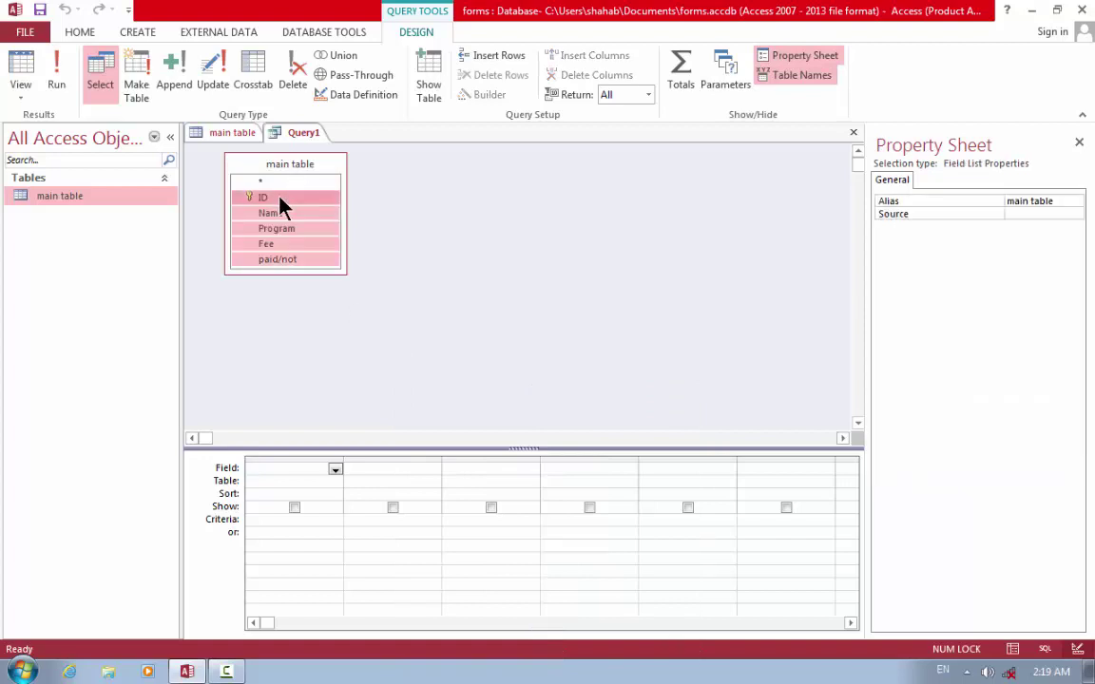
pyautogui.moveTo(286, 207); pyautogui.dragTo(304, 518)
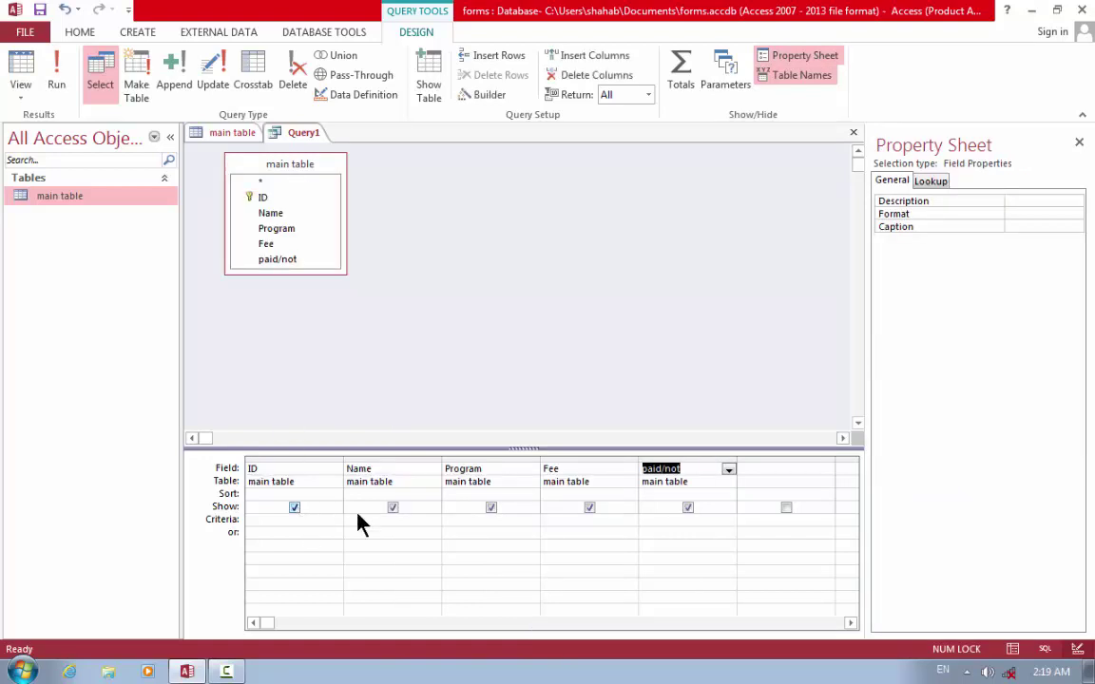
# Set the criterion of the query's Program field to Access.
pyautogui.click(487, 522)
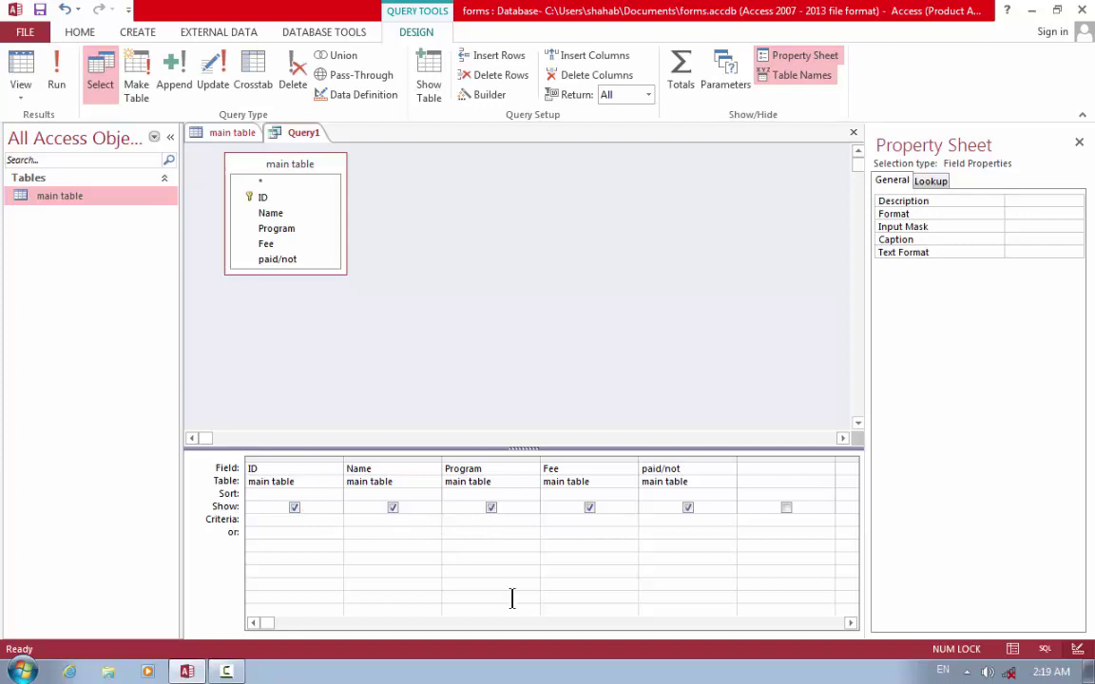
pyautogui.write('Acc')
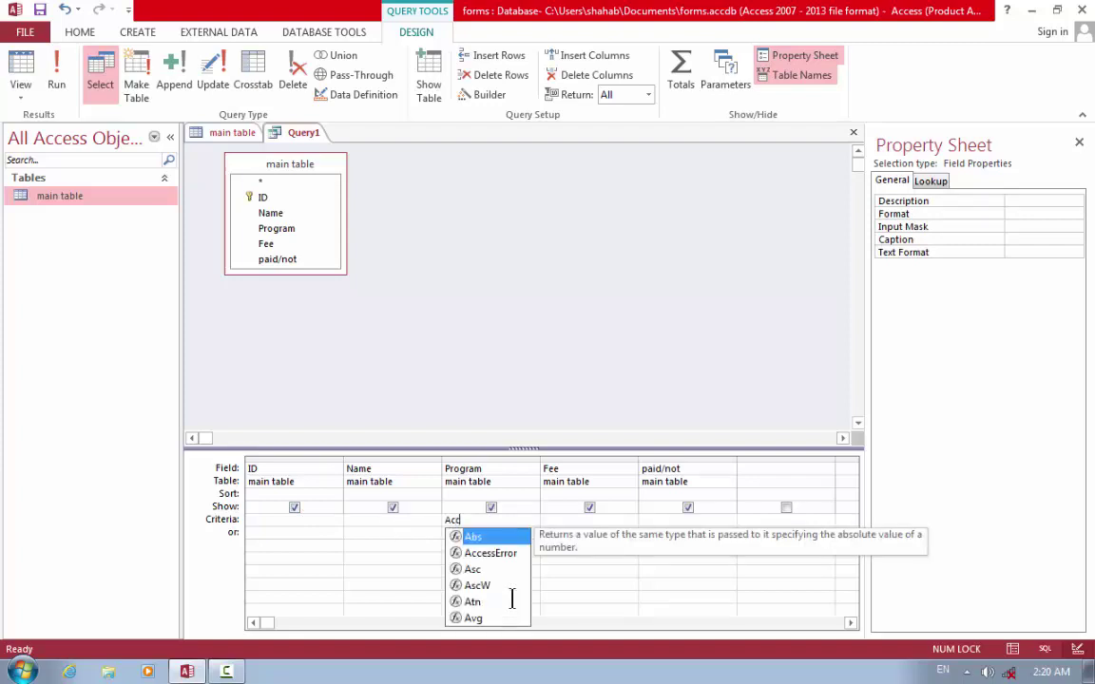
pyautogui.write('es')
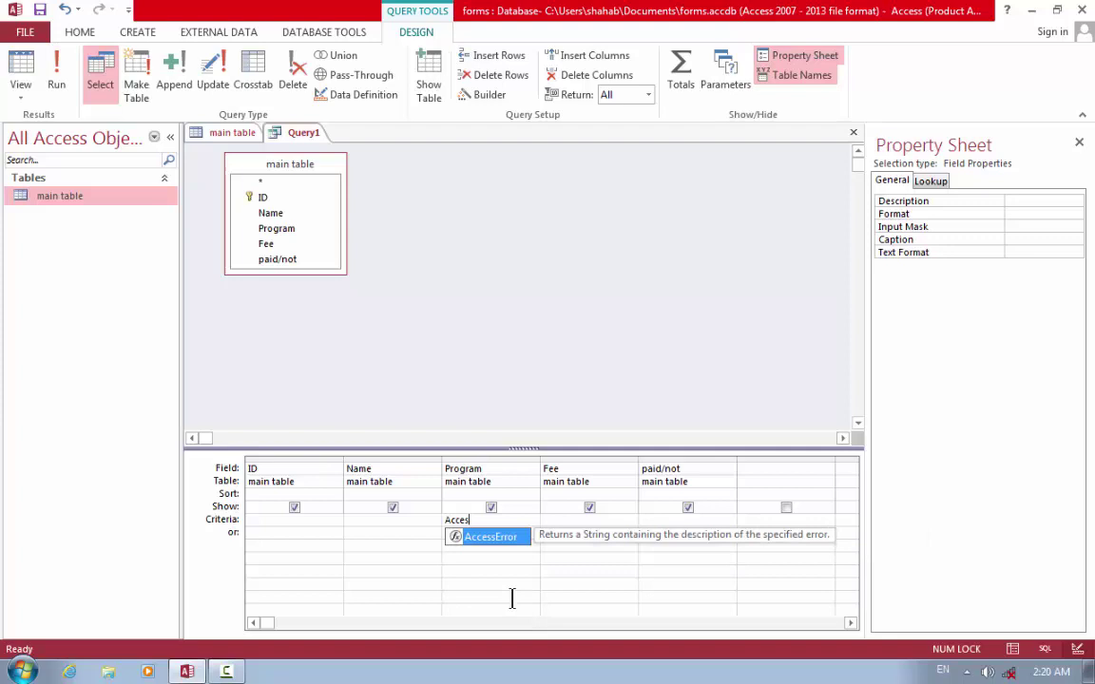
pyautogui.write('s')
# Close the query, saving it as "access students", and open its results.
pyautogui.hotkey('ctrl', 'w')
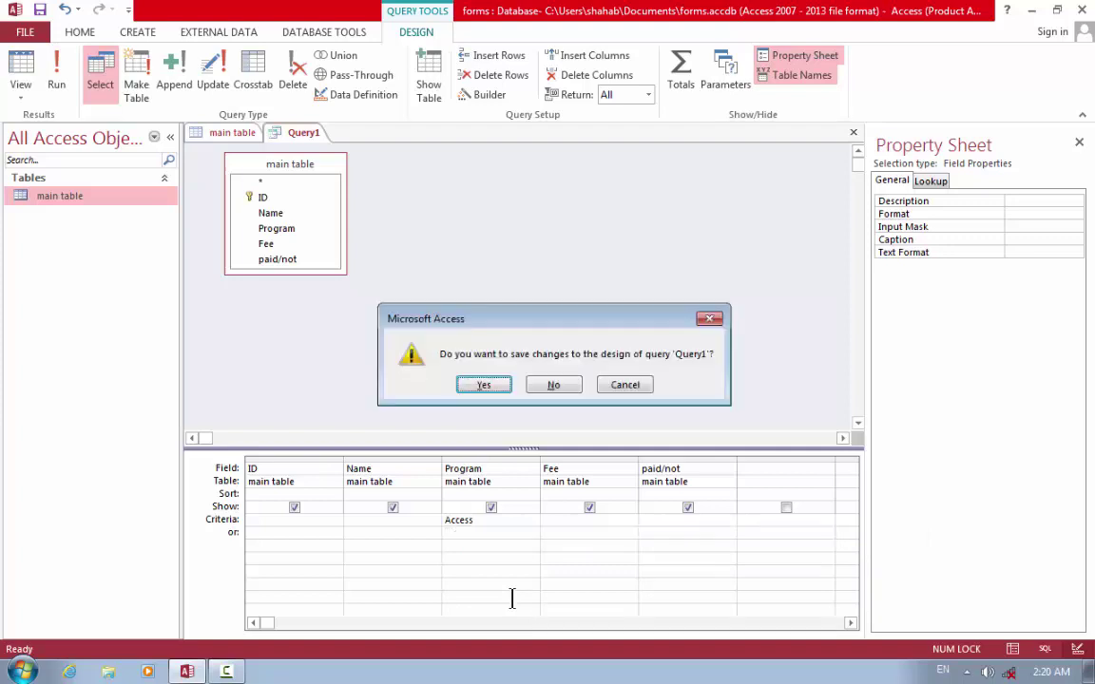
pyautogui.press('Return')
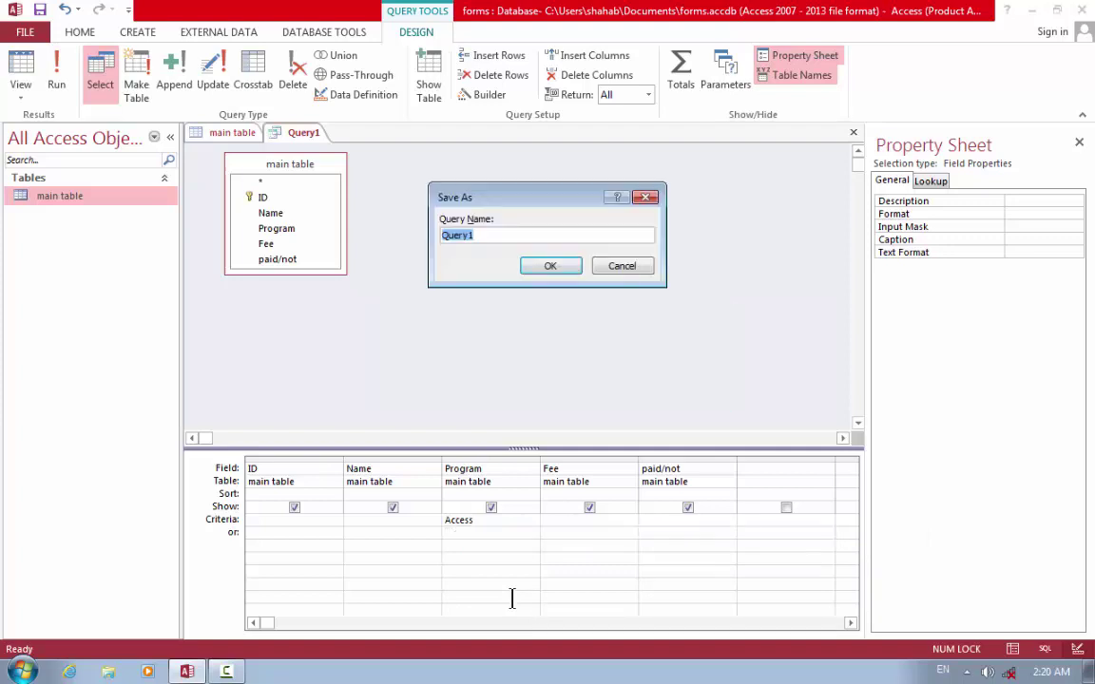
pyautogui.write('access students')
pyautogui.press('Return')
pyautogui.hotkey('ctrl', 'w')
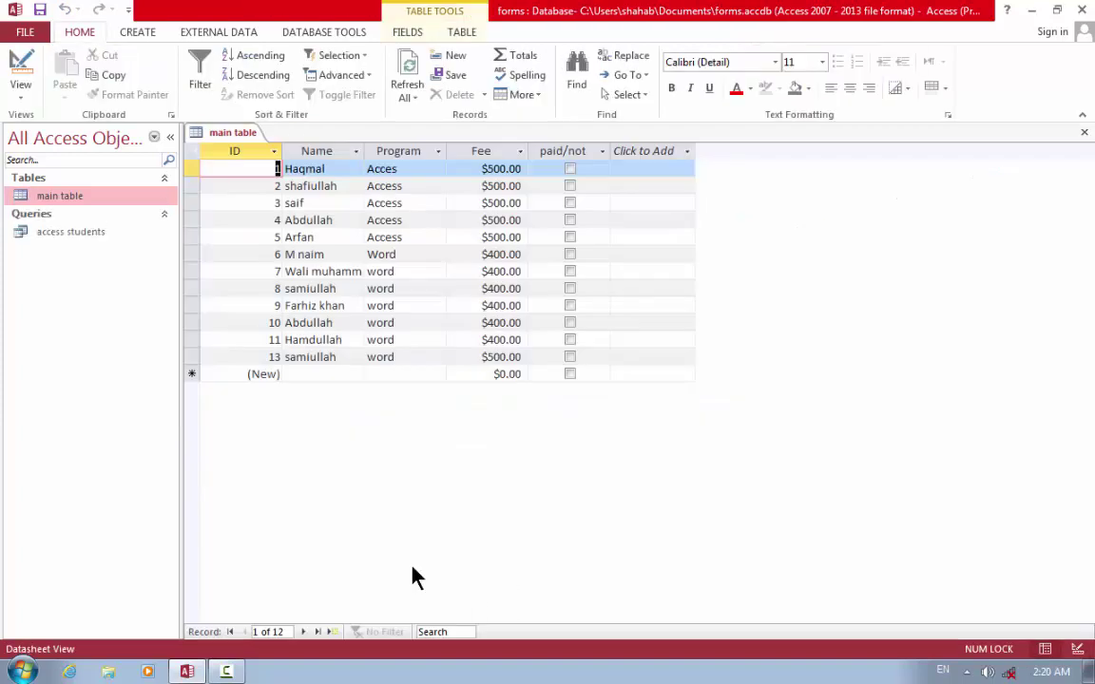
pyautogui.doubleClick(78, 234)
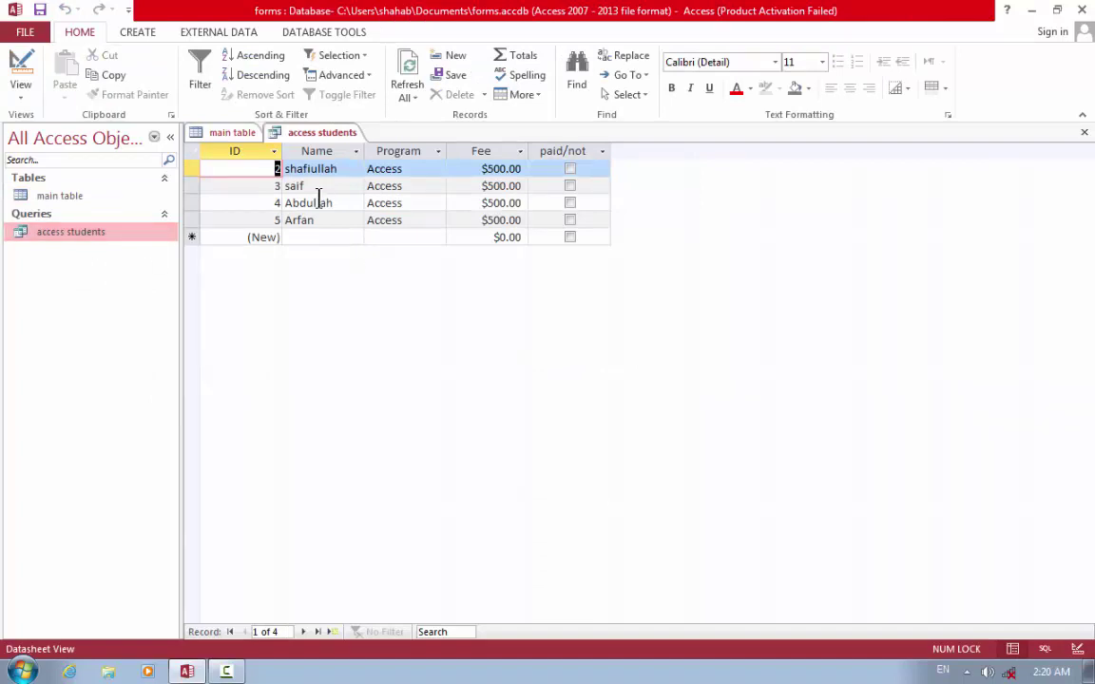
# Create a second query in Design view on main table with all five of its fields.
pyautogui.click(99, 200)
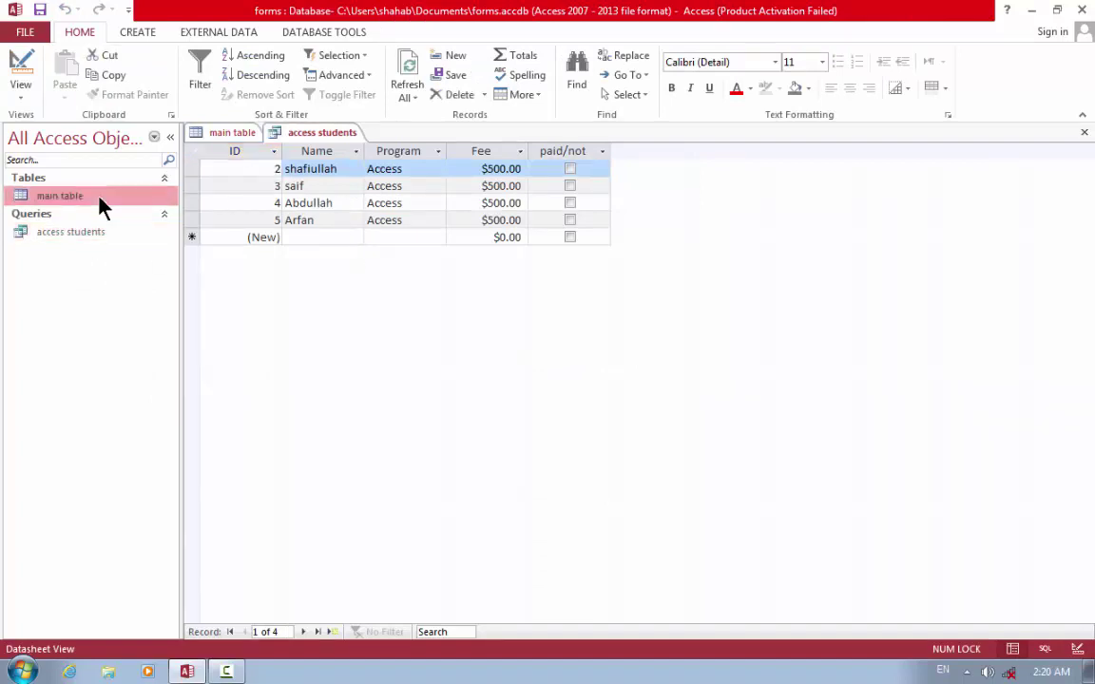
pyautogui.click(138, 29)
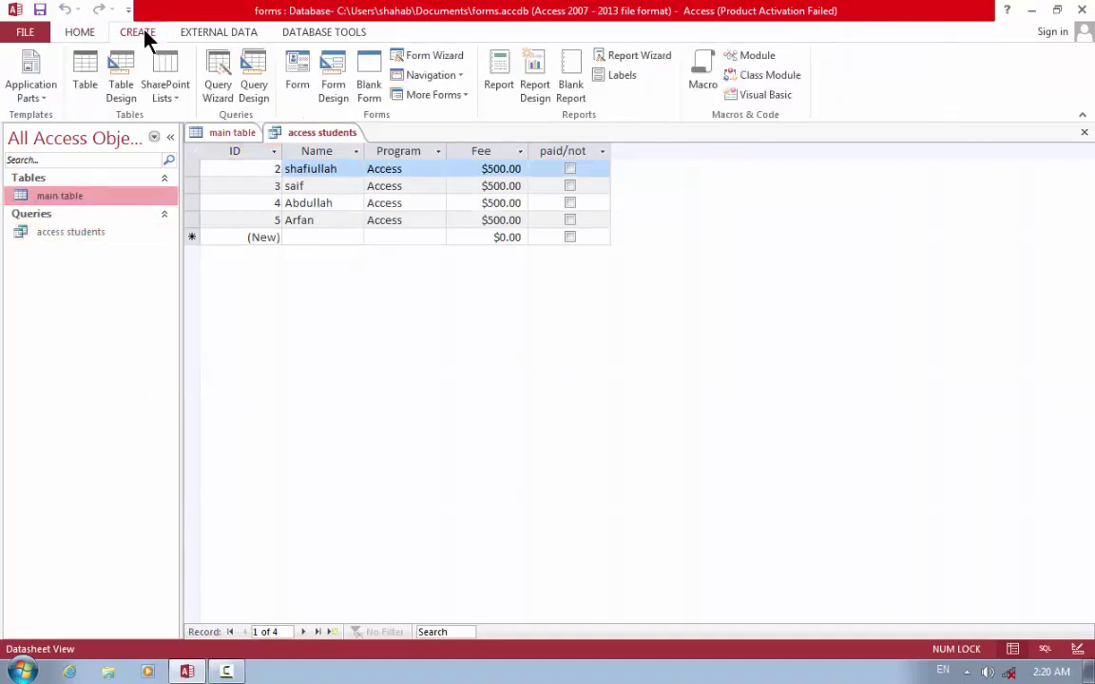
pyautogui.click(253, 95)
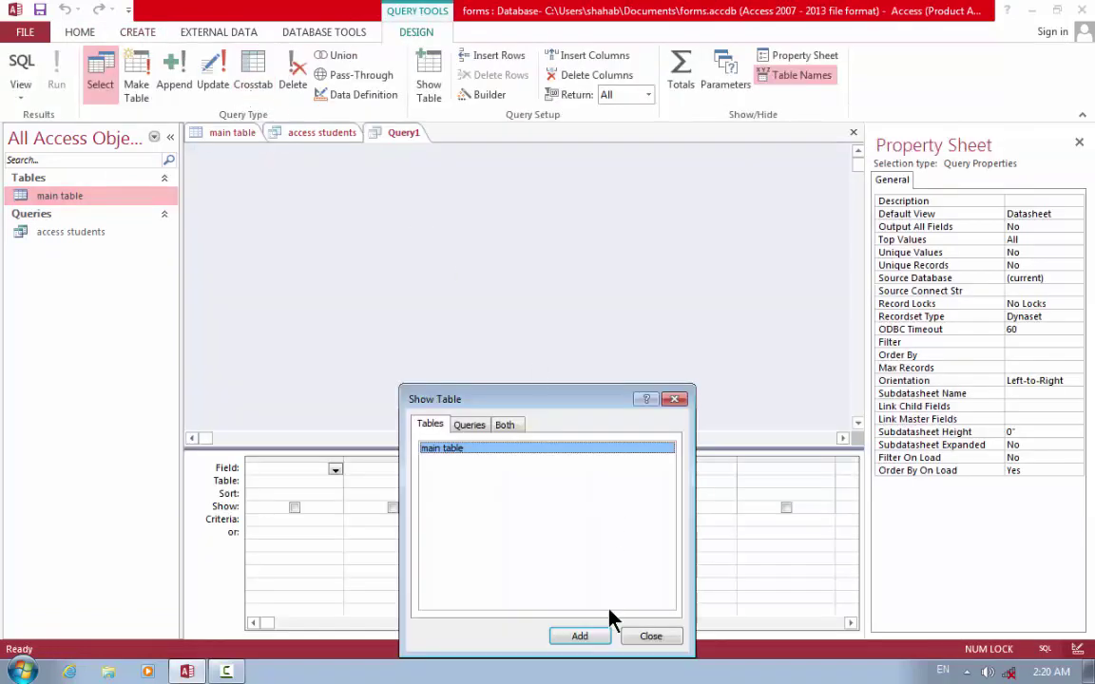
pyautogui.doubleClick(532, 458)
pyautogui.click(674, 399)
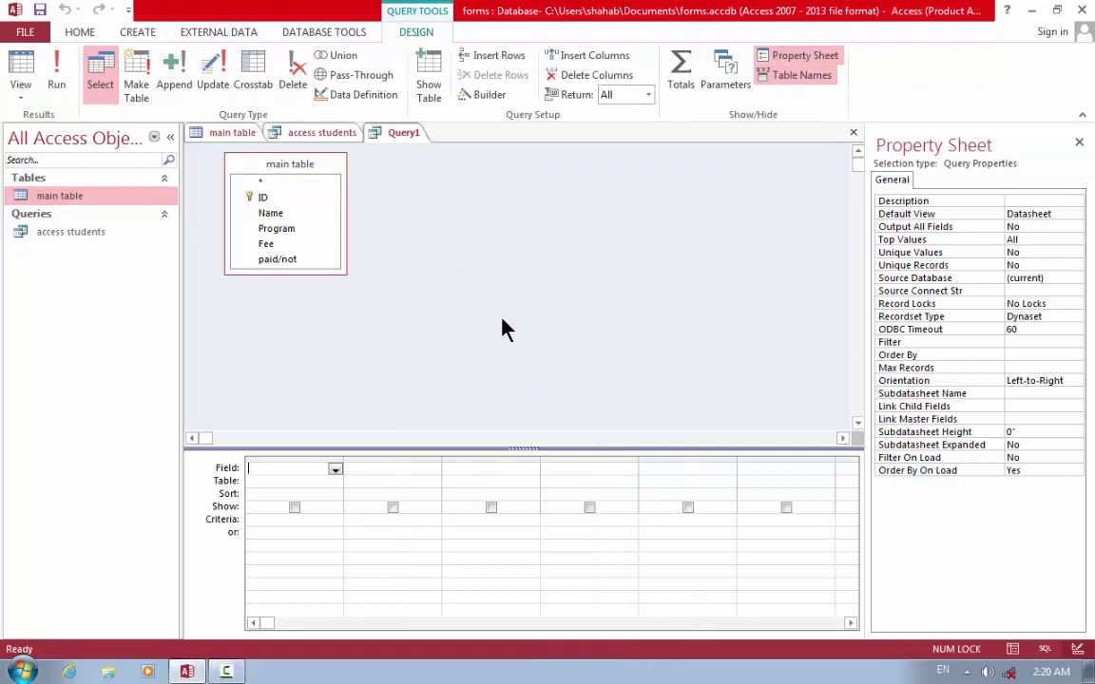
pyautogui.doubleClick(296, 169)
pyautogui.moveTo(290, 216); pyautogui.dragTo(285, 469)
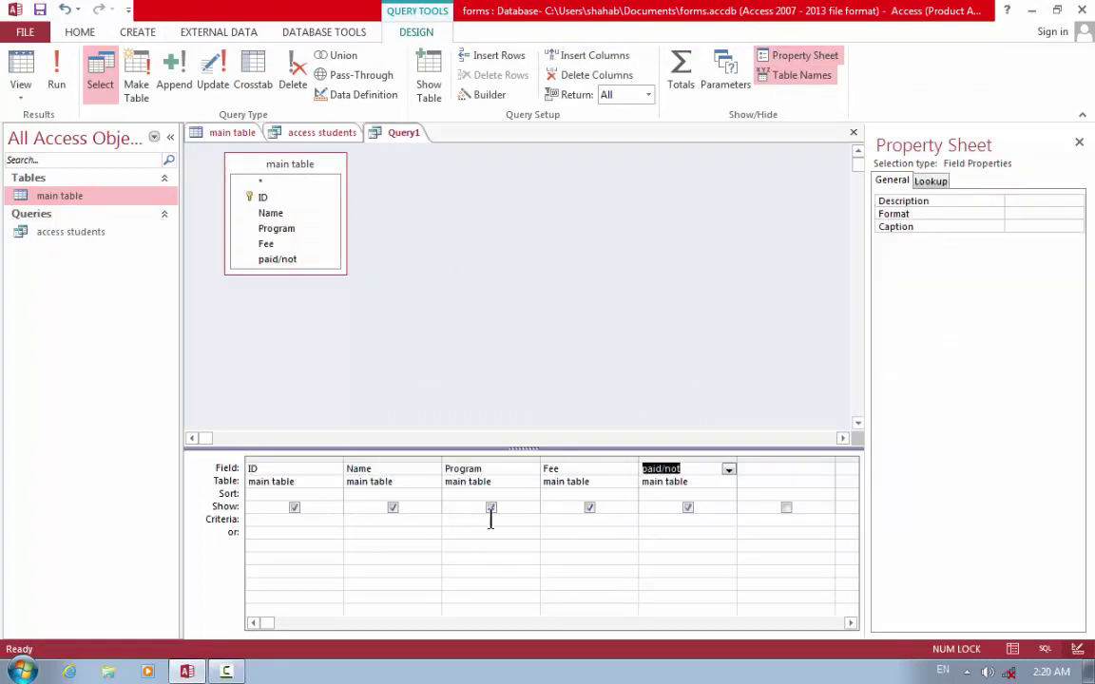
# Save the query as "word students" with the Program criterion word, and open its results.
pyautogui.click(490, 518)
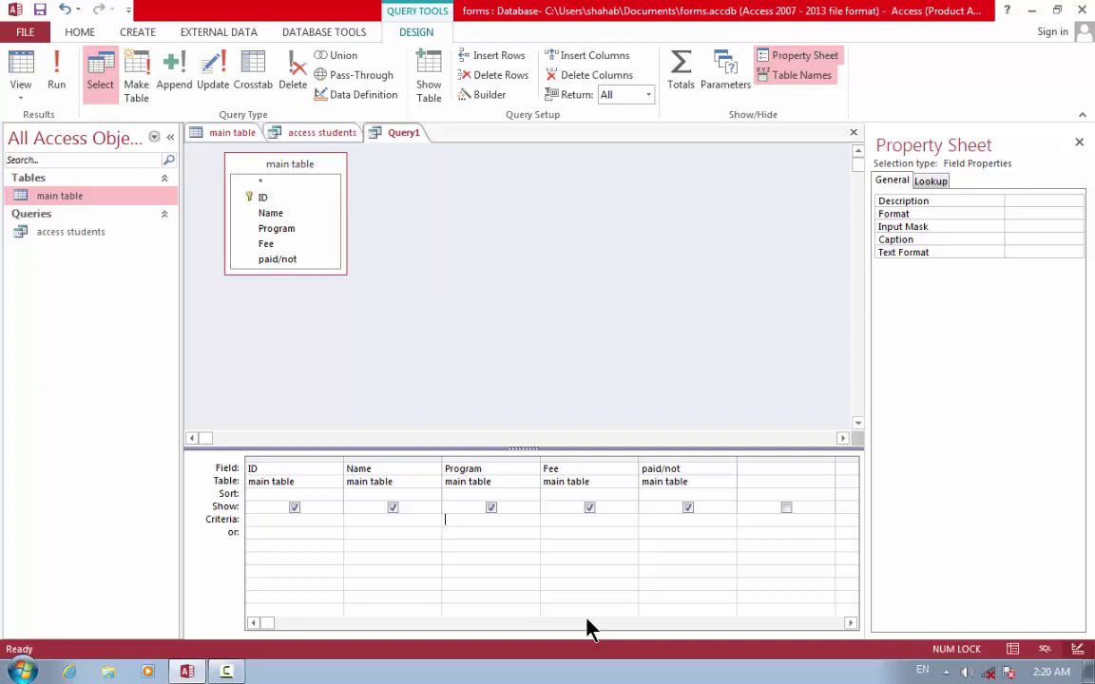
pyautogui.write('word')
pyautogui.hotkey('ctrl', 'w')
pyautogui.press('Return')
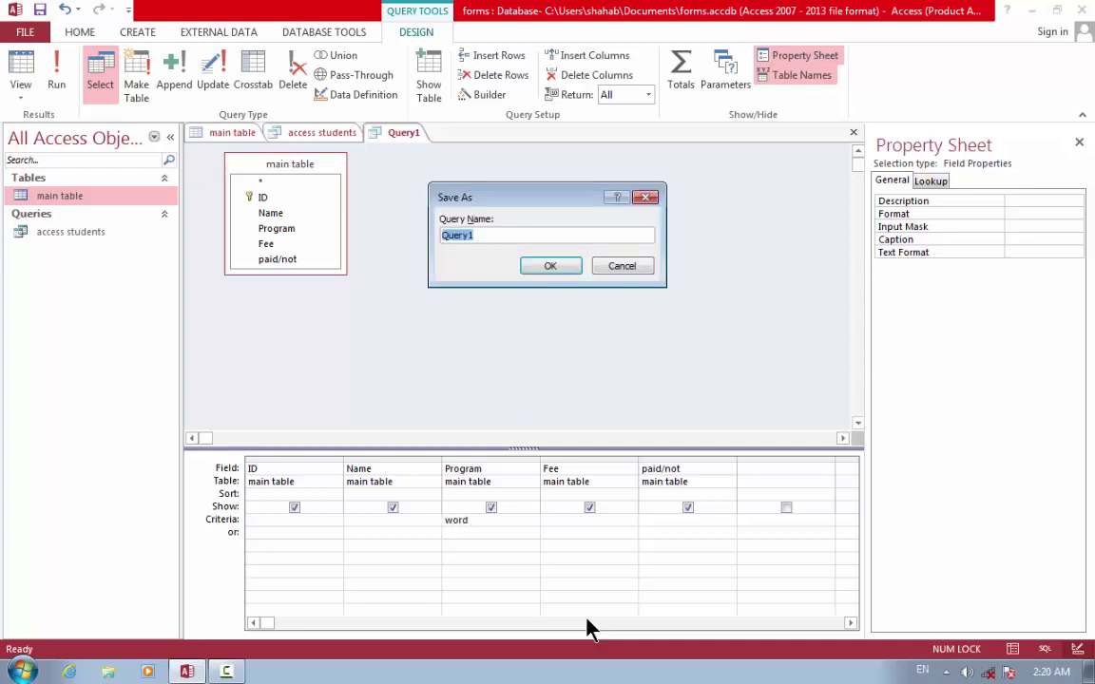
pyautogui.write('word students')
pyautogui.press('Return')
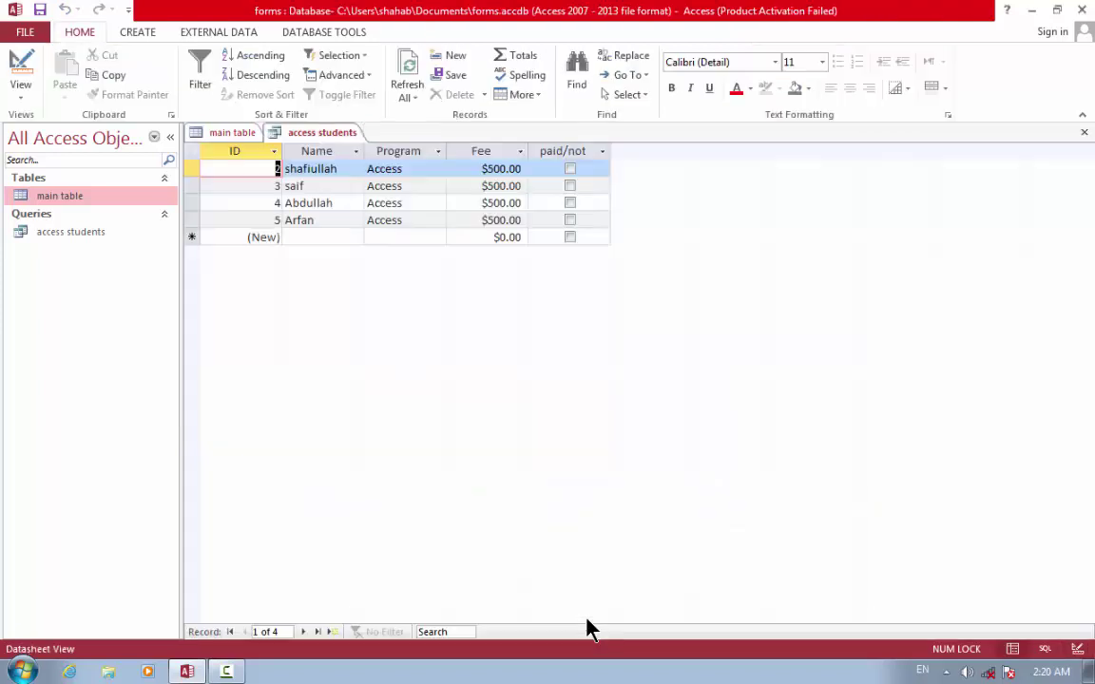
pyautogui.click(67, 234)
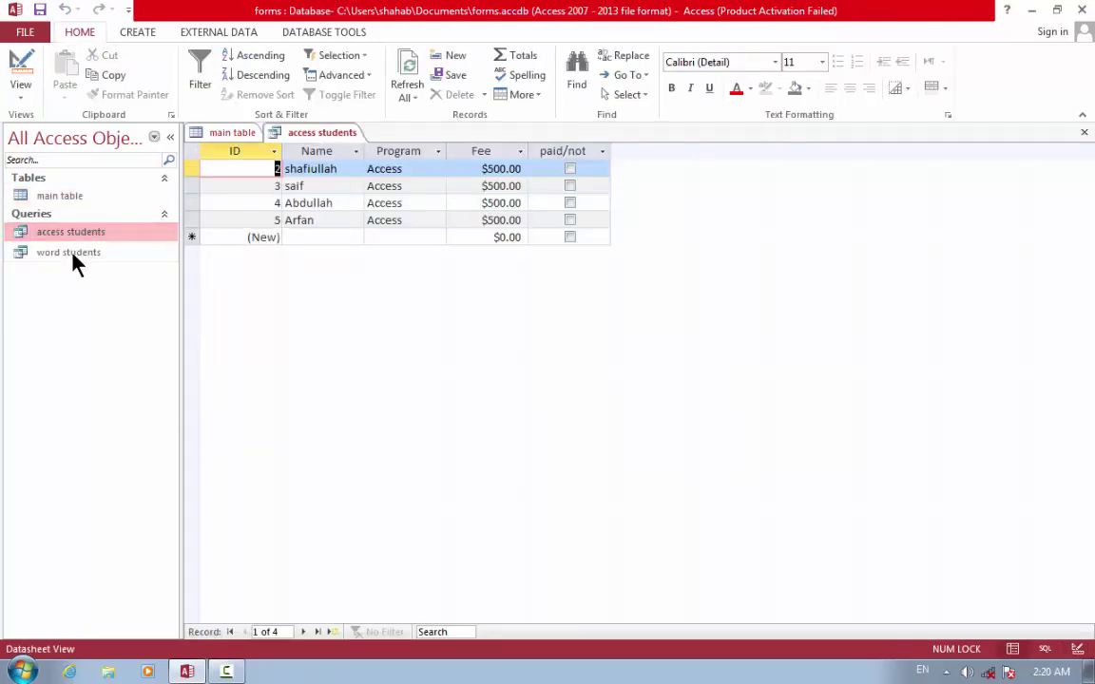
pyautogui.doubleClick(72, 252)
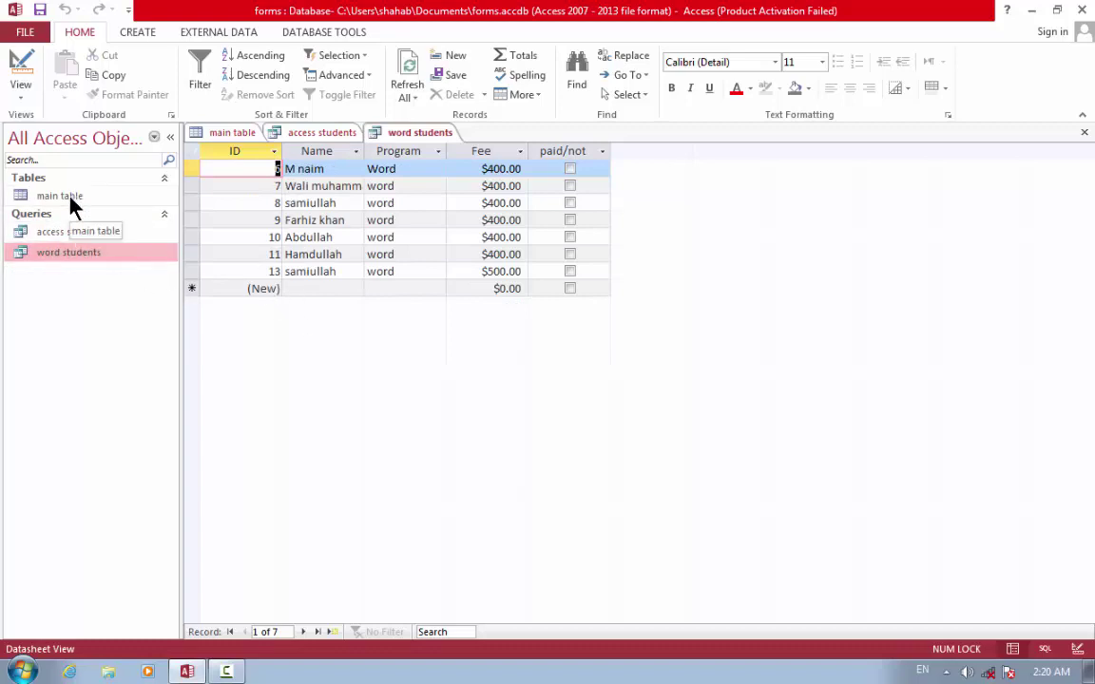
# Start a form with the Form Wizard, using main table as the source and including all its fields.
pyautogui.click(135, 31)
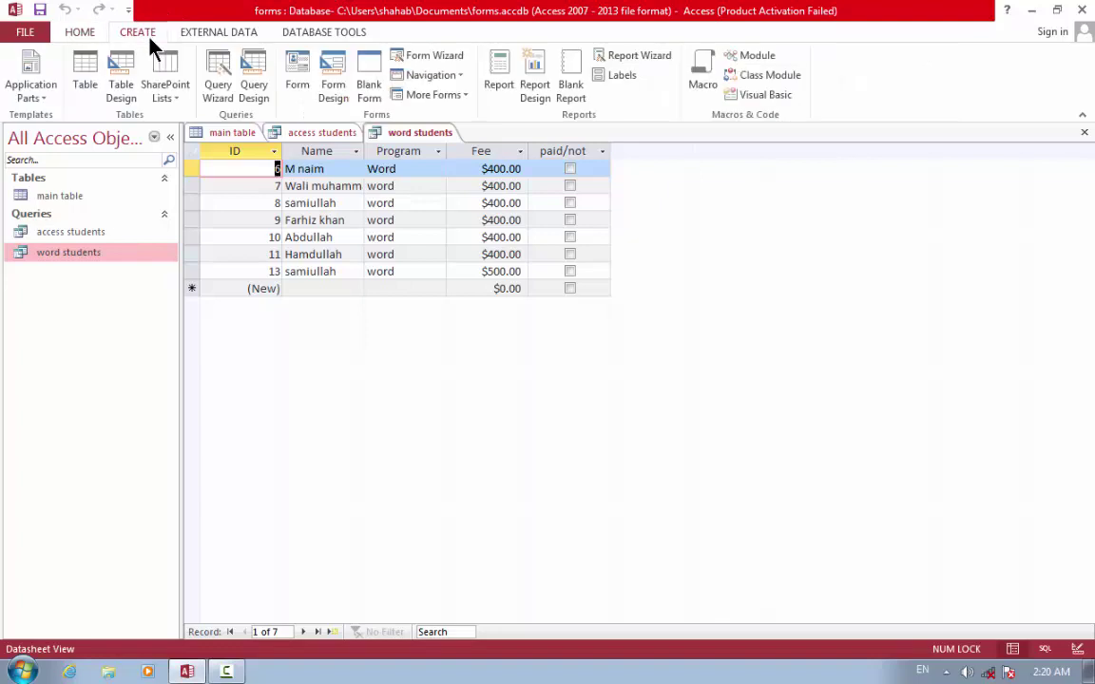
pyautogui.click(454, 59)
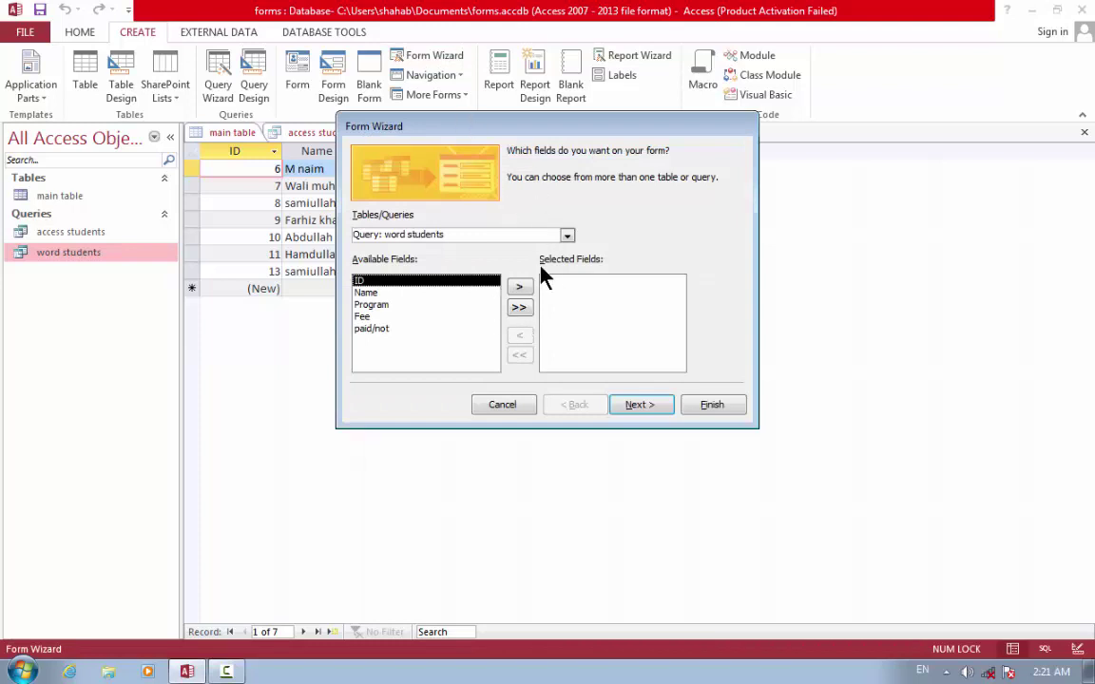
pyautogui.click(567, 236)
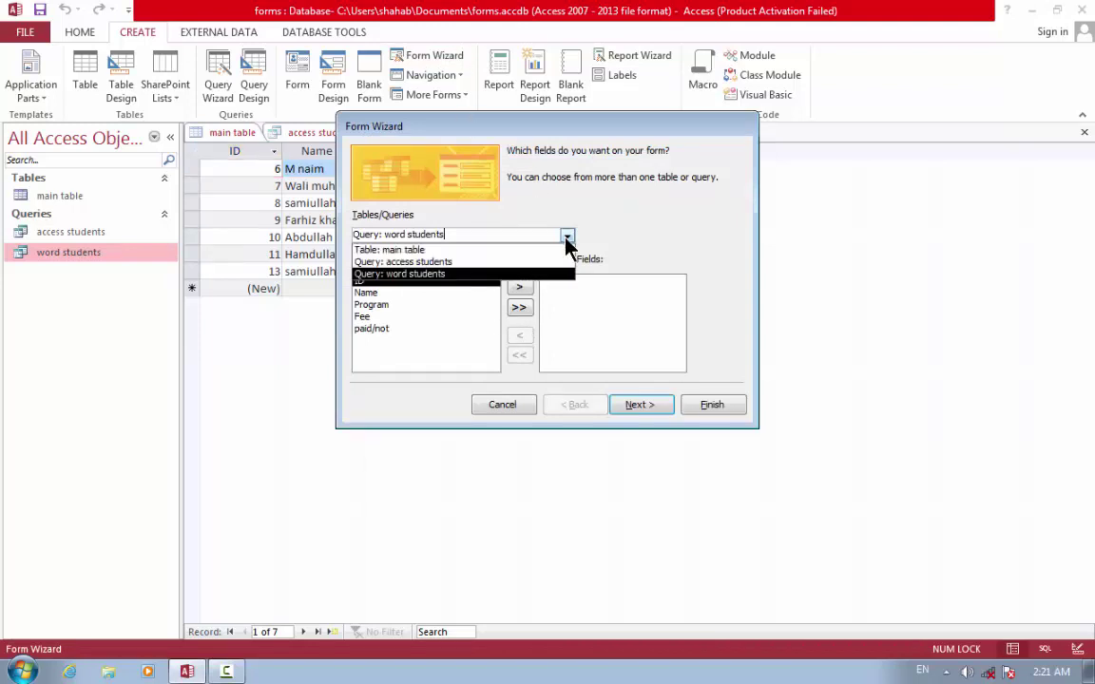
pyautogui.click(511, 251)
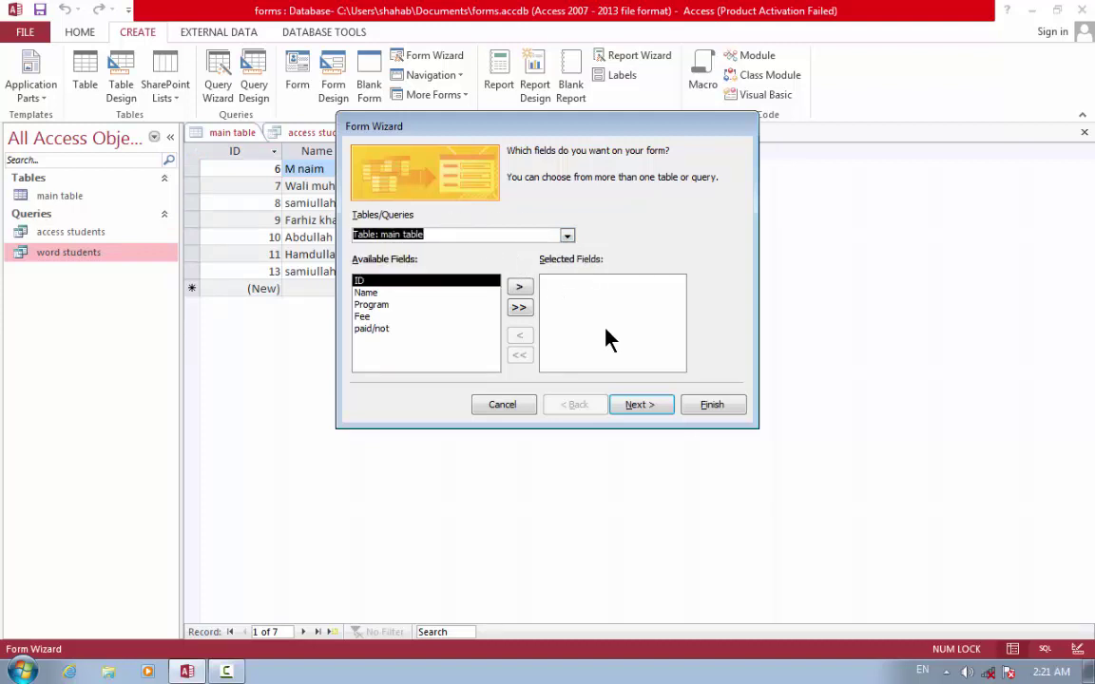
pyautogui.click(522, 307)
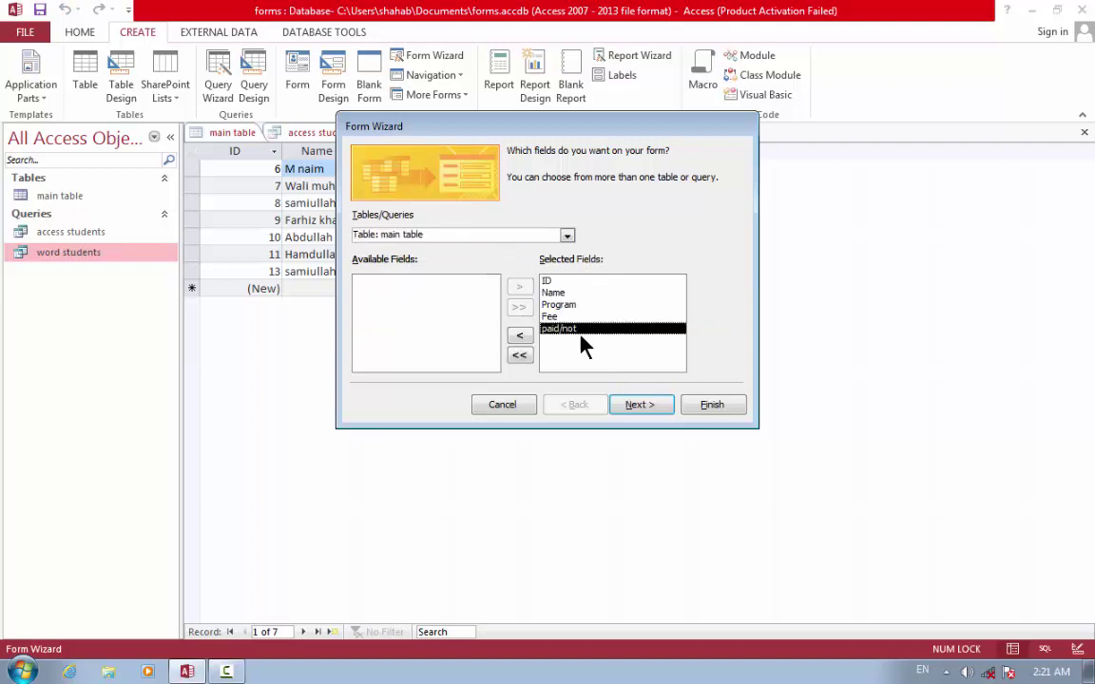
# Choose the Tabular layout for the form and continue to its title settings.
pyautogui.click(630, 406)
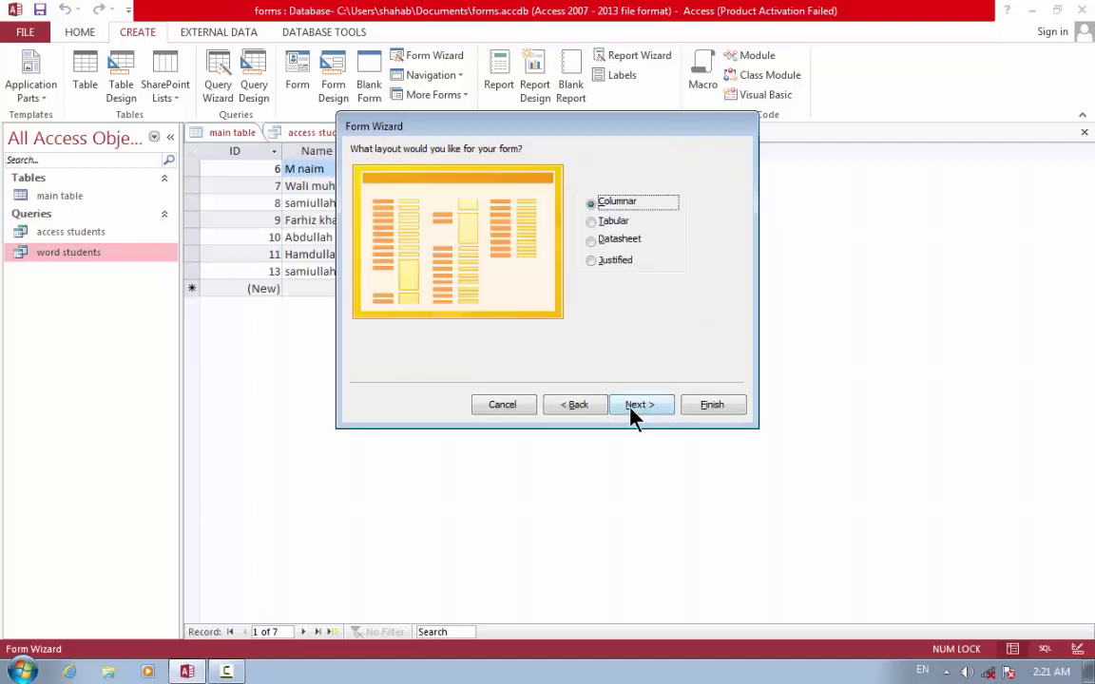
pyautogui.click(611, 222)
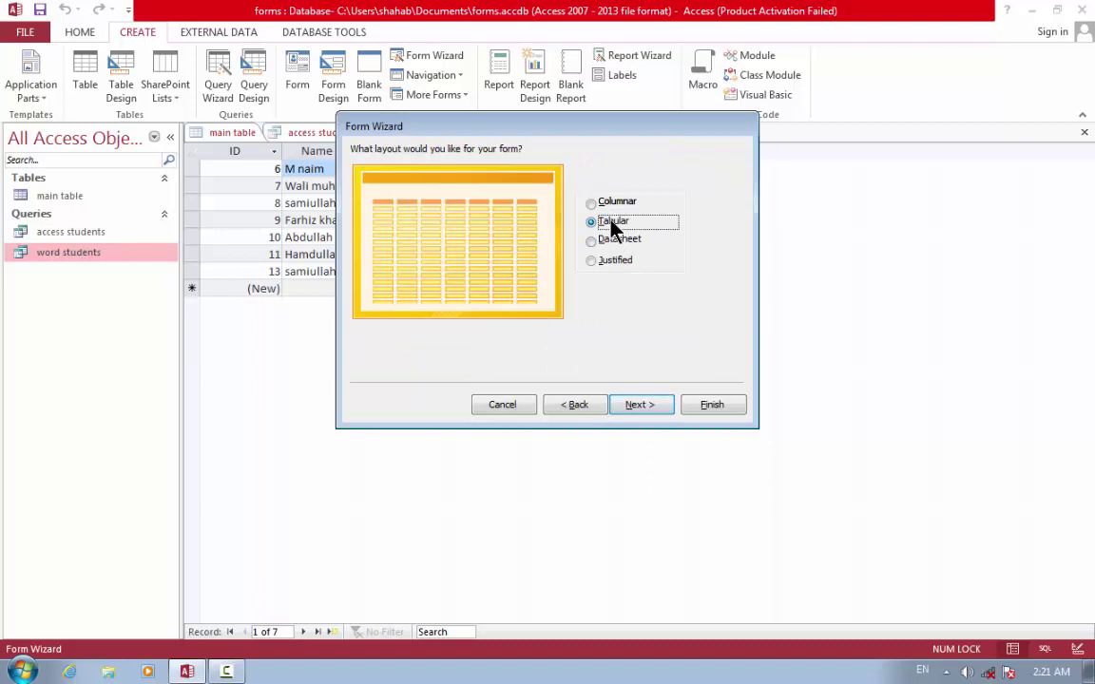
pyautogui.click(635, 407)
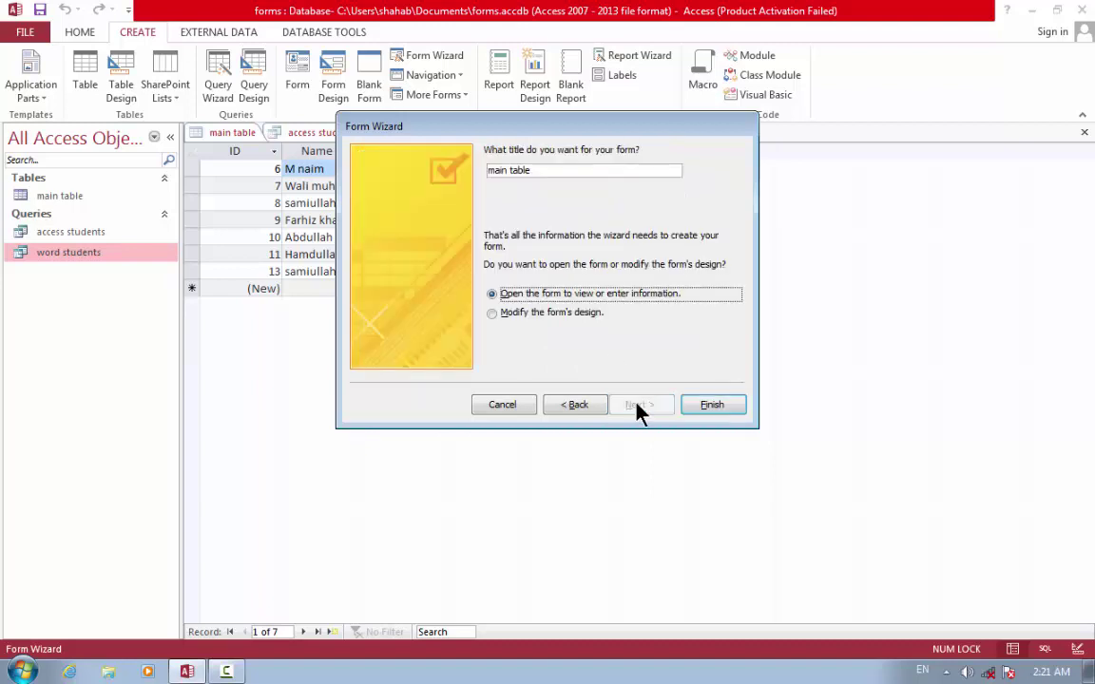
# Title the form "main form" and finish the wizard so the form opens for viewing.
pyautogui.click(542, 170)
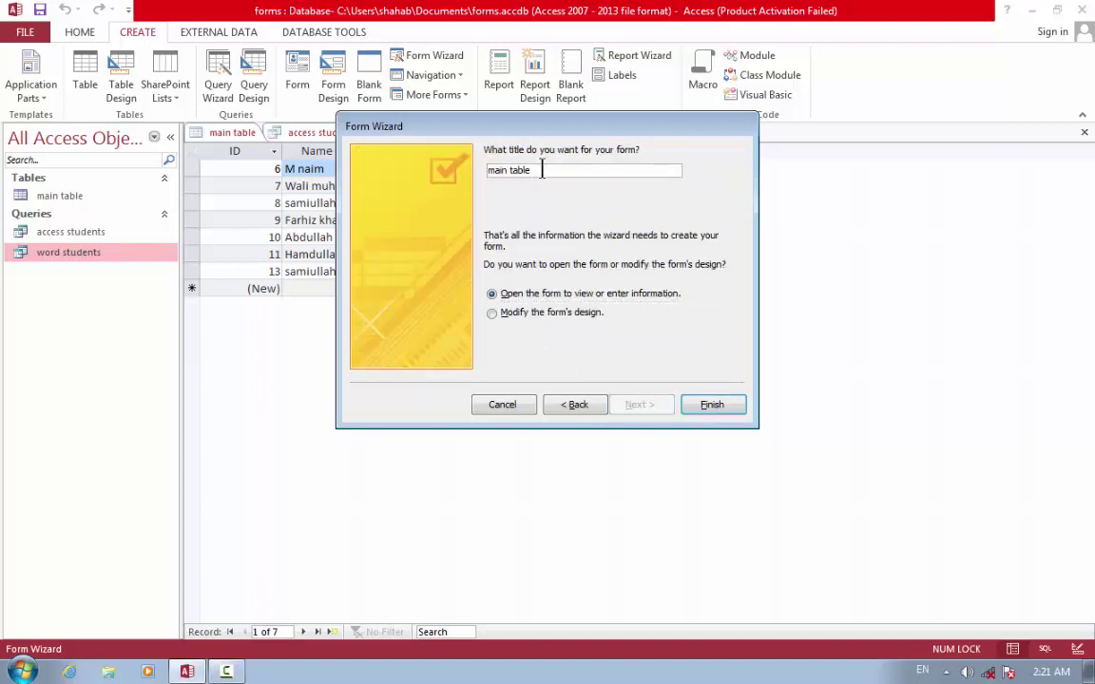
pyautogui.press('BackSpace')
pyautogui.press('BackSpace')
pyautogui.press('BackSpace')
pyautogui.press('BackSpace')
pyautogui.press('BackSpace')
pyautogui.press('BackSpace')
pyautogui.write('form')
pyautogui.click(703, 410)
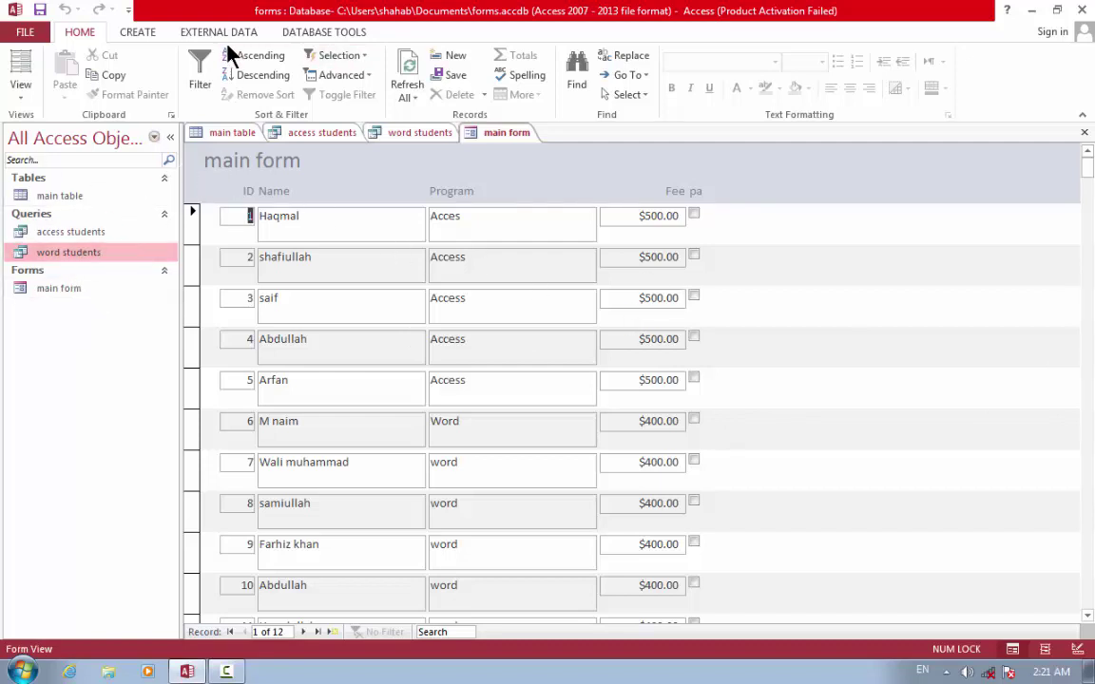
# Start another form with the Form Wizard, using the access students query as the source and including all its fields.
pyautogui.click(118, 28)
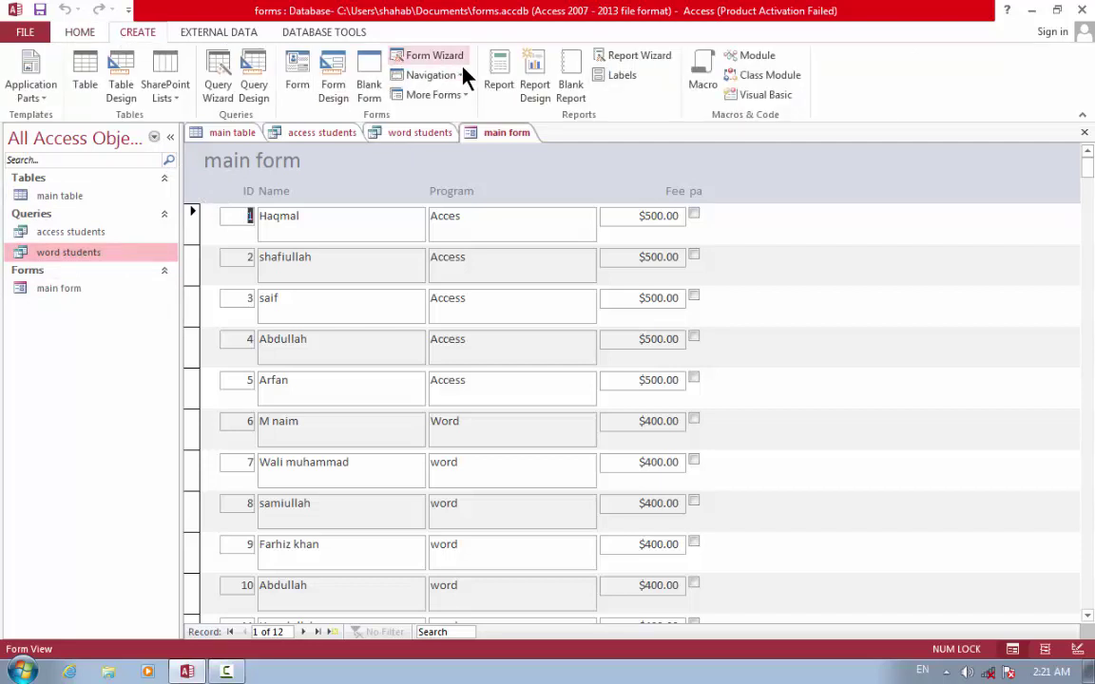
pyautogui.click(433, 56)
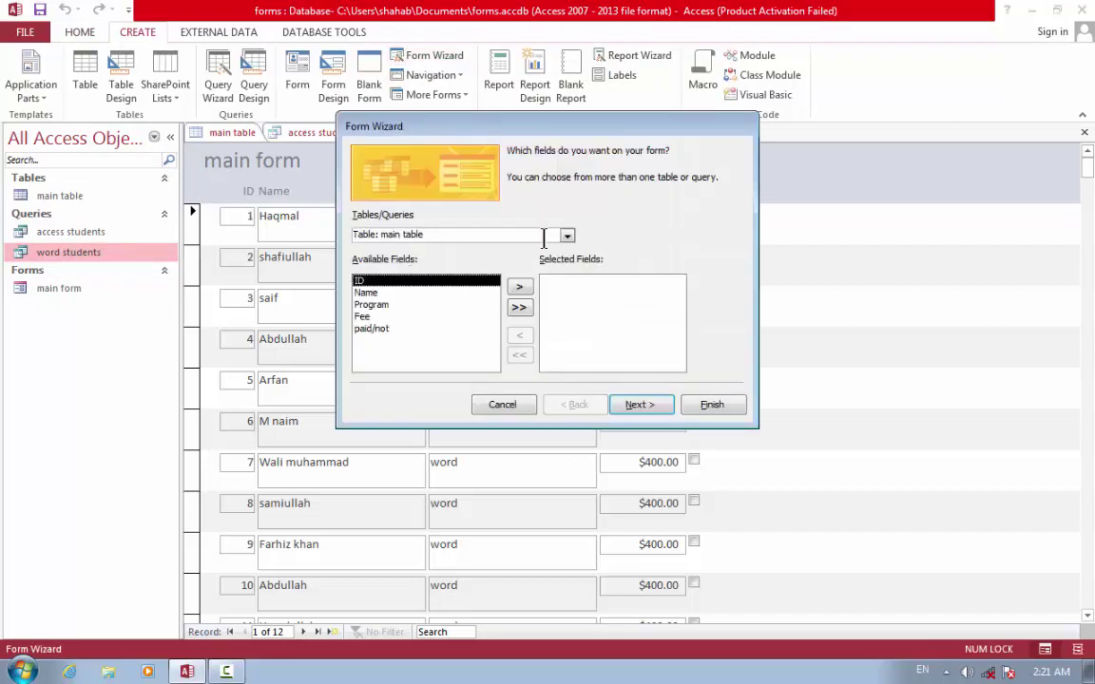
pyautogui.click(567, 235)
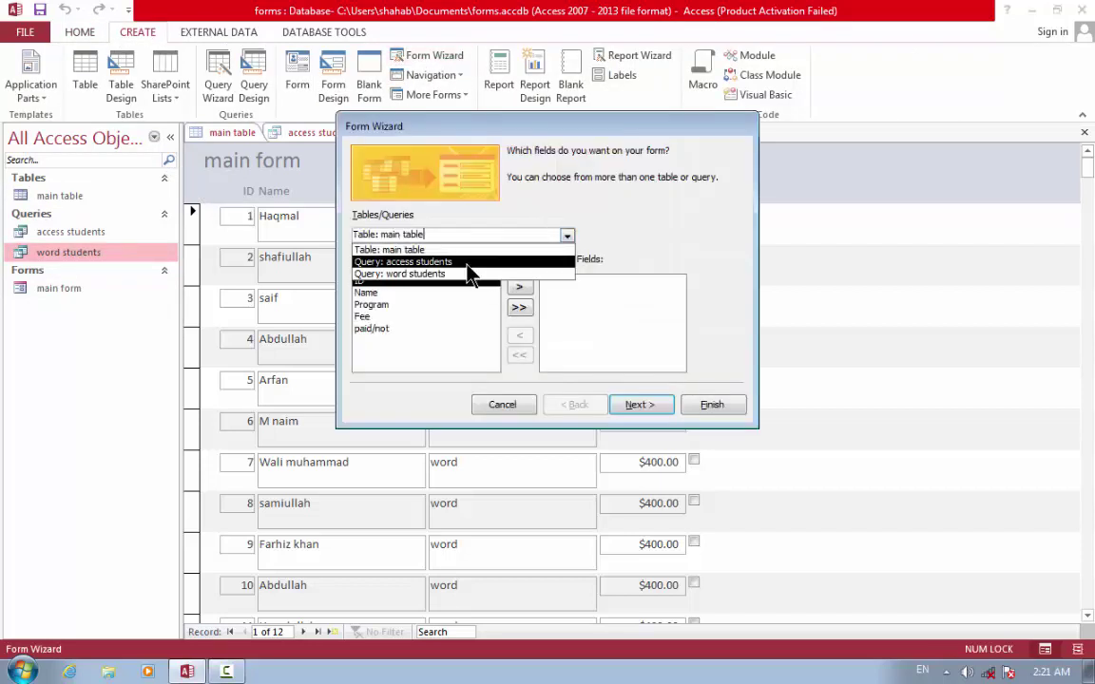
pyautogui.click(467, 264)
pyautogui.click(519, 307)
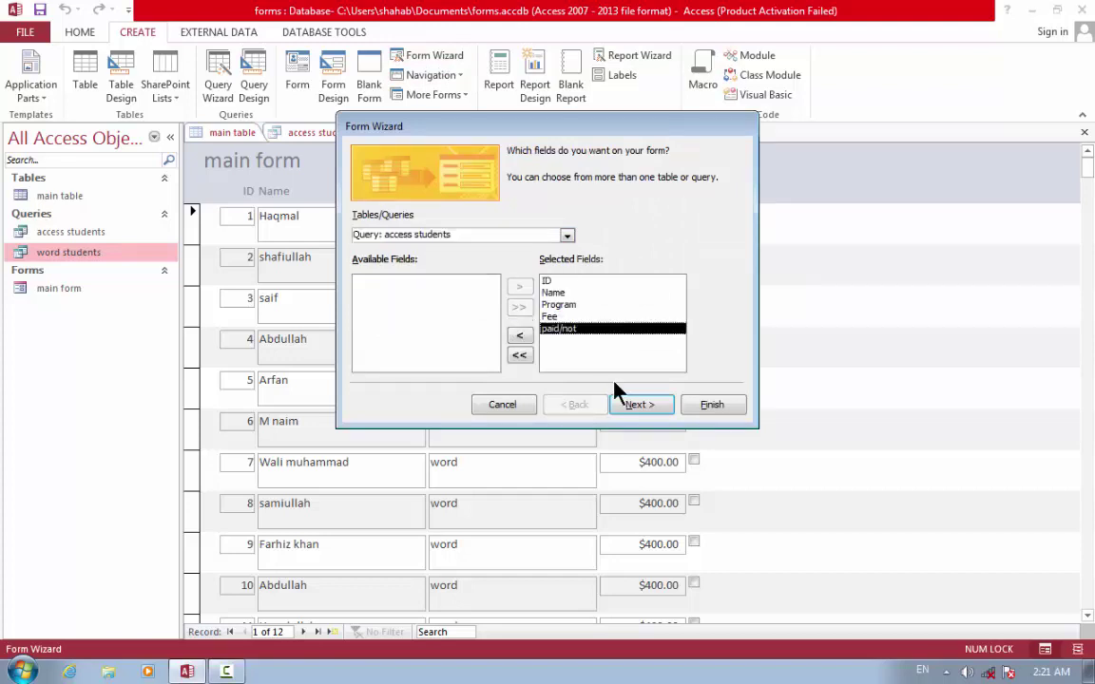
# Give the form the Tabular layout and finish it with the title "access students".
pyautogui.click(635, 405)
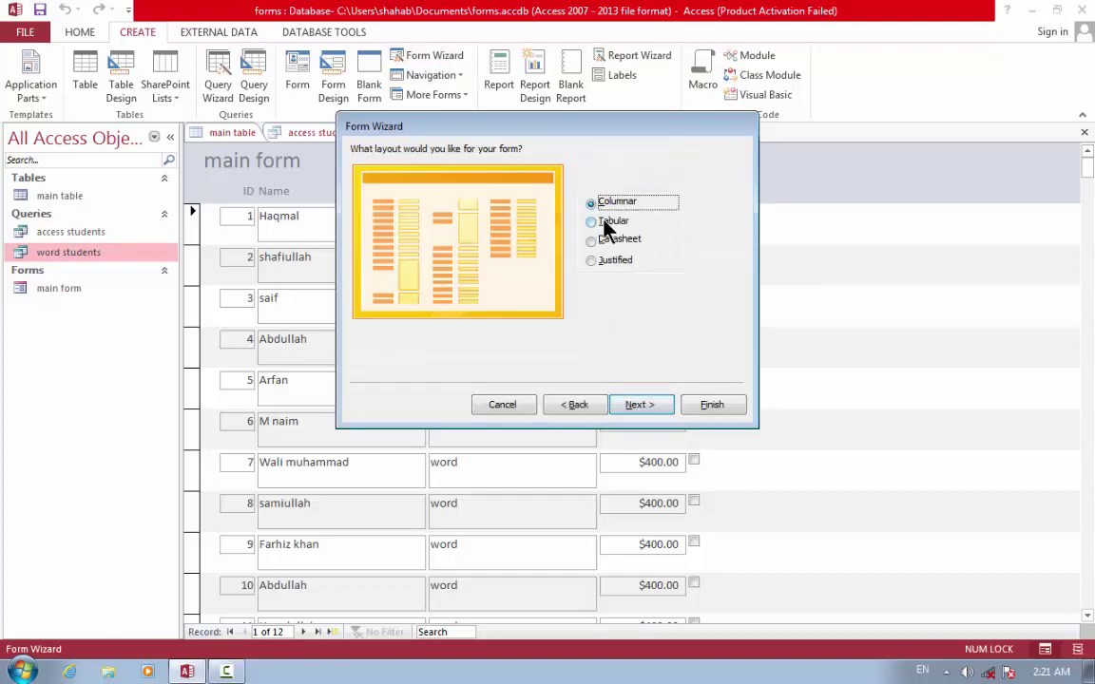
pyautogui.click(606, 222)
pyautogui.click(640, 405)
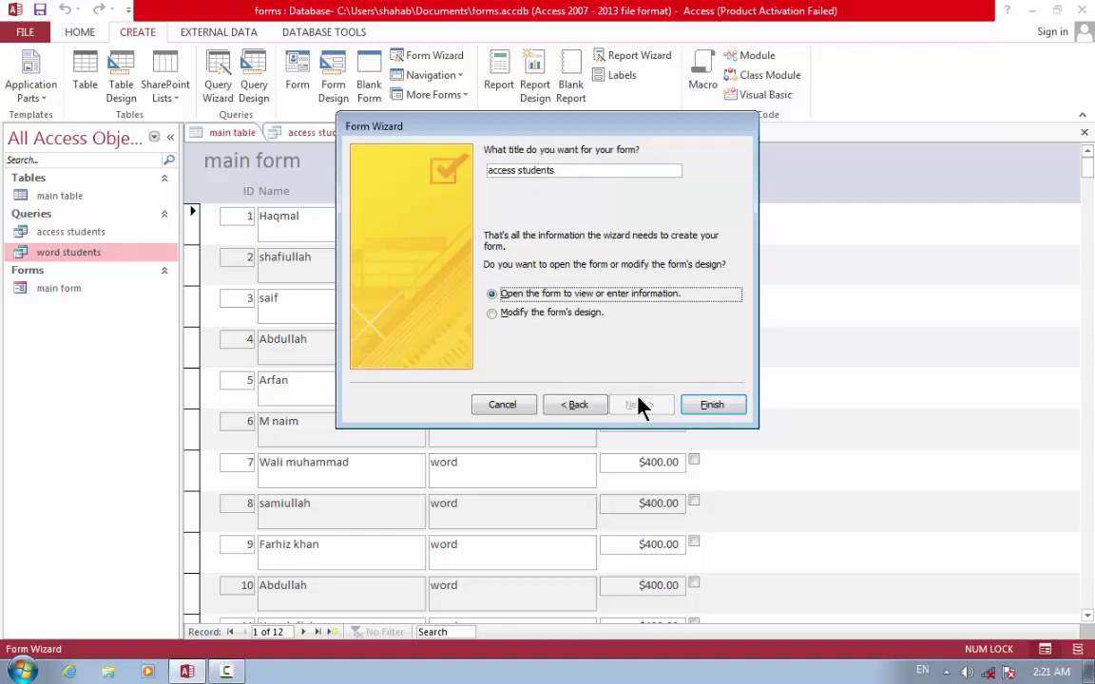
pyautogui.click(715, 409)
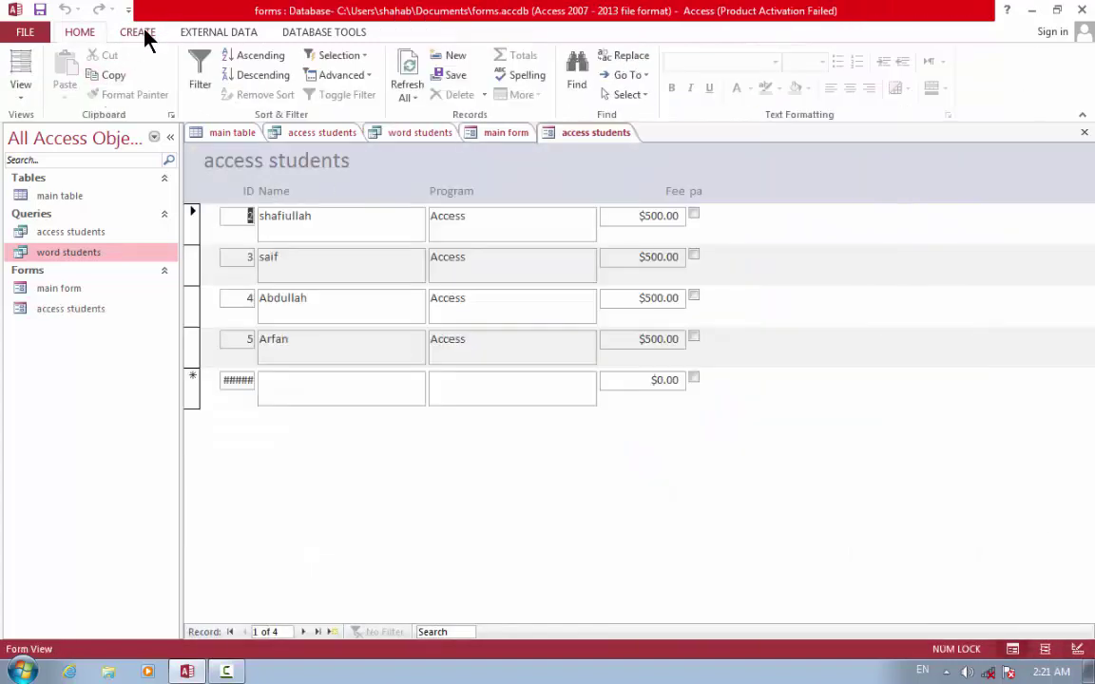
# Start a third form with the Form Wizard, using the word students query and including all its fields.
pyautogui.click(138, 32)
pyautogui.click(426, 59)
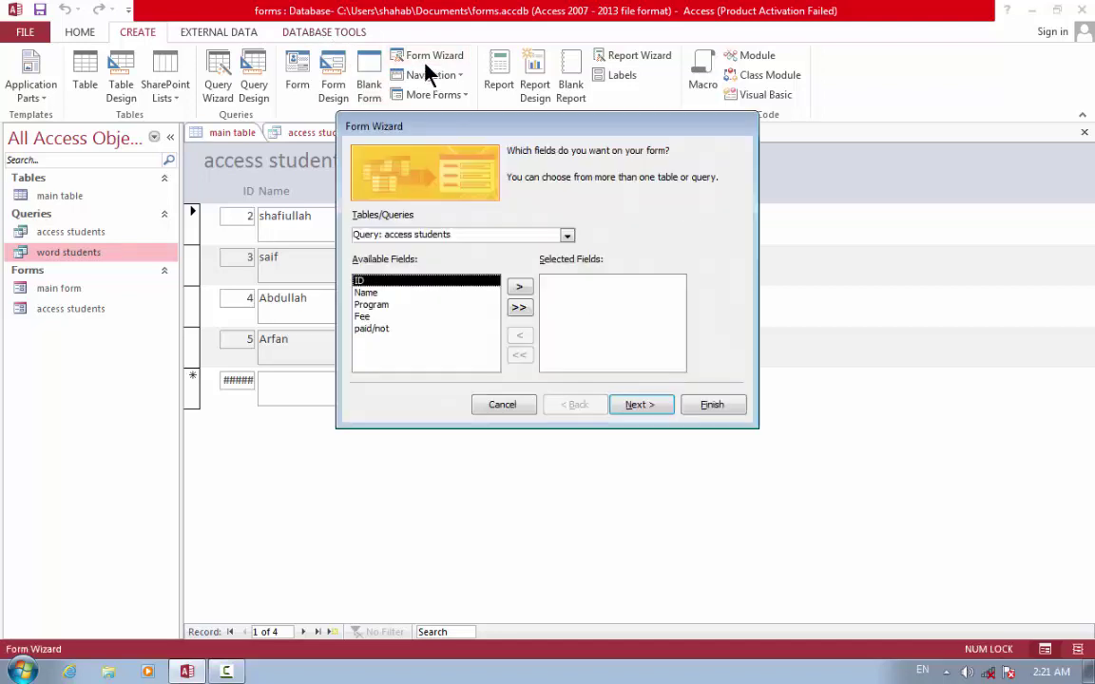
pyautogui.click(567, 235)
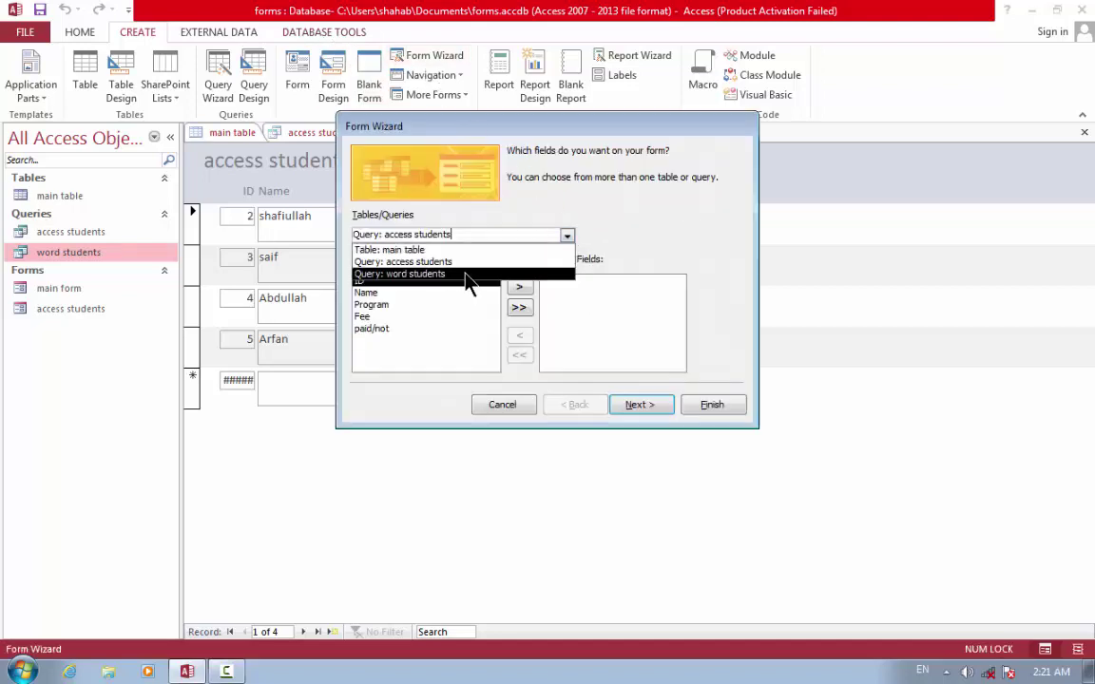
pyautogui.click(422, 274)
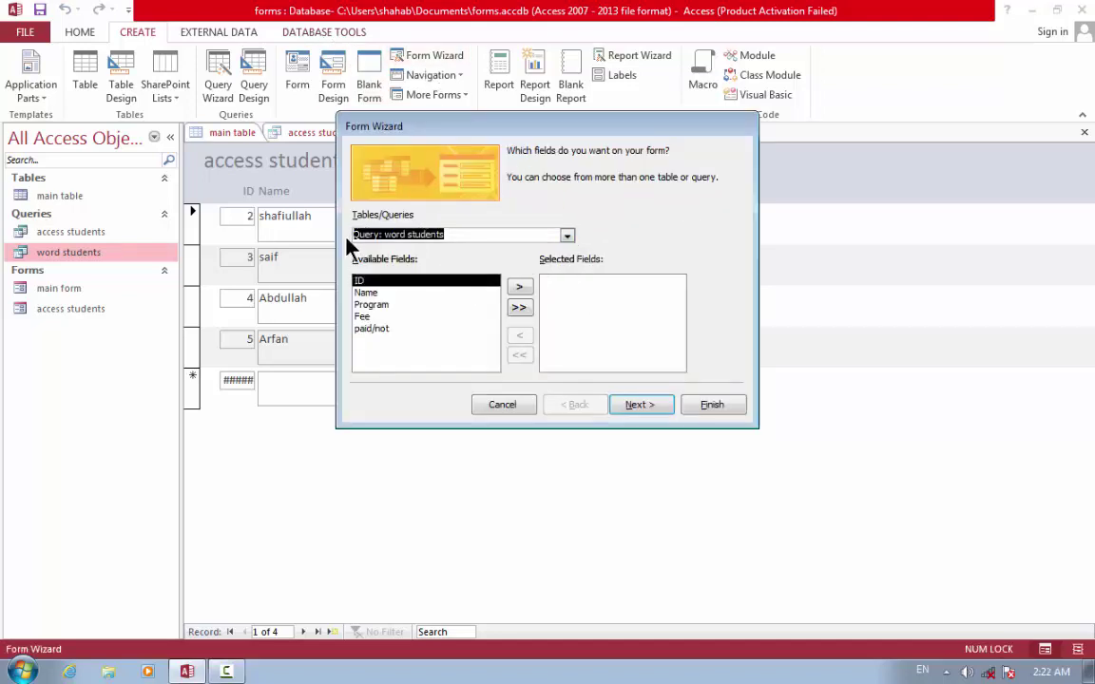
pyautogui.click(519, 307)
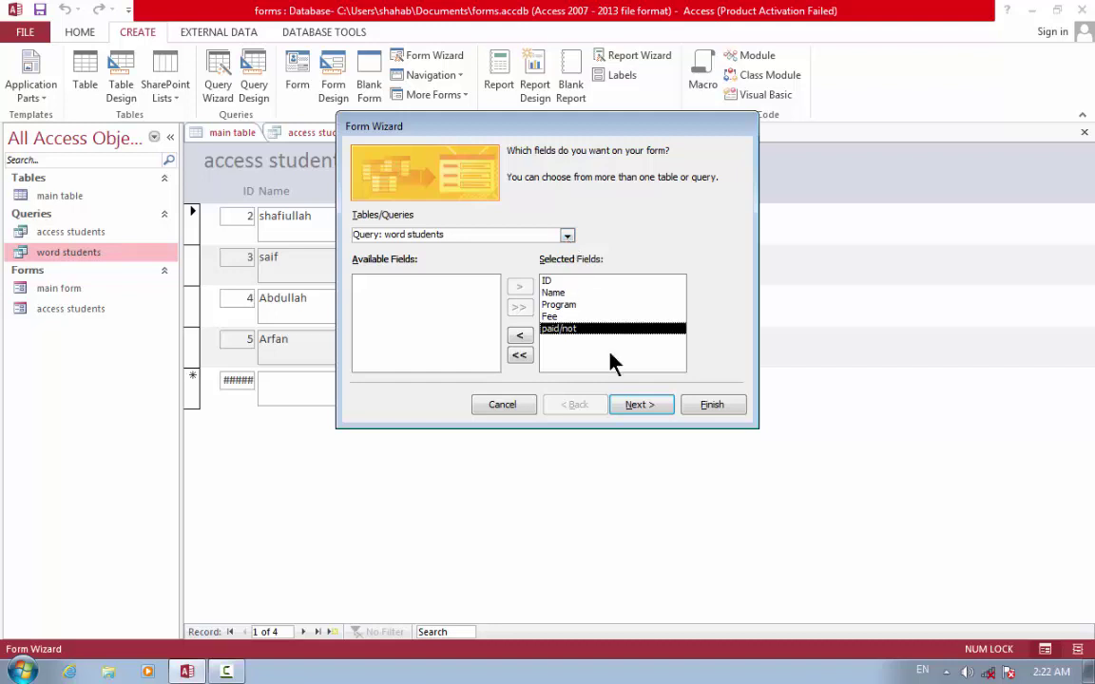
# Choose the Tabular layout for the third form and finish it with the title "word students".
pyautogui.click(630, 407)
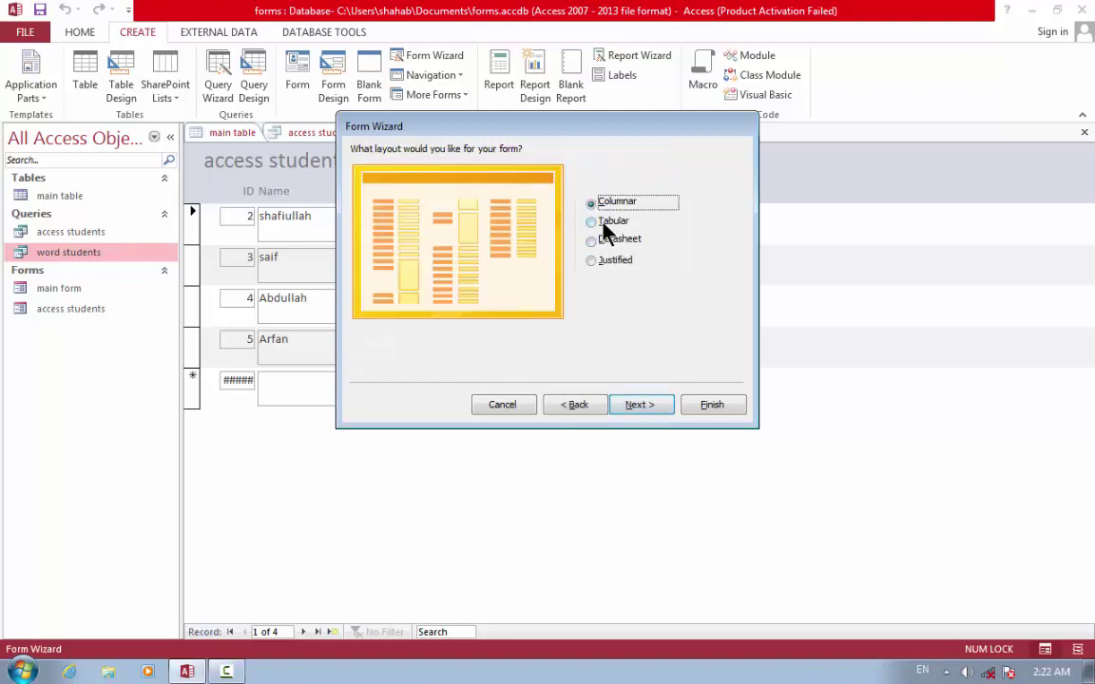
pyautogui.click(608, 222)
pyautogui.click(639, 405)
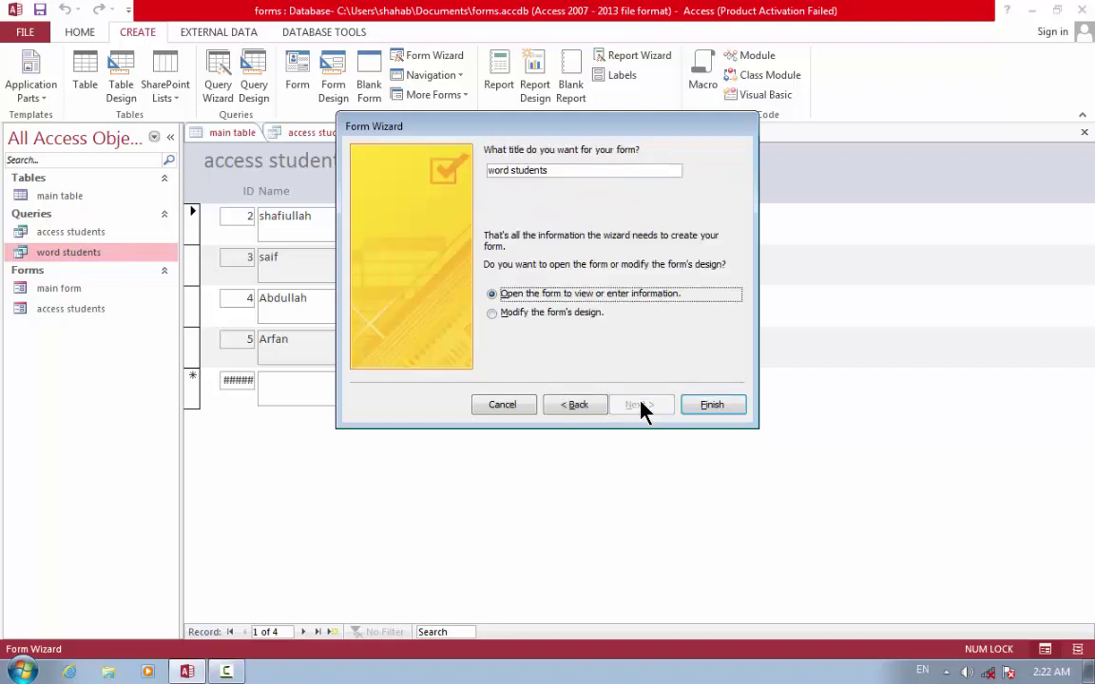
pyautogui.click(712, 405)
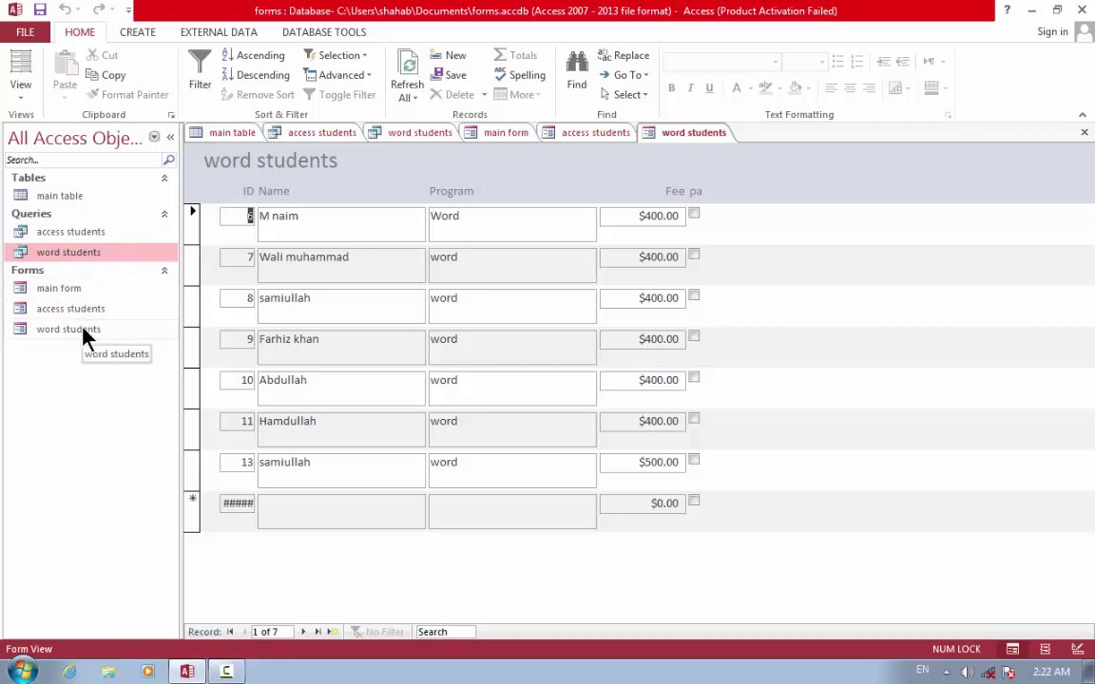
# Open main form in Design view.
pyautogui.doubleClick(74, 290)
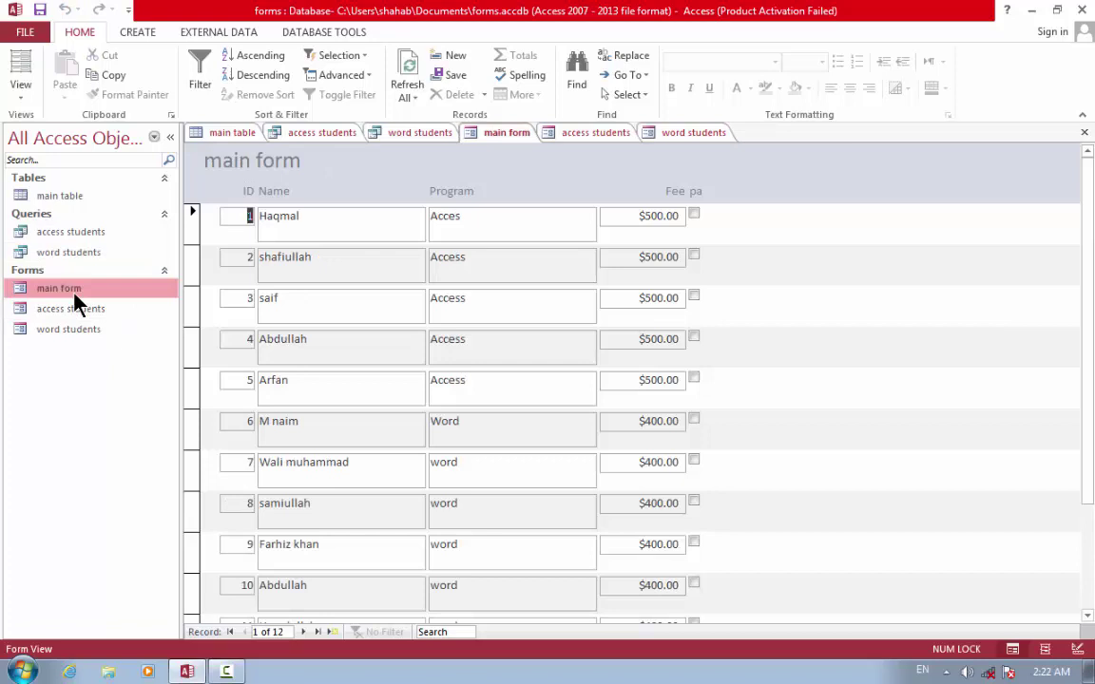
pyautogui.rightClick(87, 291)
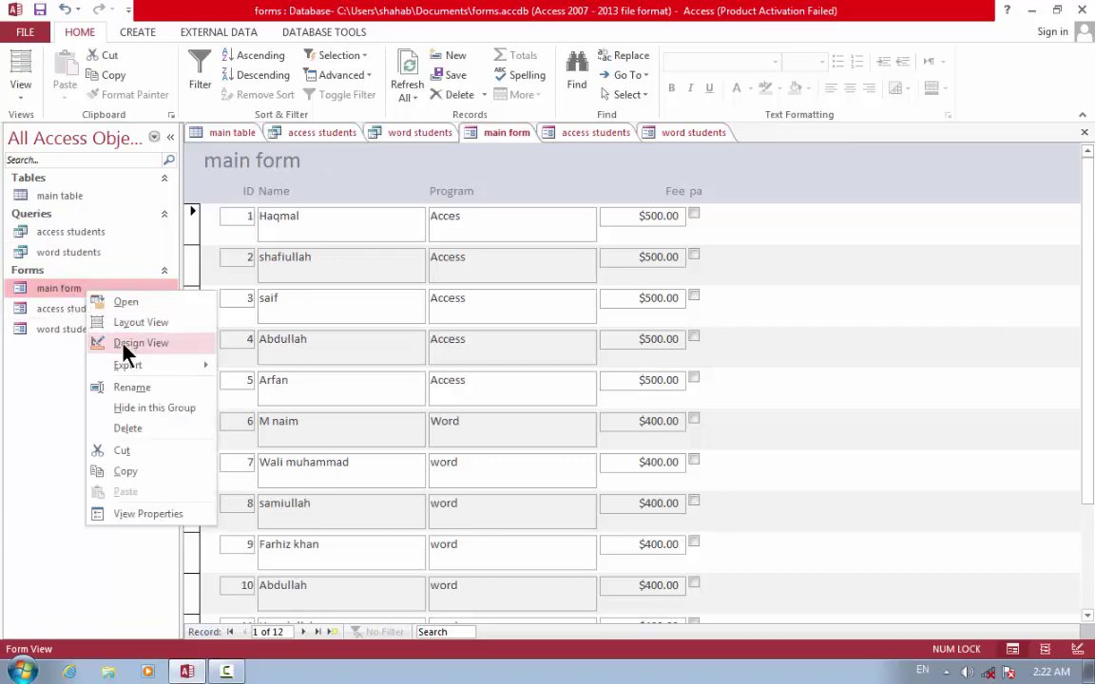
pyautogui.click(125, 346)
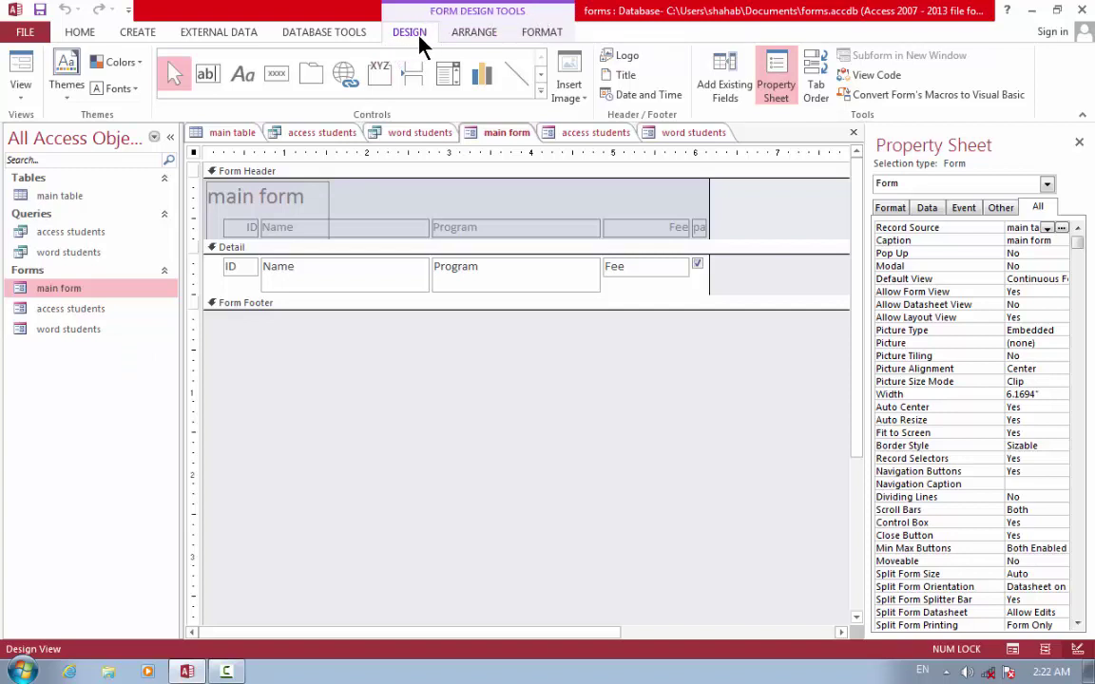
# Examine the form's design, arrangement and formatting tools, including its view, theme, color and font options.
pyautogui.click(470, 41)
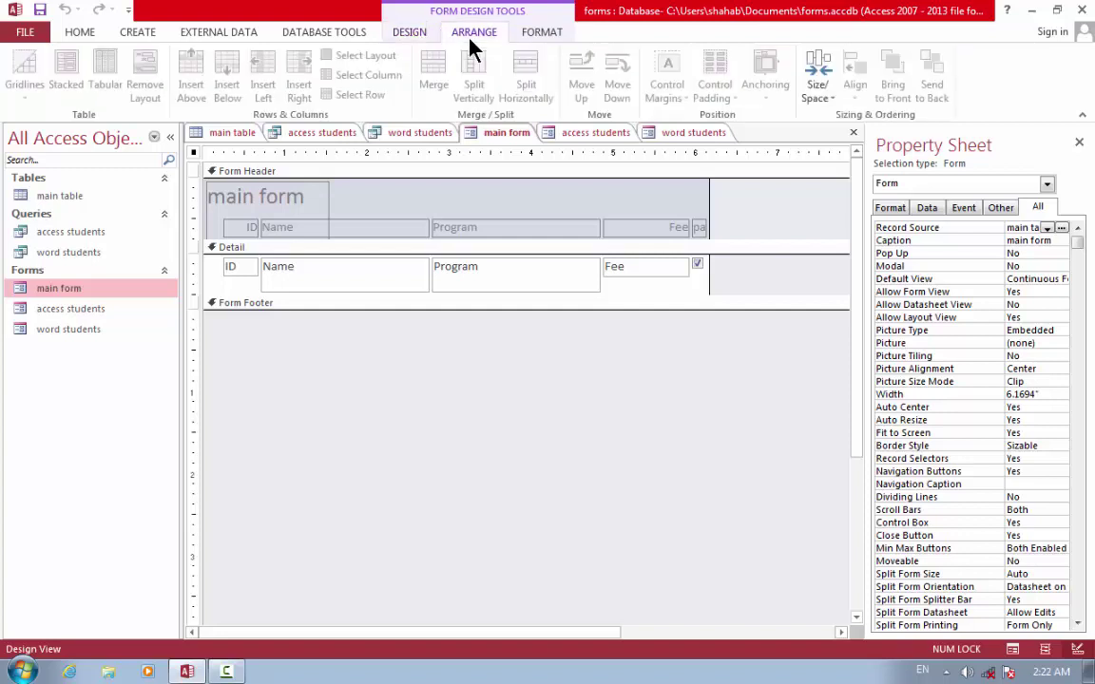
pyautogui.click(550, 40)
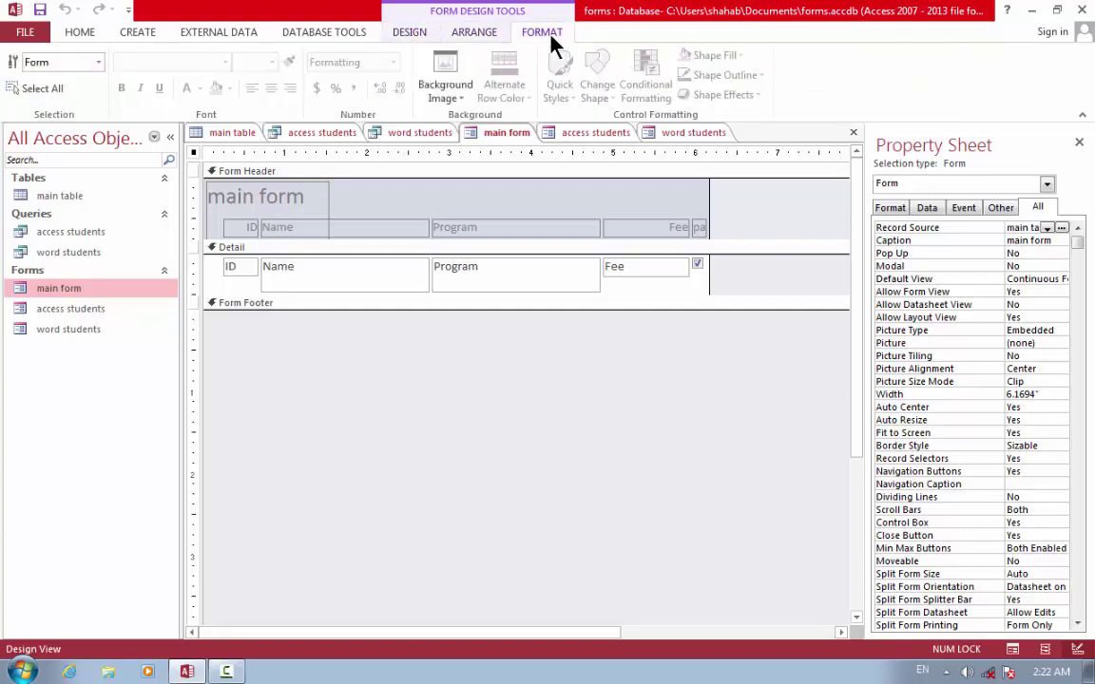
pyautogui.click(418, 34)
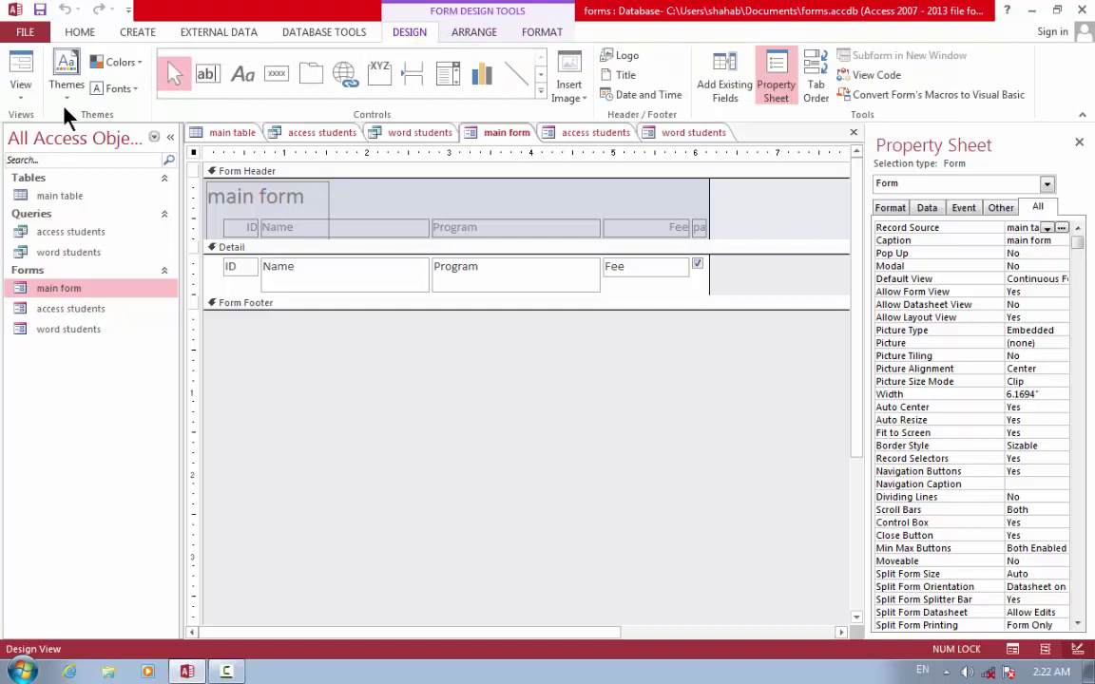
pyautogui.click(19, 91)
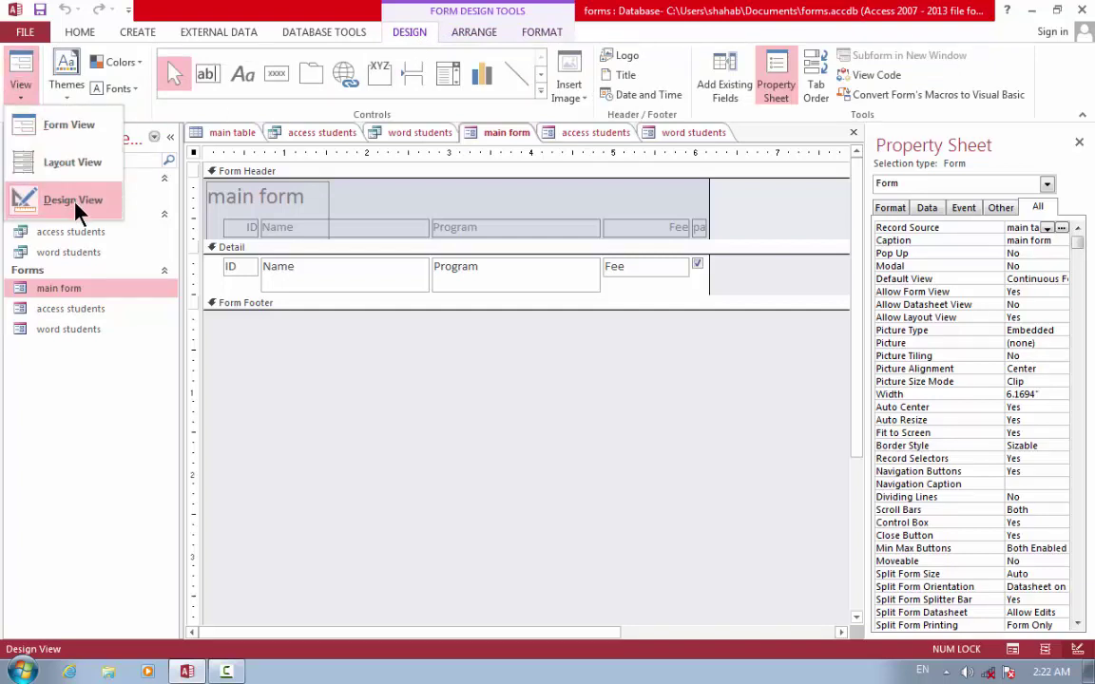
pyautogui.click(19, 95)
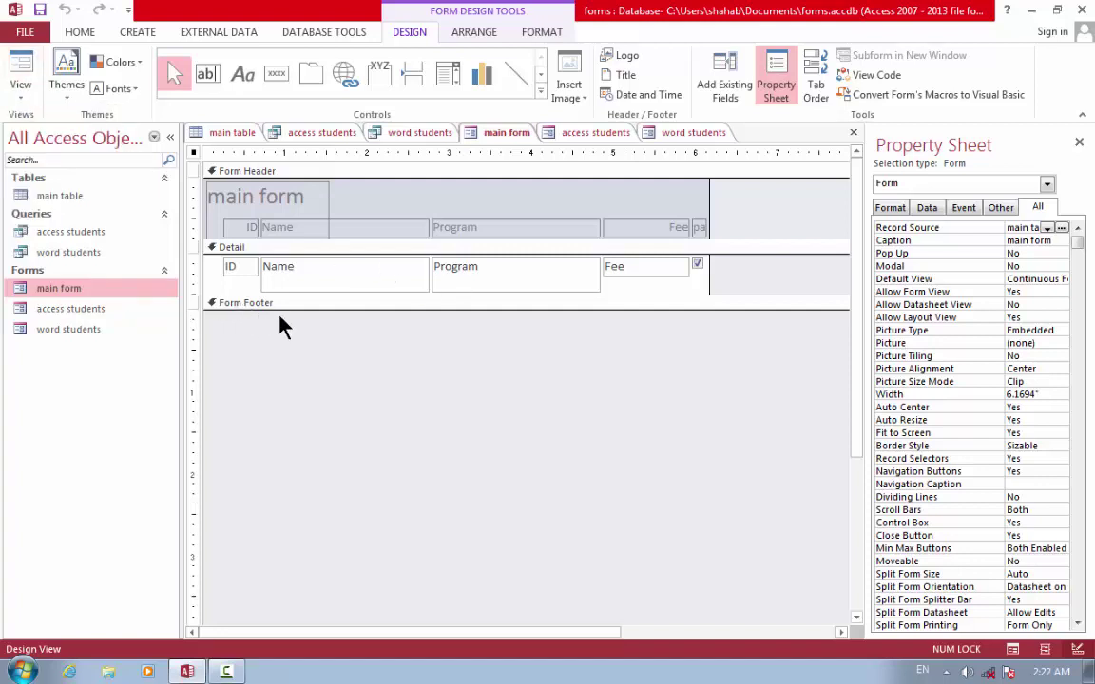
pyautogui.click(49, 84)
pyautogui.click(67, 76)
pyautogui.click(130, 62)
pyautogui.click(130, 62)
pyautogui.click(119, 88)
pyautogui.click(134, 88)
# Replace the title in the form header with a more central label about 1.46" by 0.33" reading "main form".
pyautogui.click(302, 195)
pyautogui.press('Delete')
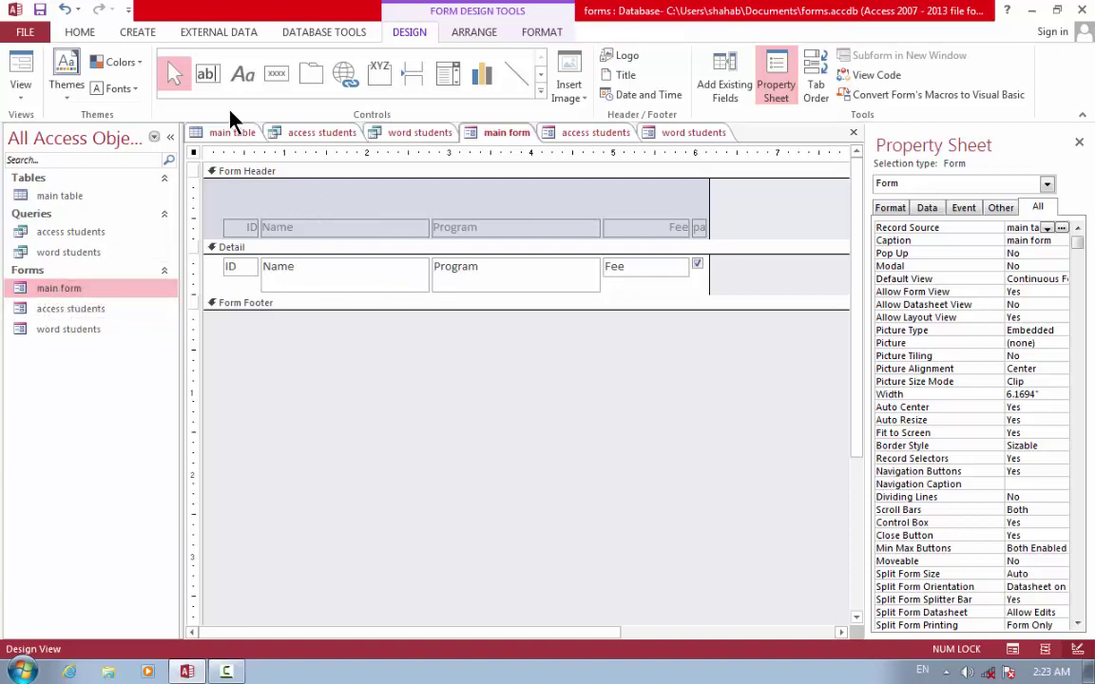
pyautogui.click(243, 80)
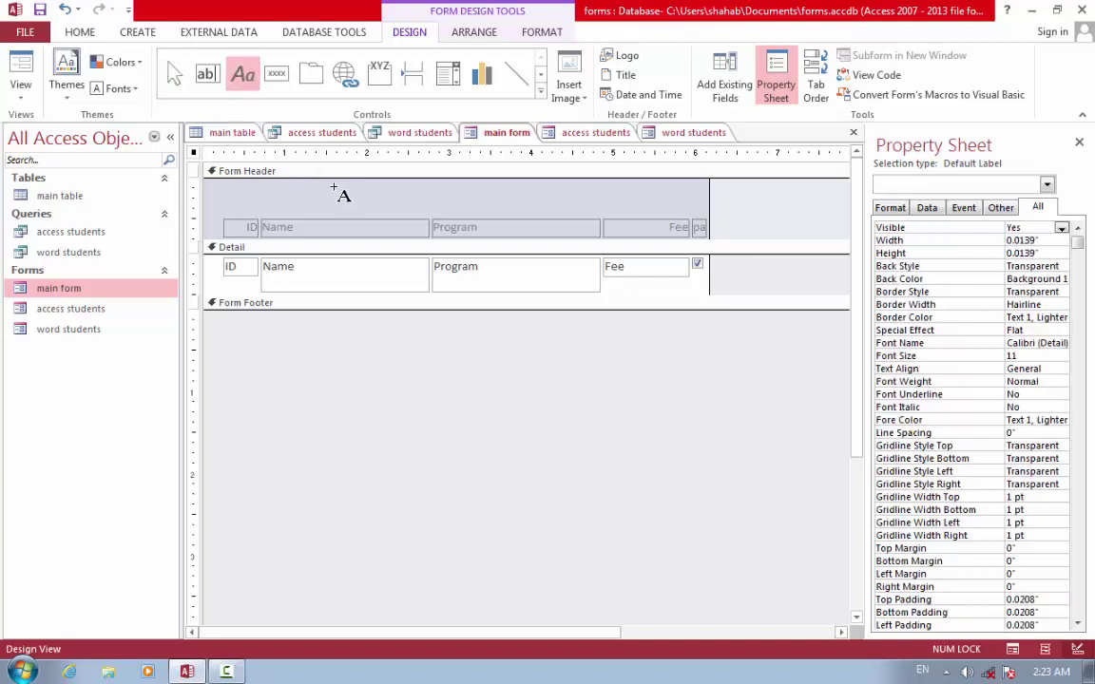
pyautogui.moveTo(333, 185); pyautogui.dragTo(459, 219)
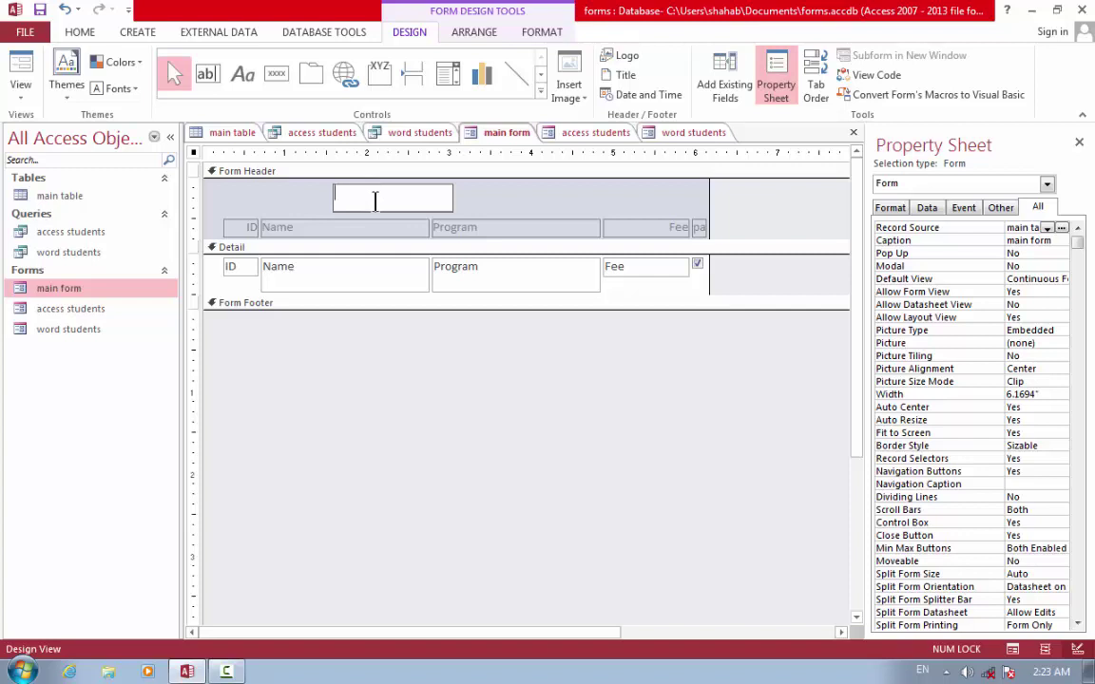
pyautogui.write('main form')
# Set the new header label's font to Arial Narrow, bold and without italics.
pyautogui.click(546, 31)
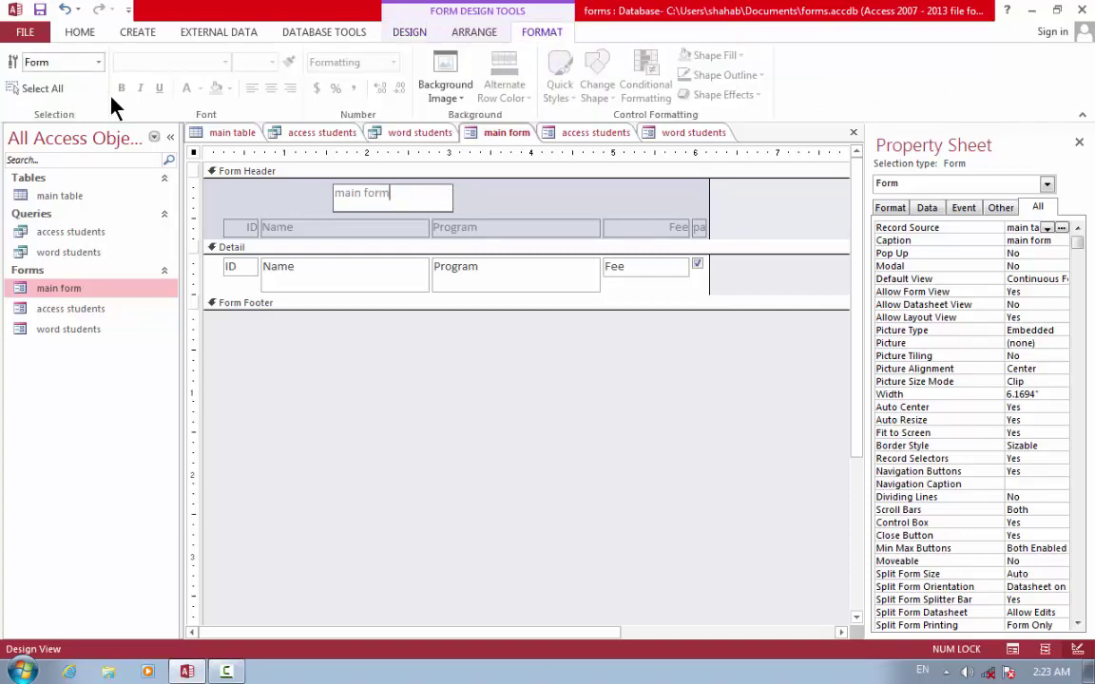
pyautogui.click(477, 214)
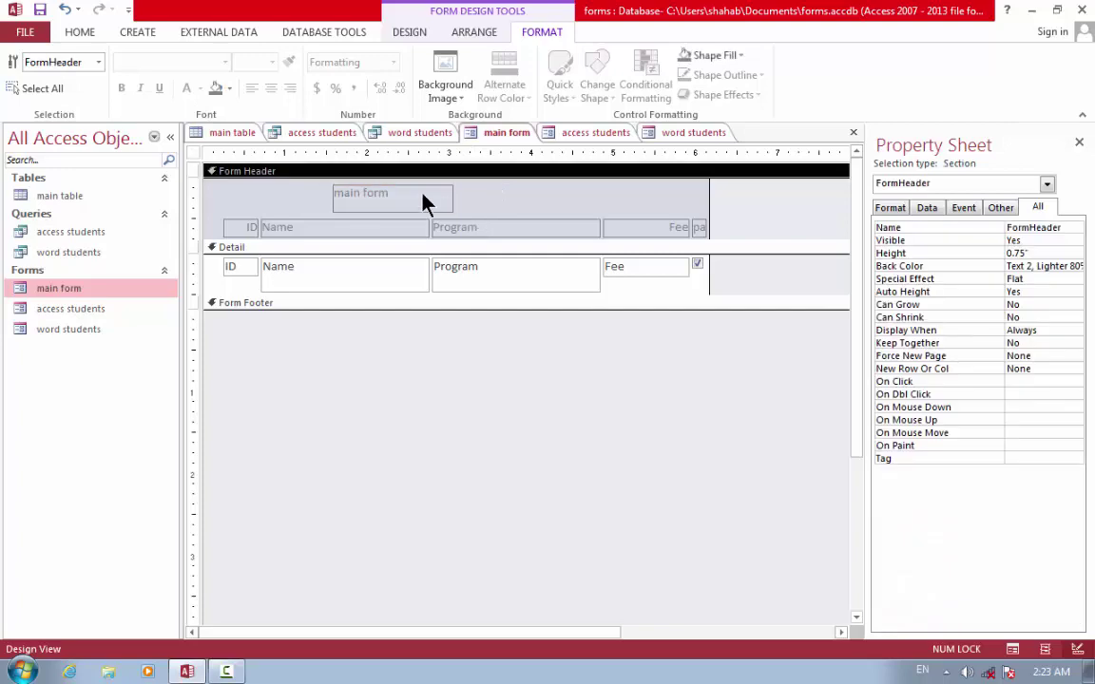
pyautogui.click(423, 199)
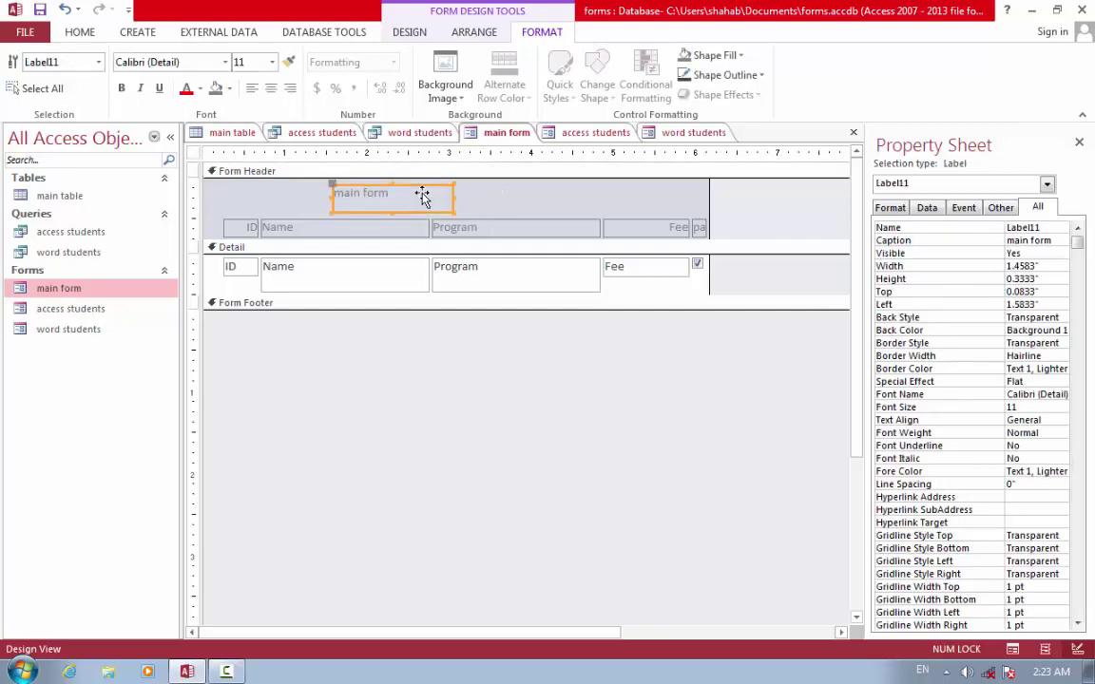
pyautogui.click(143, 89)
pyautogui.click(225, 61)
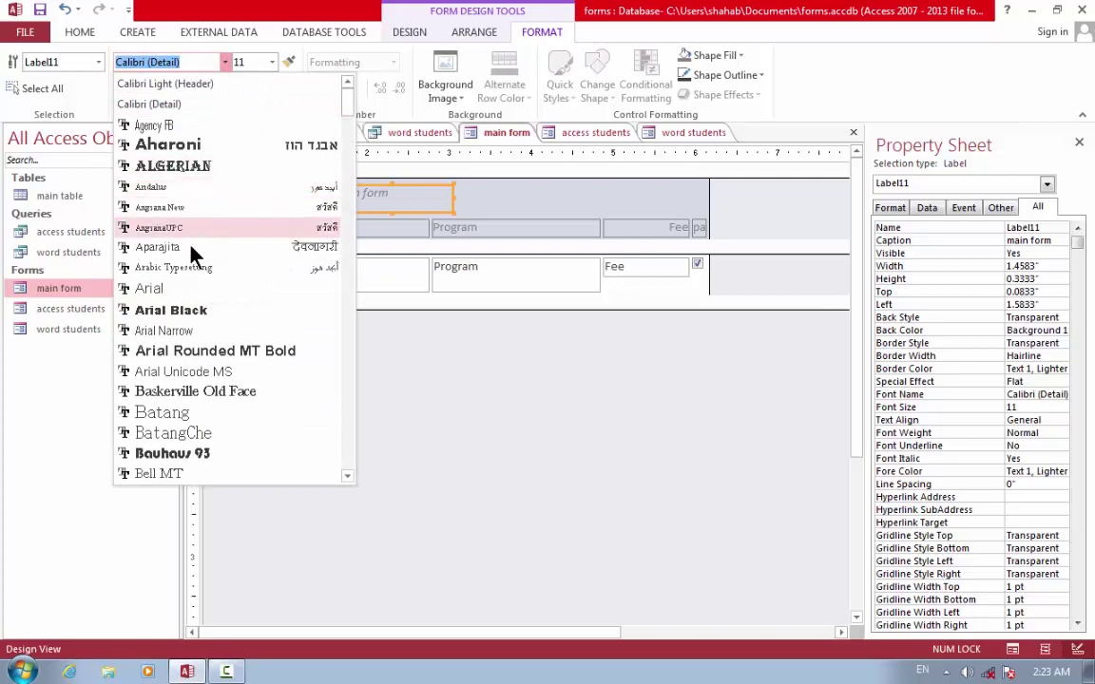
pyautogui.click(176, 329)
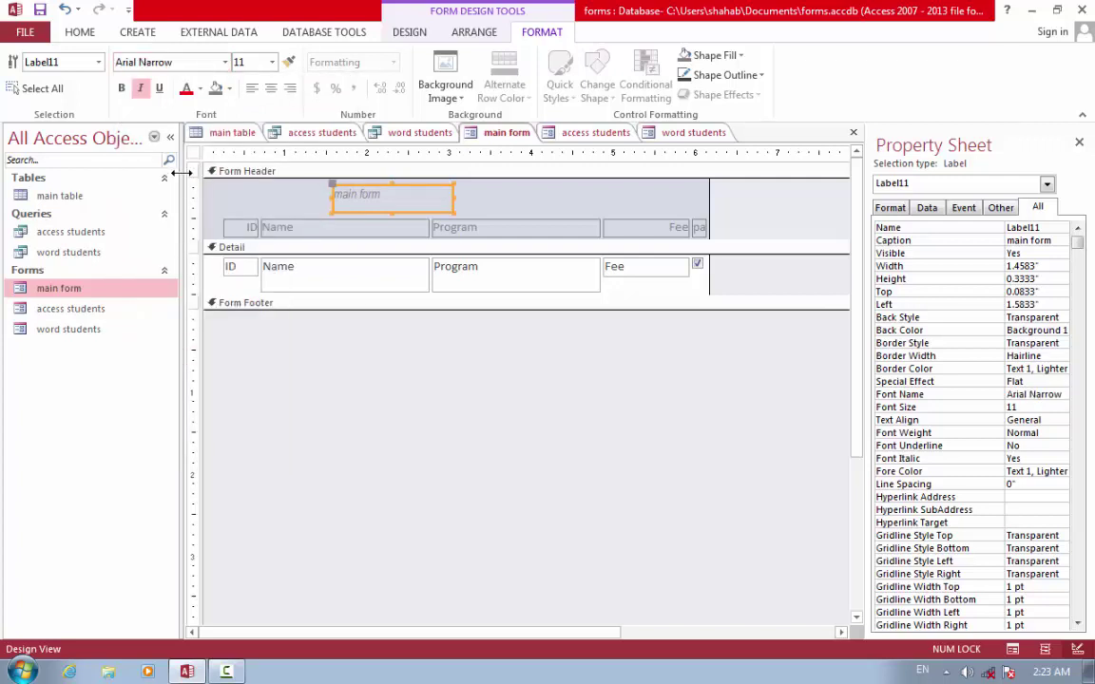
pyautogui.click(124, 89)
pyautogui.click(141, 89)
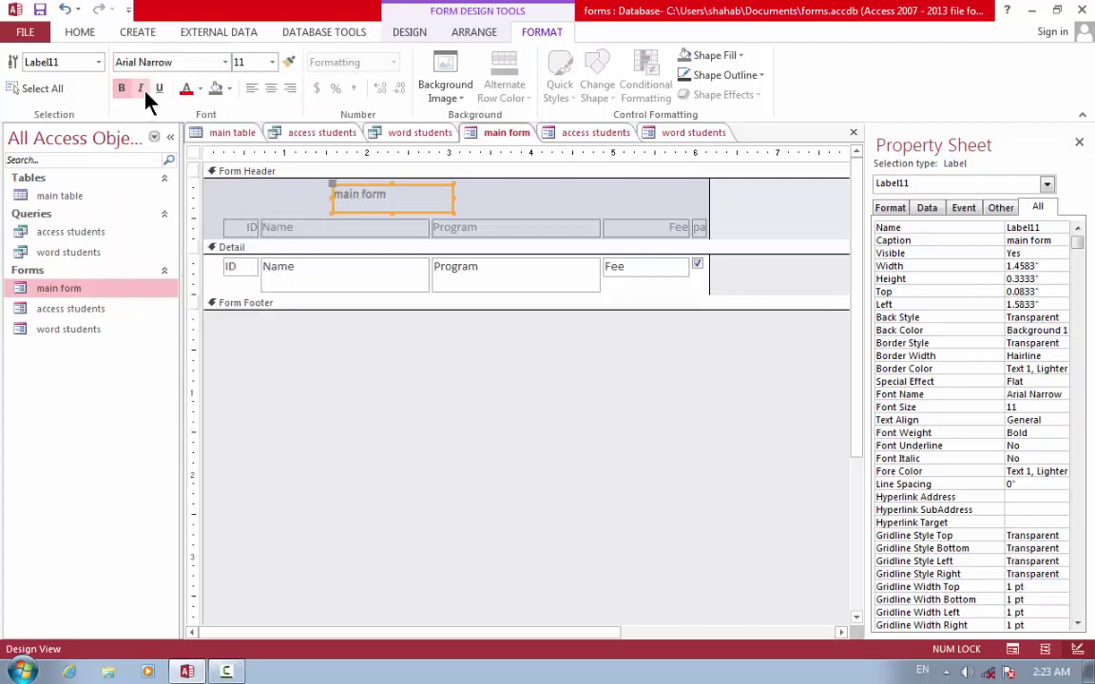
# Set the "main form" header label's font color to white and its background to bright blue (#00B7EF).
pyautogui.click(200, 89)
pyautogui.click(187, 149)
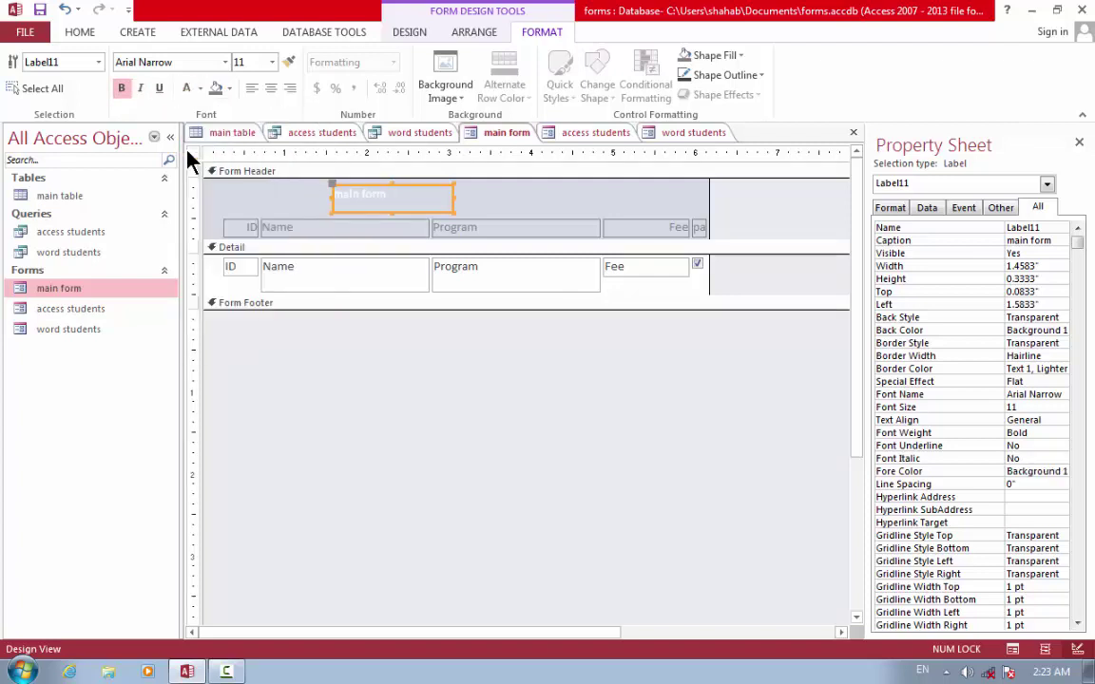
pyautogui.click(230, 90)
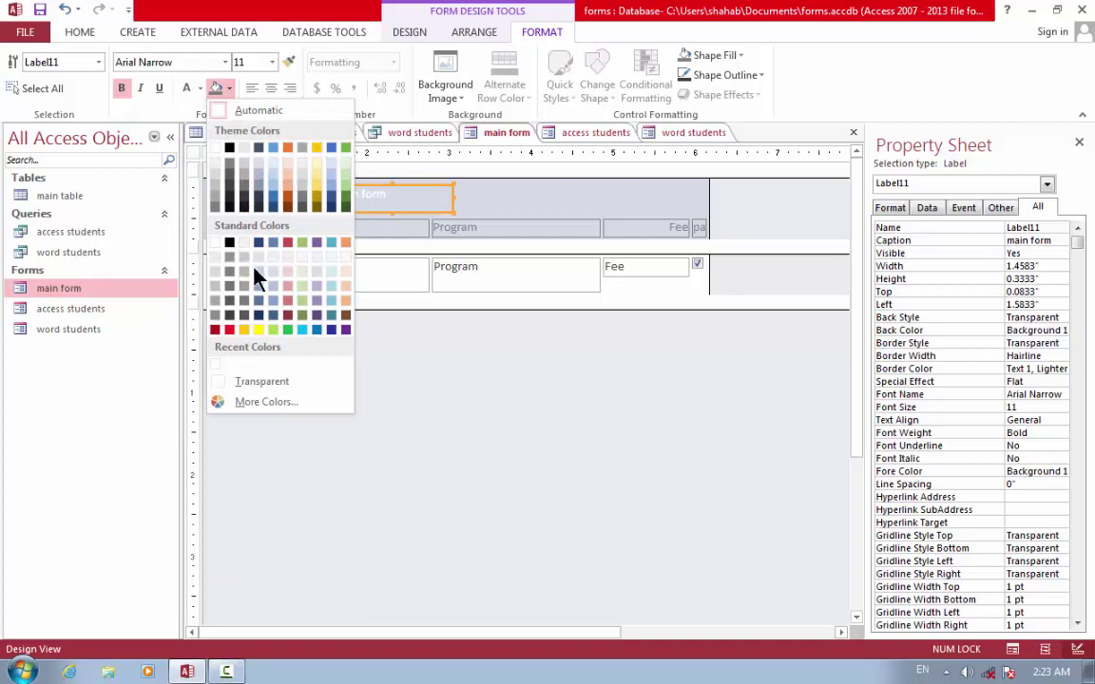
pyautogui.click(301, 331)
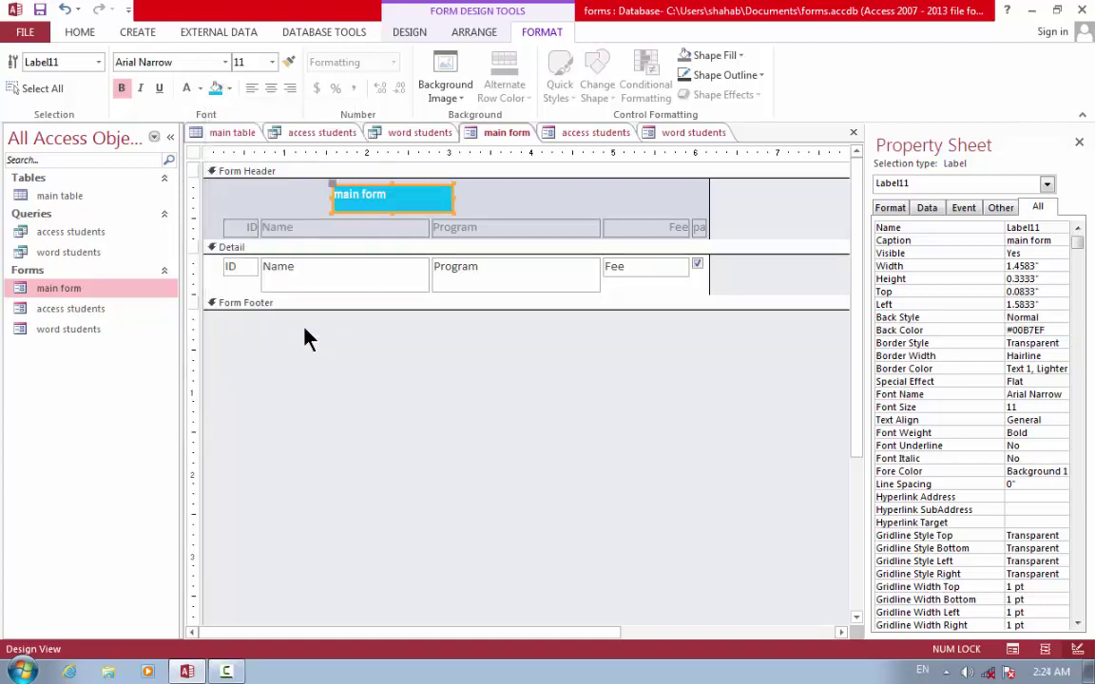
# Center the text of the "main form" header label and set its font size to 20.
pyautogui.click(271, 90)
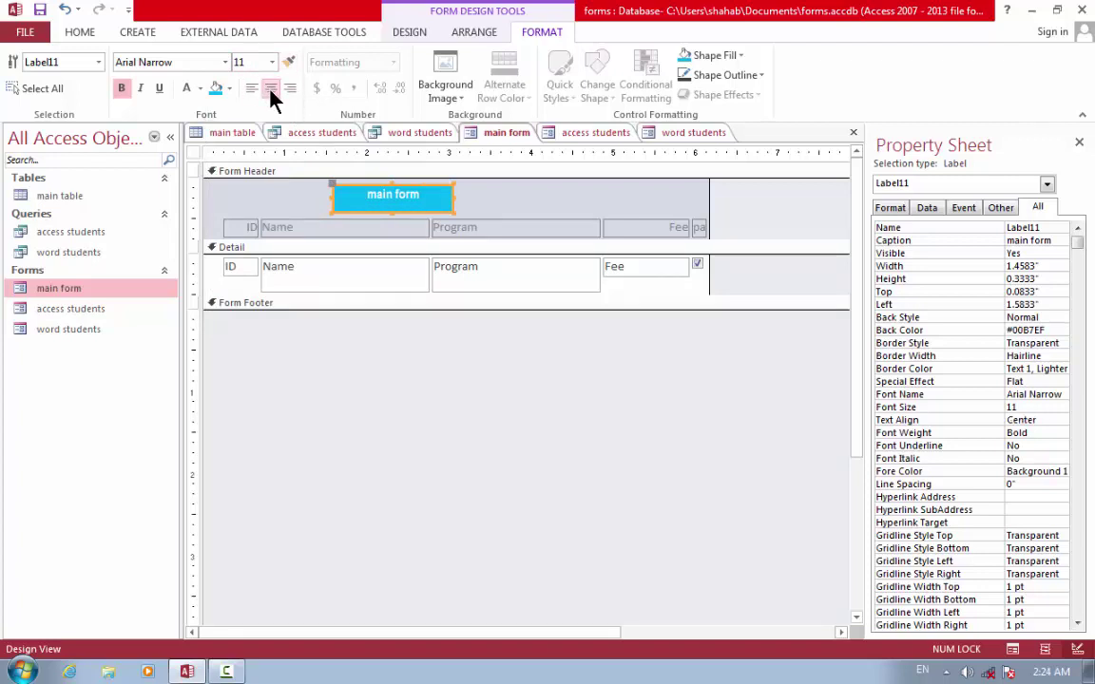
pyautogui.click(272, 61)
pyautogui.click(259, 213)
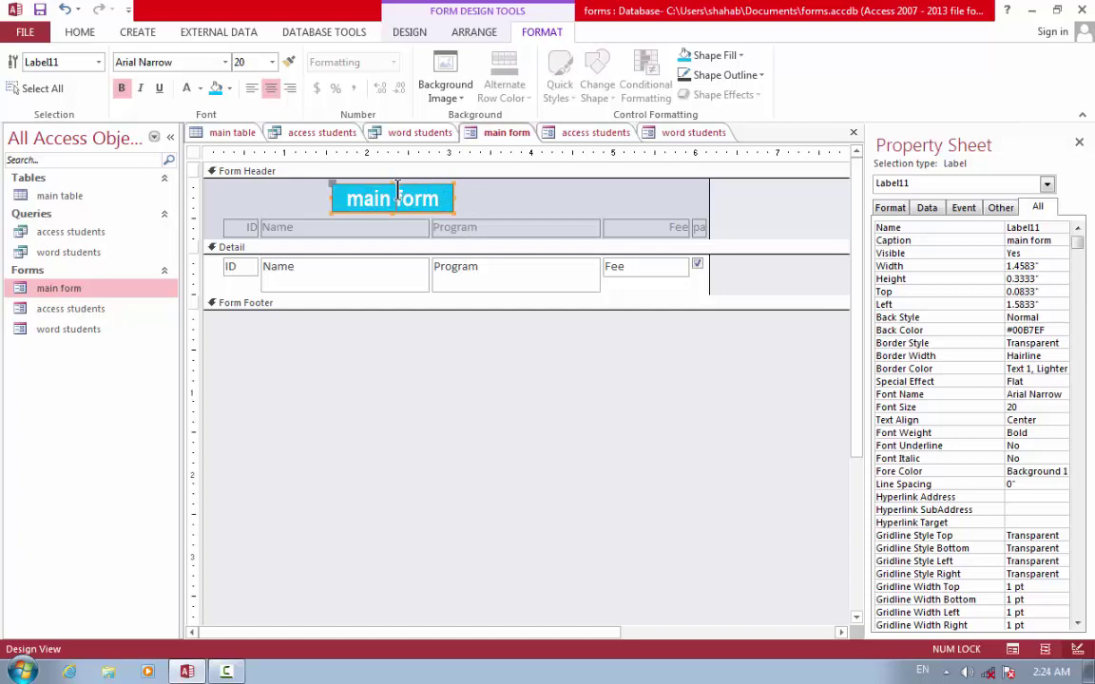
# Move the "main form" label within the form header to about 1.92" from the left and 0.04" from the top.
pyautogui.click(468, 209)
pyautogui.click(445, 201)
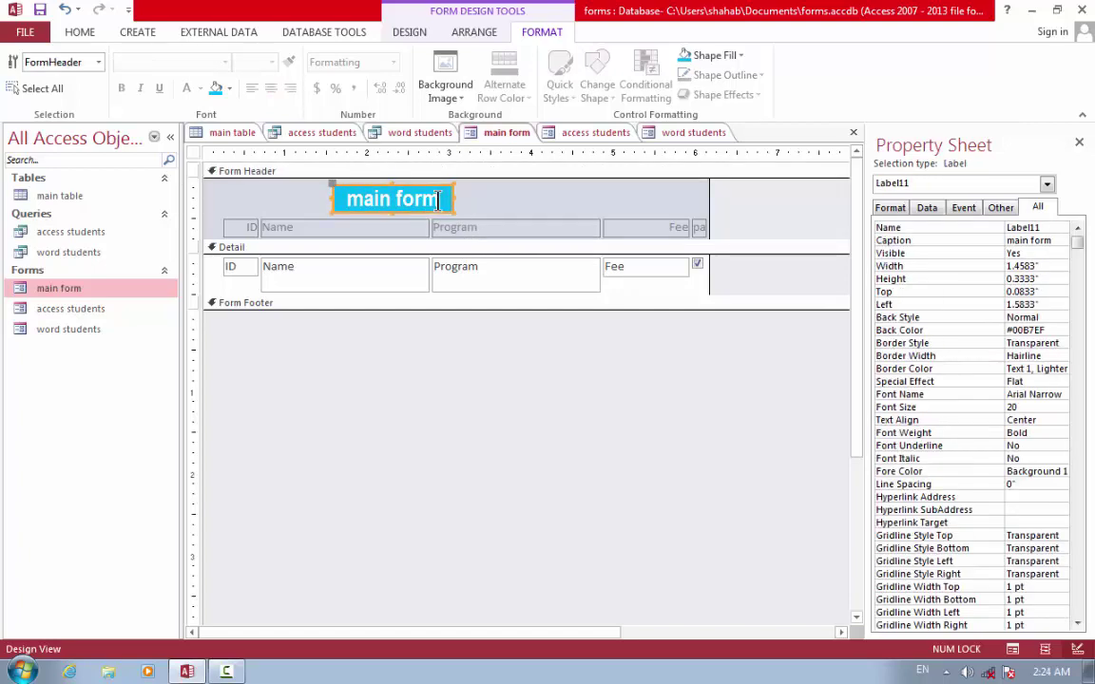
pyautogui.moveTo(447, 202); pyautogui.dragTo(453, 200)
pyautogui.press('Right')
pyautogui.press('Right')
pyautogui.press('Right')
pyautogui.press('Right')
pyautogui.press('Right')
pyautogui.press('Right')
pyautogui.press('Right')
pyautogui.press('Right')
pyautogui.press('Right')
pyautogui.press('Right')
pyautogui.press('Right')
pyautogui.press('Right')
pyautogui.press('Right')
pyautogui.press('Right')
pyautogui.press('Right')
pyautogui.press('Right')
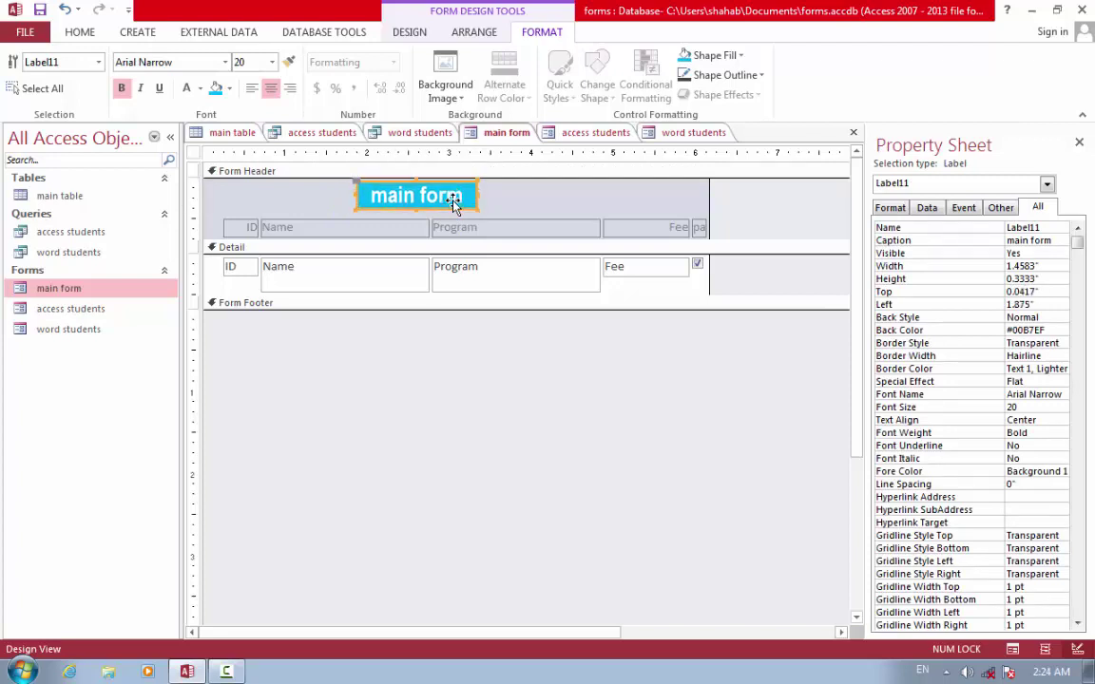
pyautogui.press('Down')
pyautogui.press('Down')
pyautogui.press('Down')
pyautogui.press('Down')
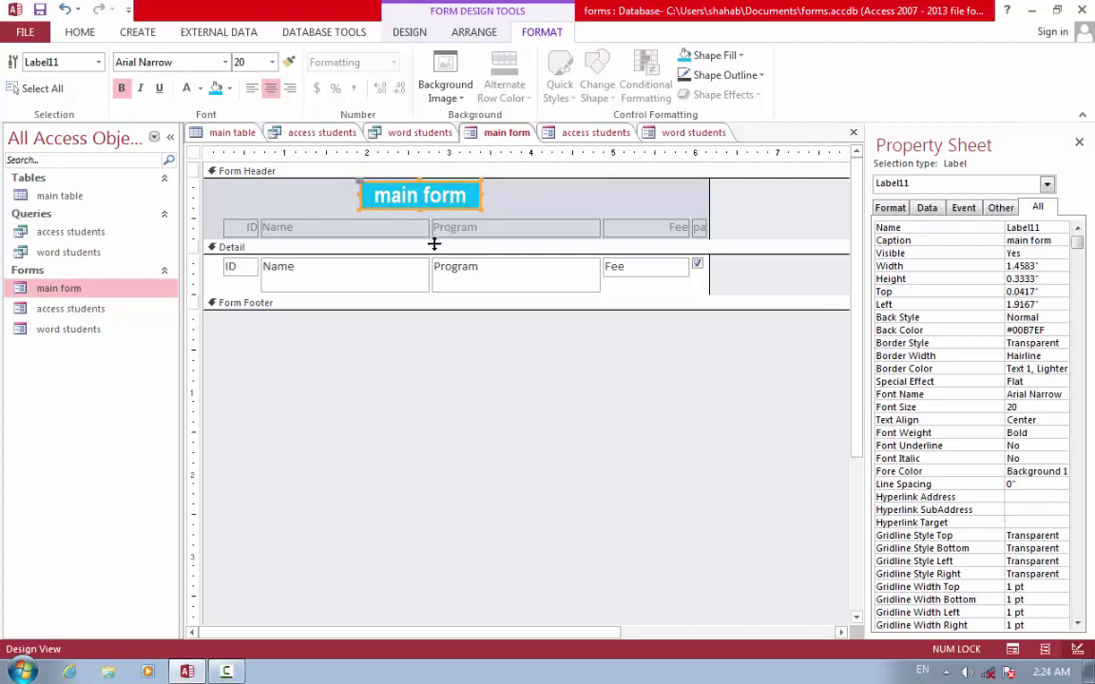
# Try to reduce the height of the Detail section around the Name text box.
pyautogui.click(410, 31)
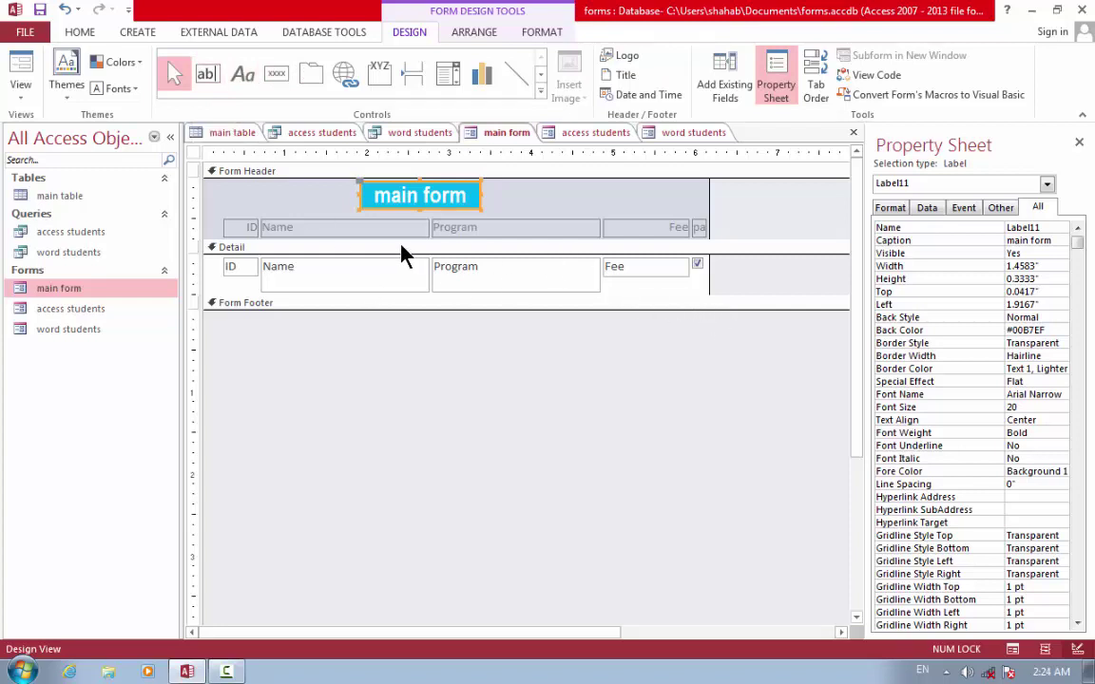
pyautogui.click(282, 231)
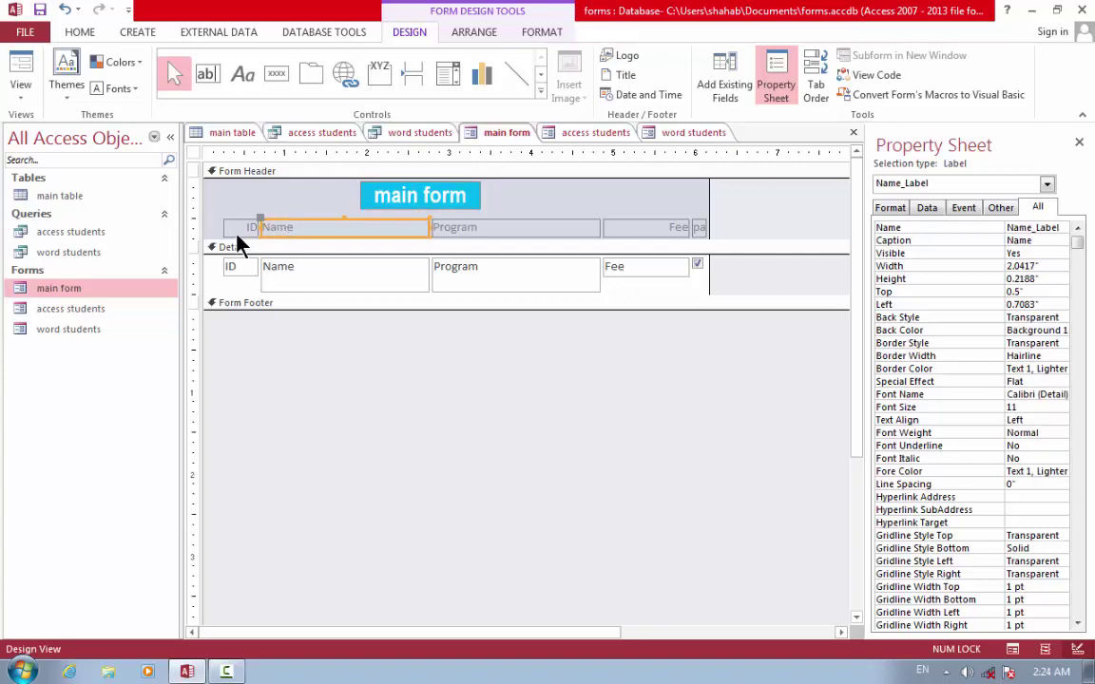
pyautogui.click(244, 229)
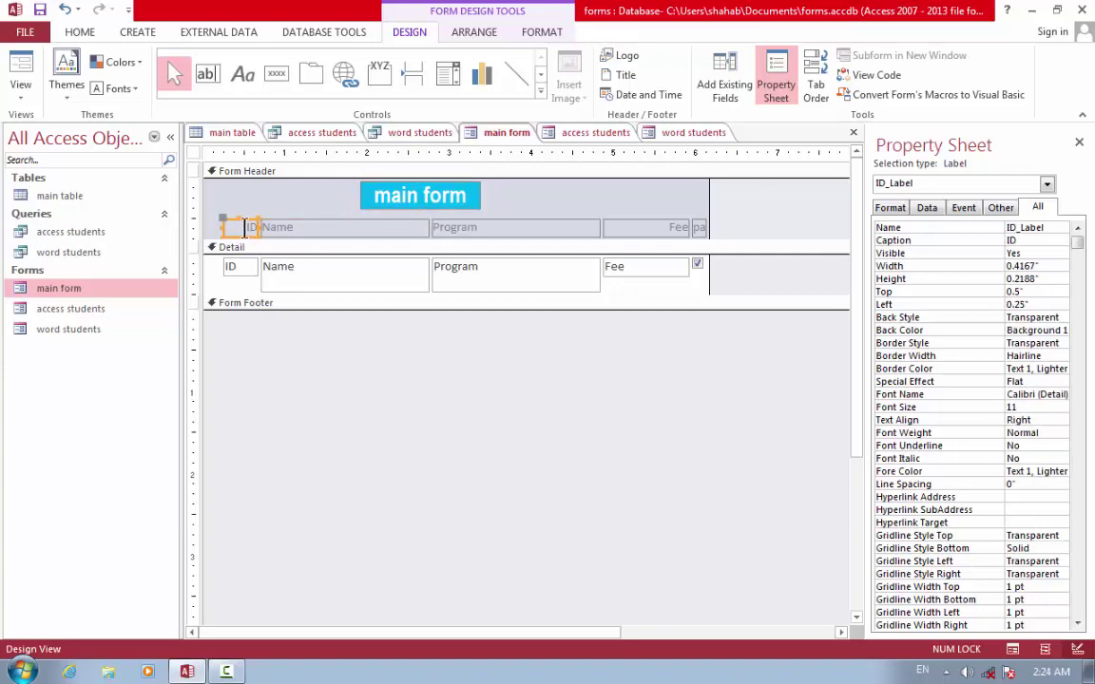
pyautogui.click(282, 273)
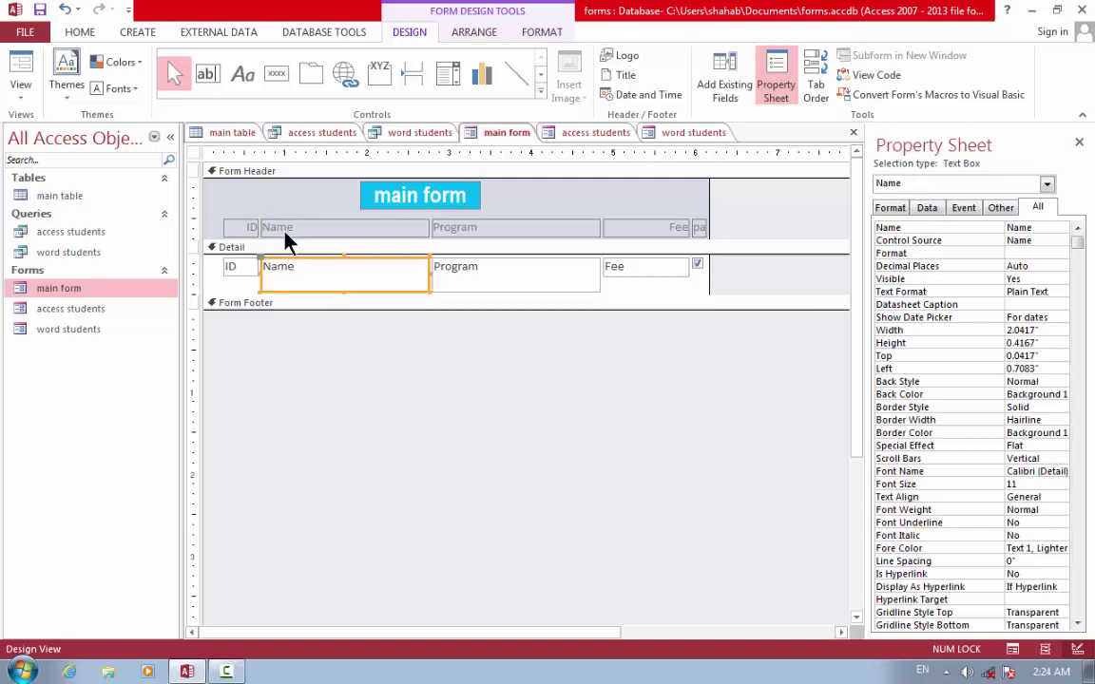
pyautogui.click(344, 295)
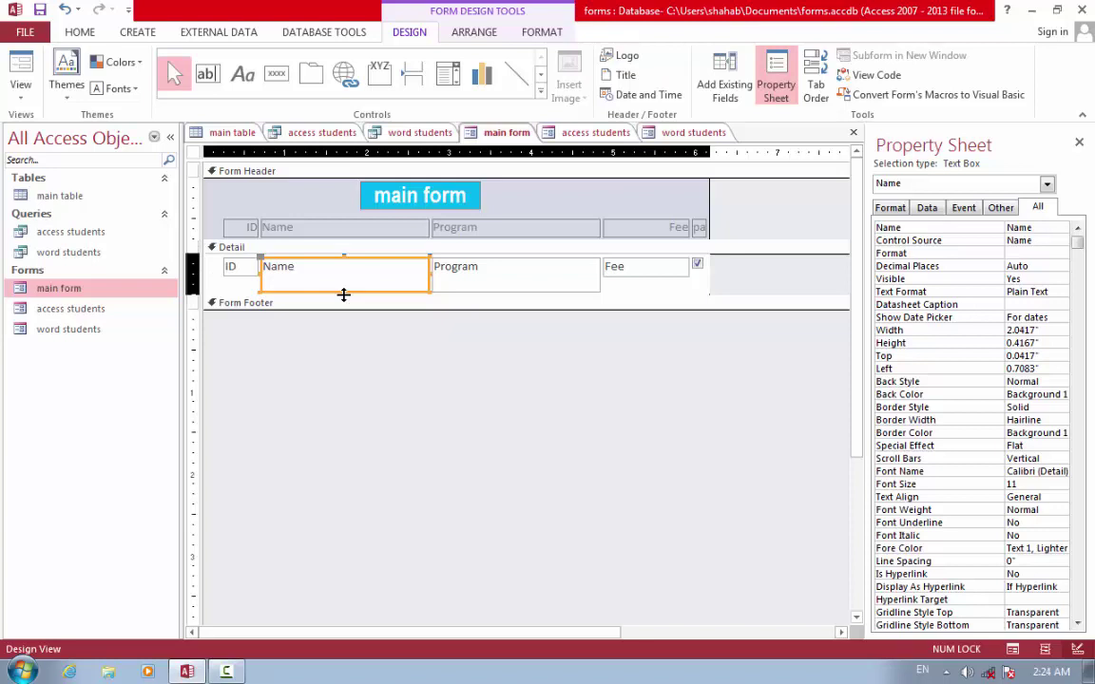
pyautogui.moveTo(344, 295); pyautogui.dragTo(344, 287)
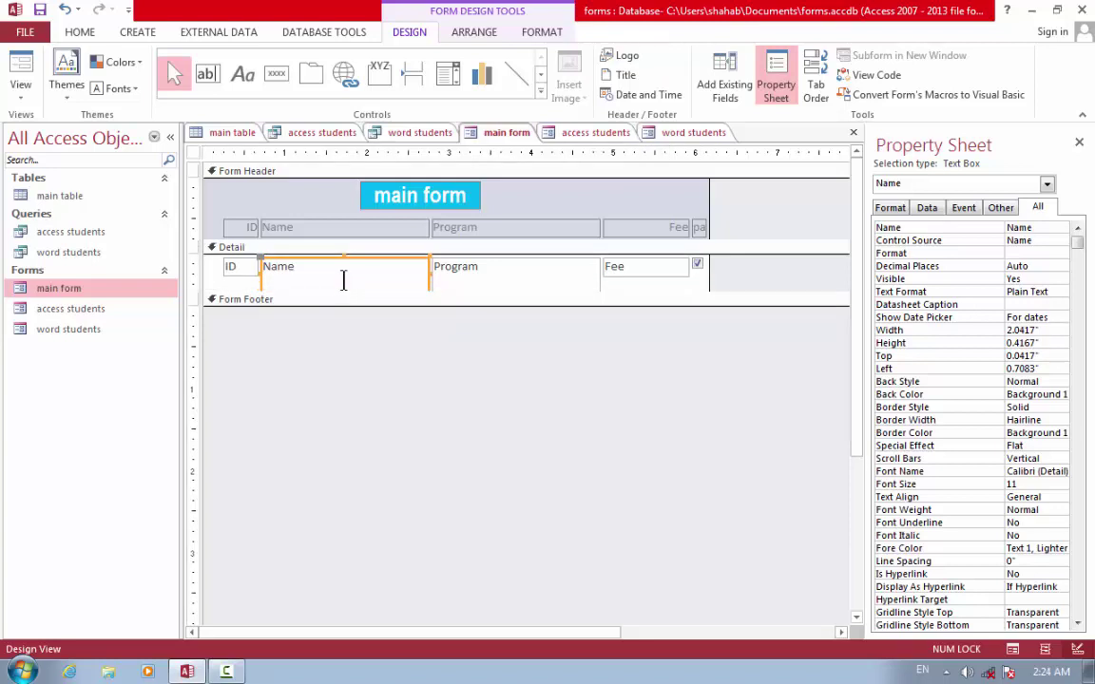
pyautogui.click(344, 280)
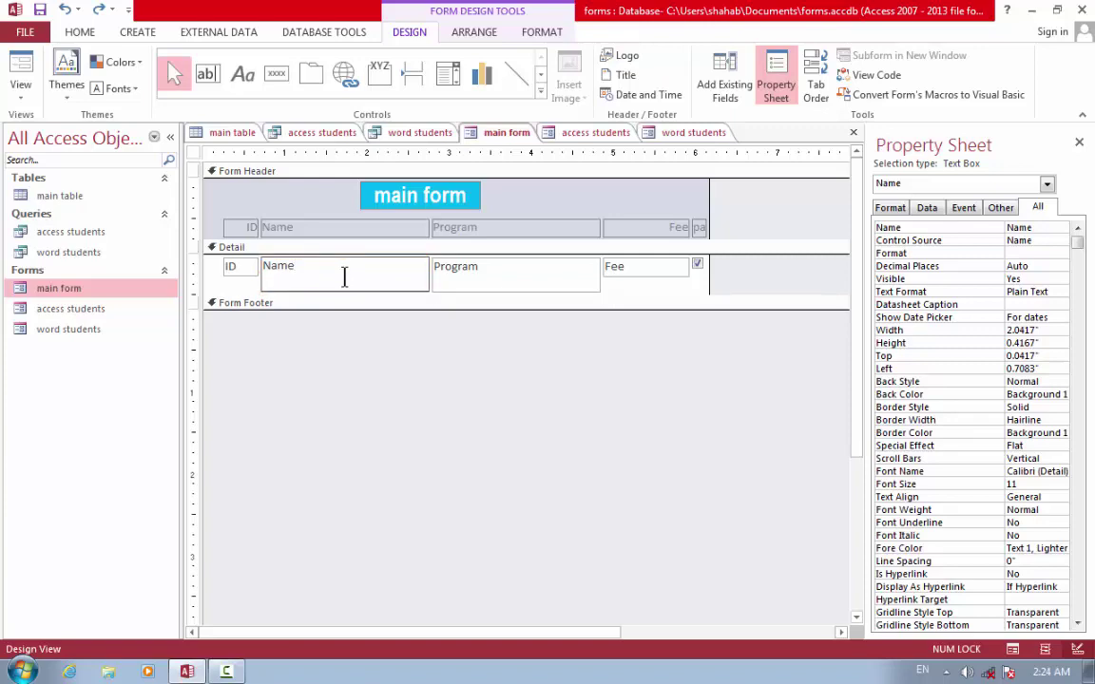
pyautogui.click(442, 277)
pyautogui.click(388, 276)
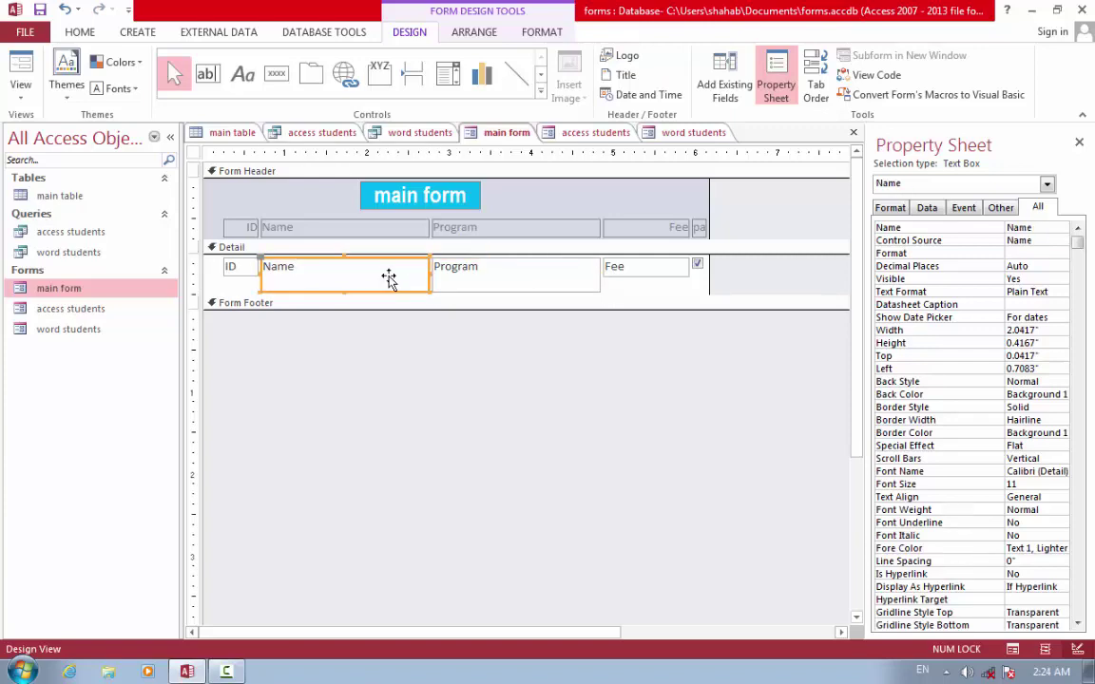
# Expand the form footer to about 1.21" high and draw a text box about 1.33" by 0.59" in it.
pyautogui.click(716, 312)
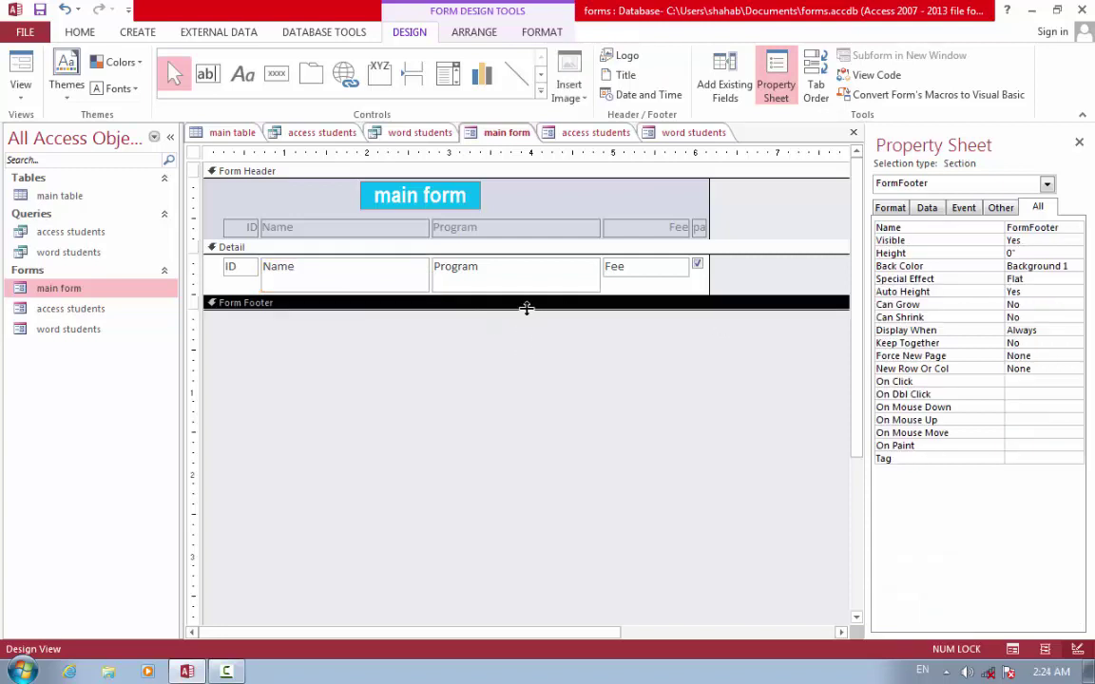
pyautogui.moveTo(527, 309)
pyautogui.mouseDown()
pyautogui.moveTo(505, 361)
pyautogui.moveTo(507, 408)
pyautogui.mouseUp()
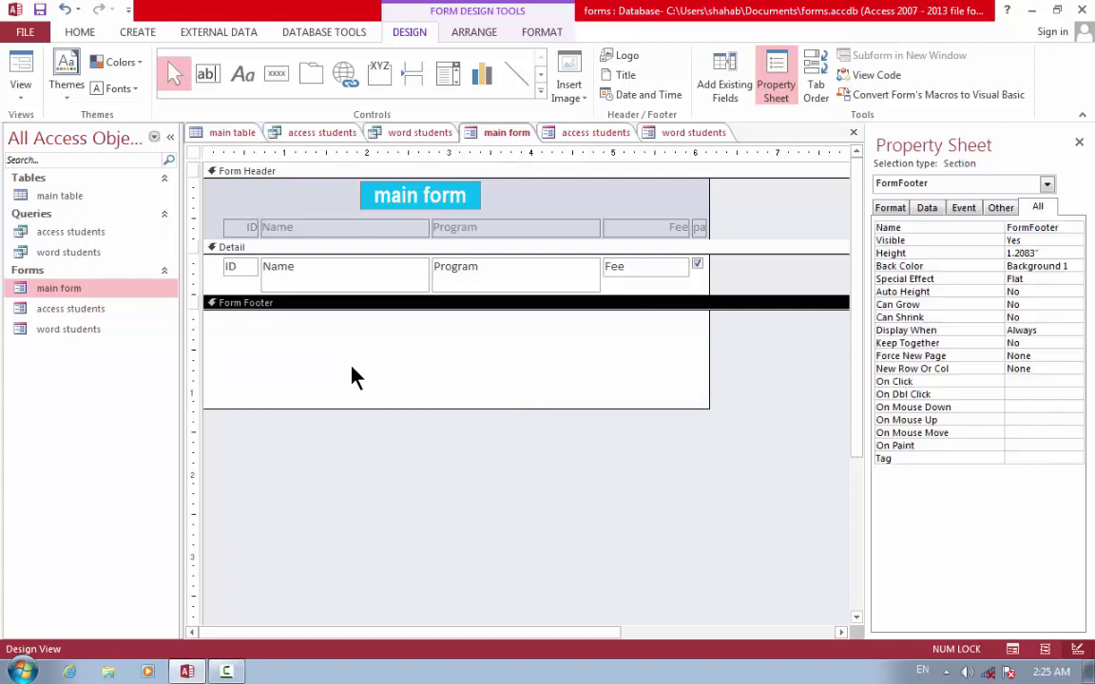
pyautogui.click(209, 80)
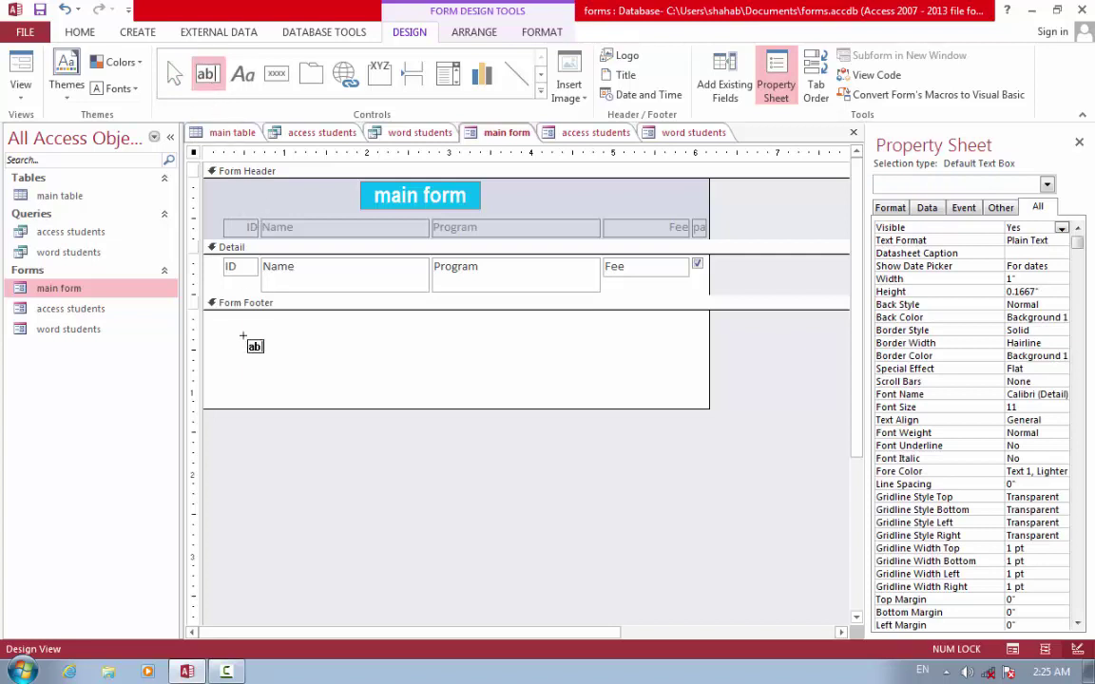
pyautogui.moveTo(210, 321); pyautogui.dragTo(318, 368)
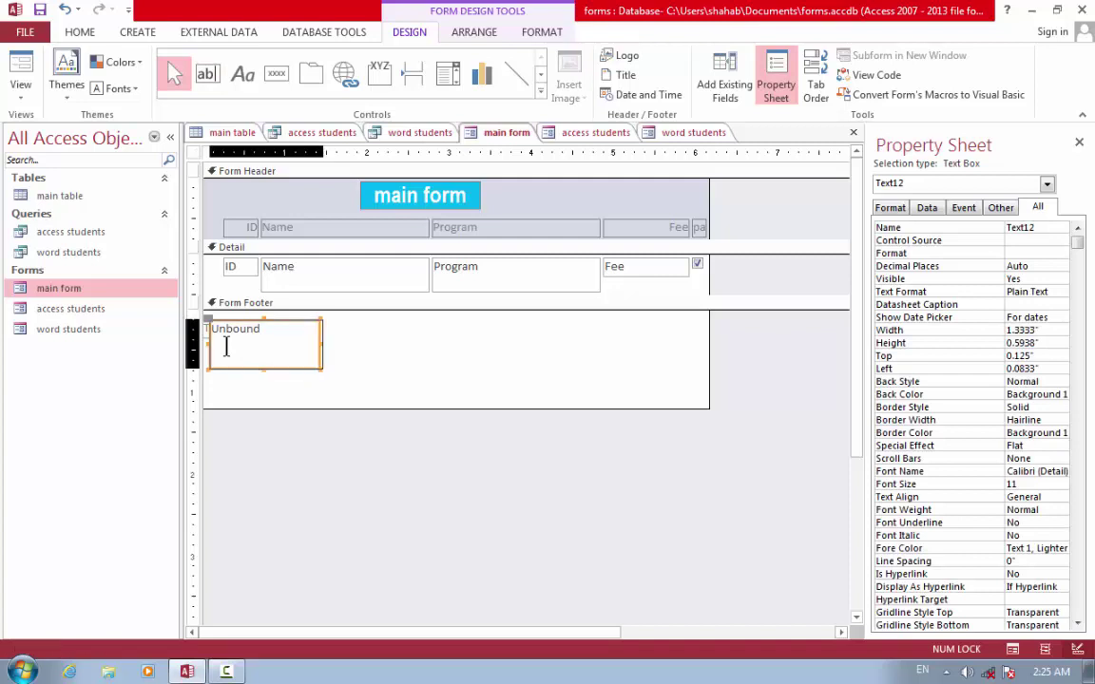
# Resize the footer text box to about 1.54" by 0.33", starting about 0.92" from the left so its label is uncovered.
pyautogui.hotkey('shift', 'Right')
pyautogui.hotkey('shift', 'Right')
pyautogui.hotkey('shift', 'Right')
pyautogui.hotkey('shift', 'Right')
pyautogui.hotkey('shift', 'Right')
pyautogui.hotkey('shift', 'Right')
pyautogui.hotkey('shift', 'Right')
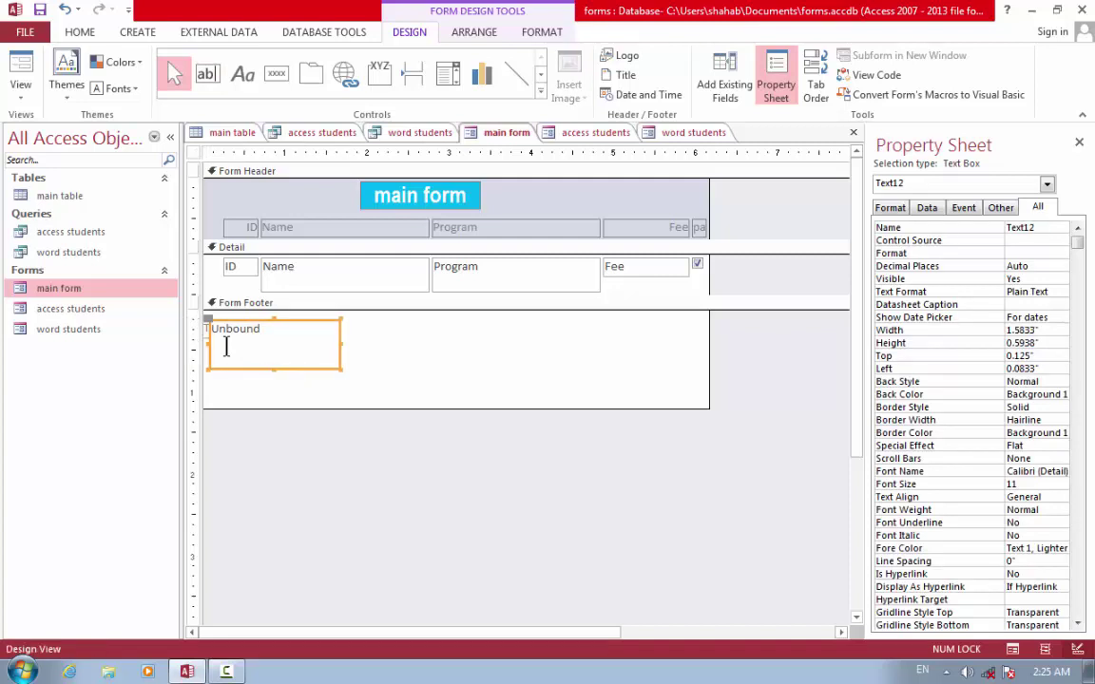
pyautogui.moveTo(207, 344); pyautogui.dragTo(276, 344)
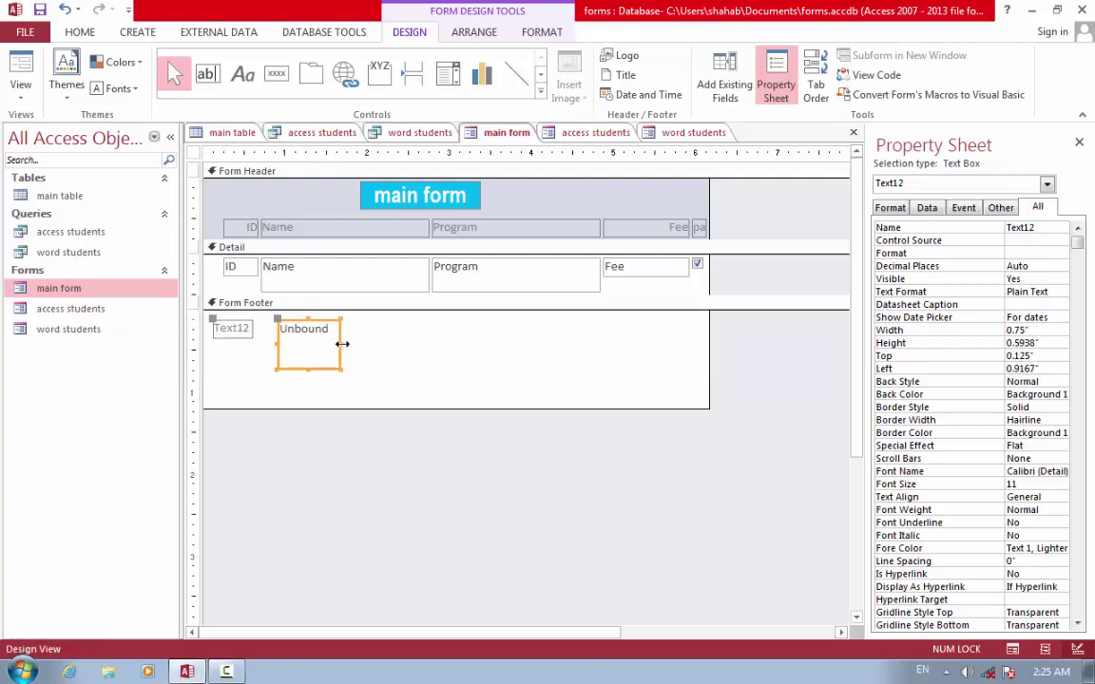
pyautogui.moveTo(341, 345); pyautogui.dragTo(406, 339)
pyautogui.moveTo(340, 368); pyautogui.dragTo(340, 347)
# Caption the footer text box's label "total salary" and enlarge it to about 0.79" by 0.42".
pyautogui.click(236, 334)
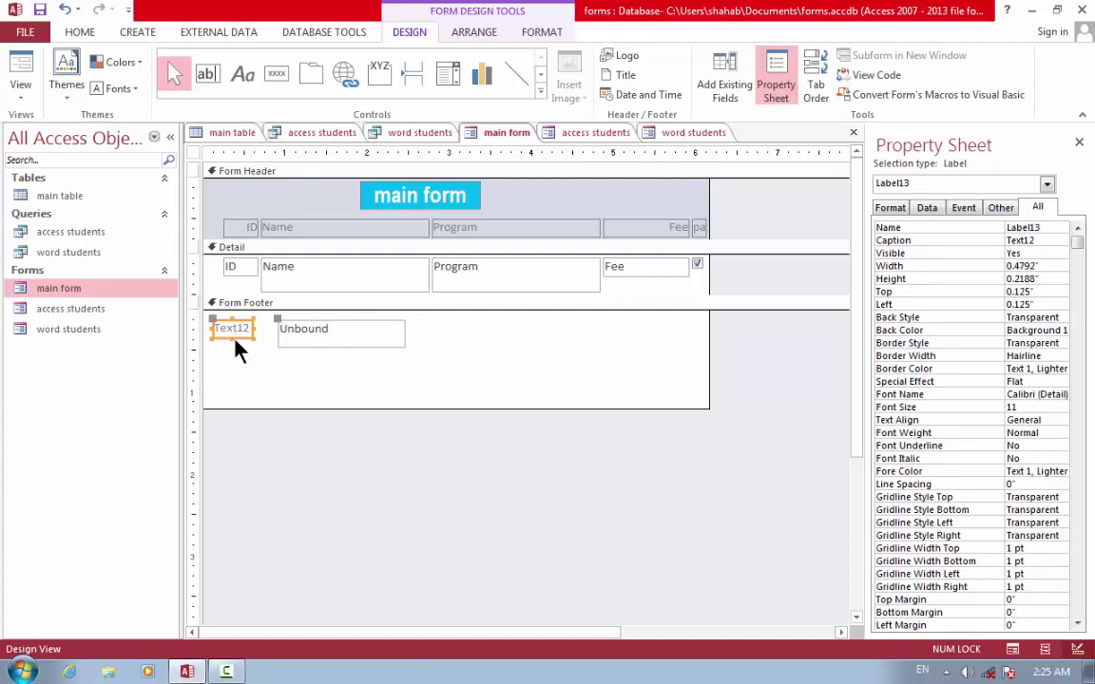
pyautogui.moveTo(236, 339); pyautogui.dragTo(270, 352)
pyautogui.moveTo(237, 357); pyautogui.dragTo(239, 350)
pyautogui.click(248, 343)
pyautogui.press('BackSpace')
pyautogui.press('BackSpace')
pyautogui.press('BackSpace')
pyautogui.press('BackSpace')
pyautogui.press('BackSpace')
pyautogui.press('BackSpace')
pyautogui.write('total salary')
pyautogui.click(318, 334)
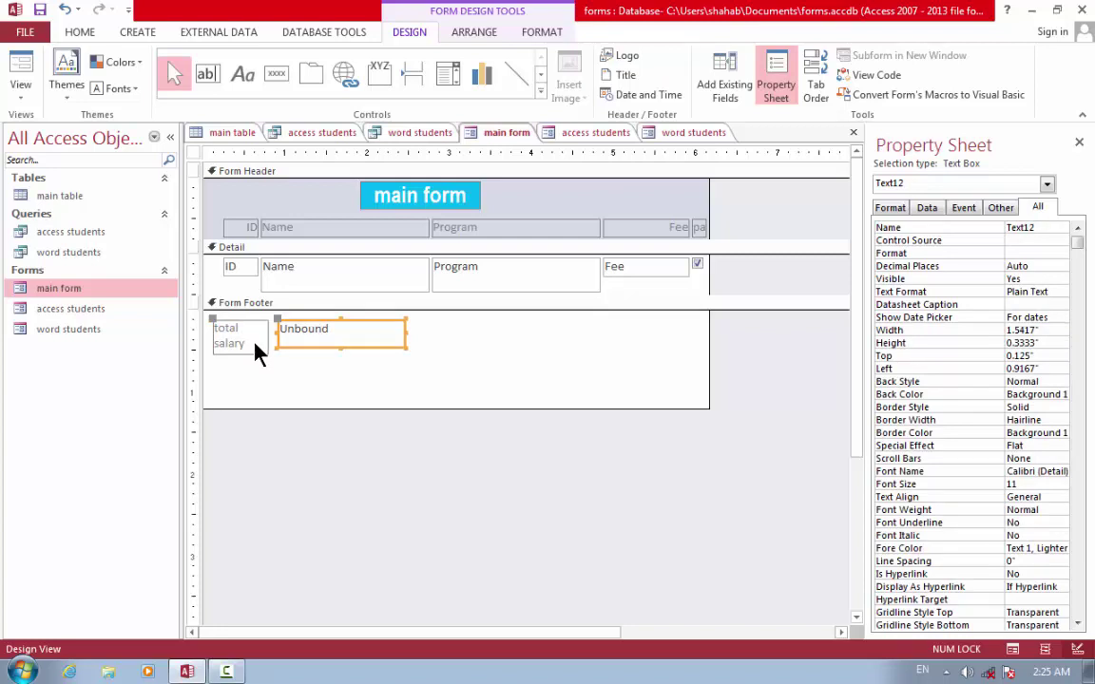
pyautogui.click(266, 347)
pyautogui.moveTo(267, 345); pyautogui.dragTo(277, 336)
# Enter the expression =Sum([fee]) in the unbound footer text box.
pyautogui.click(339, 340)
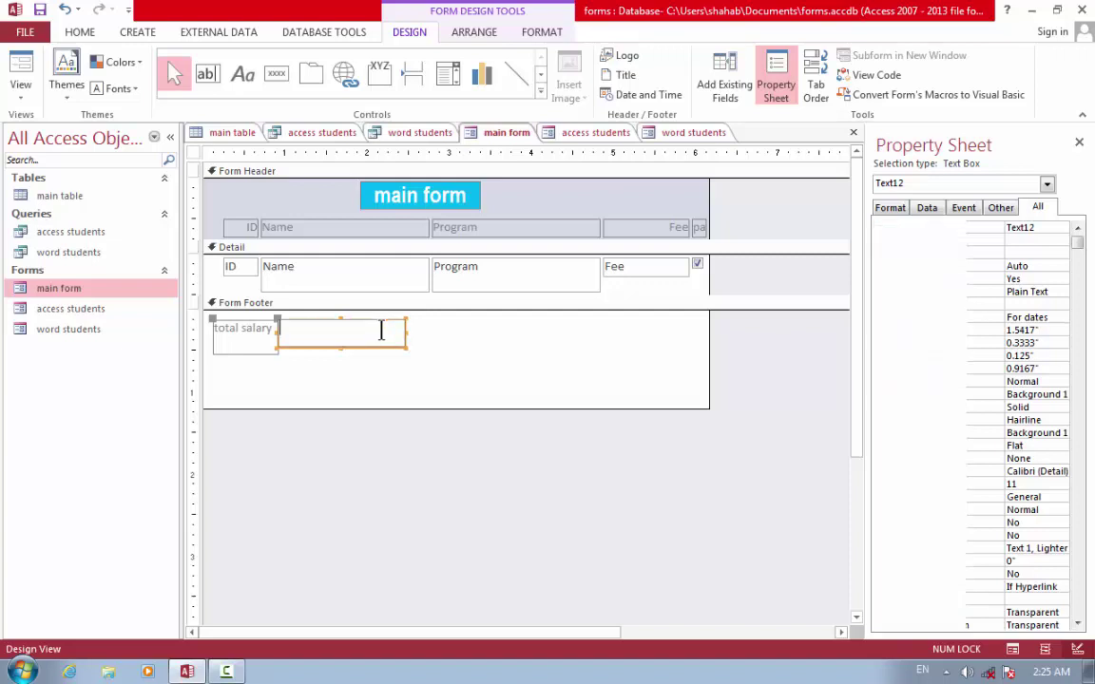
pyautogui.click(381, 330)
pyautogui.write('=')
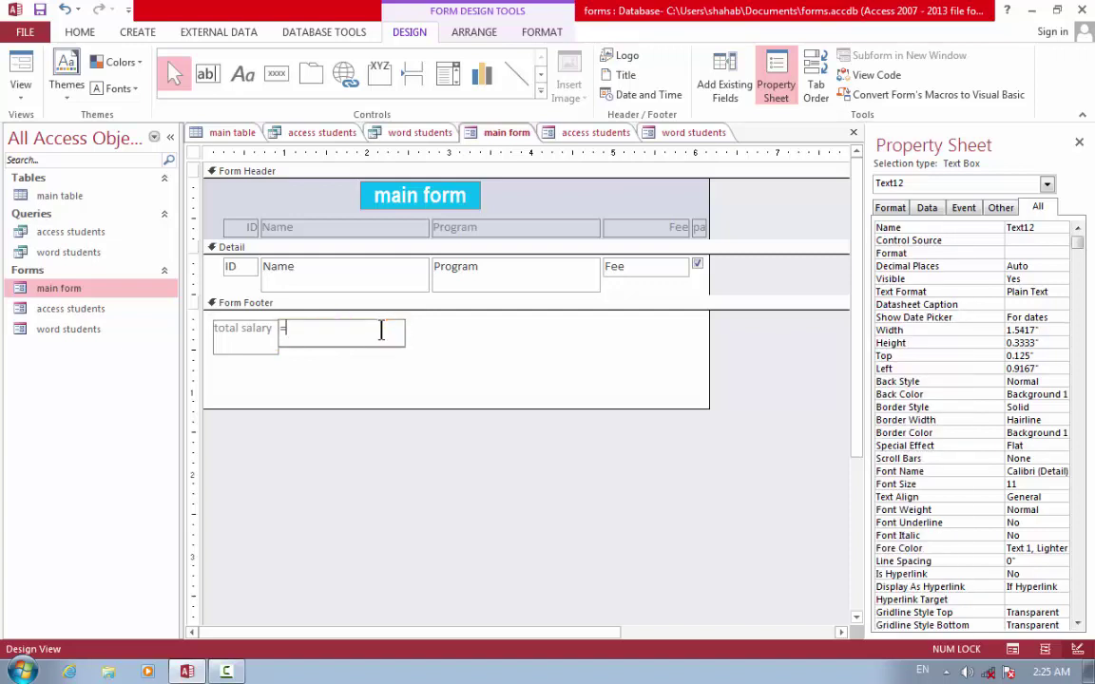
pyautogui.write('sum(fee')
pyautogui.write(')')
# Change the footer label's caption to "total fee".
pyautogui.click(261, 331)
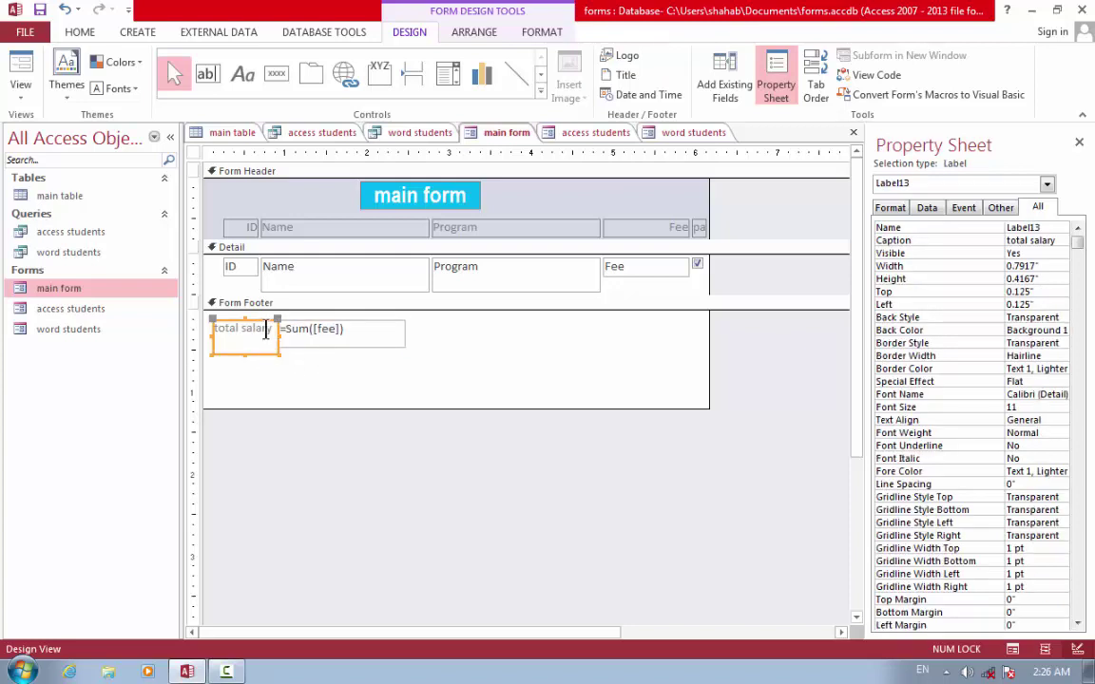
pyautogui.click(276, 349)
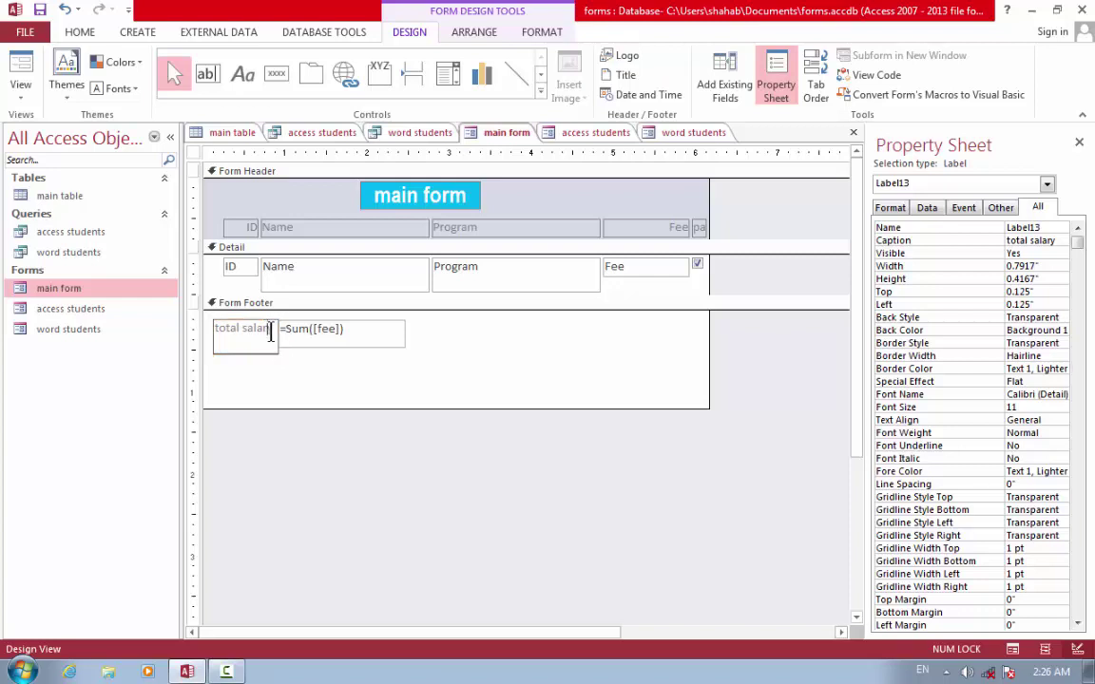
pyautogui.doubleClick(258, 328)
pyautogui.press('BackSpace')
pyautogui.write('fee')
# Save and close the main form design, and reopen the form in Form view to check the footer total.
pyautogui.hotkey('ctrl', 'w')
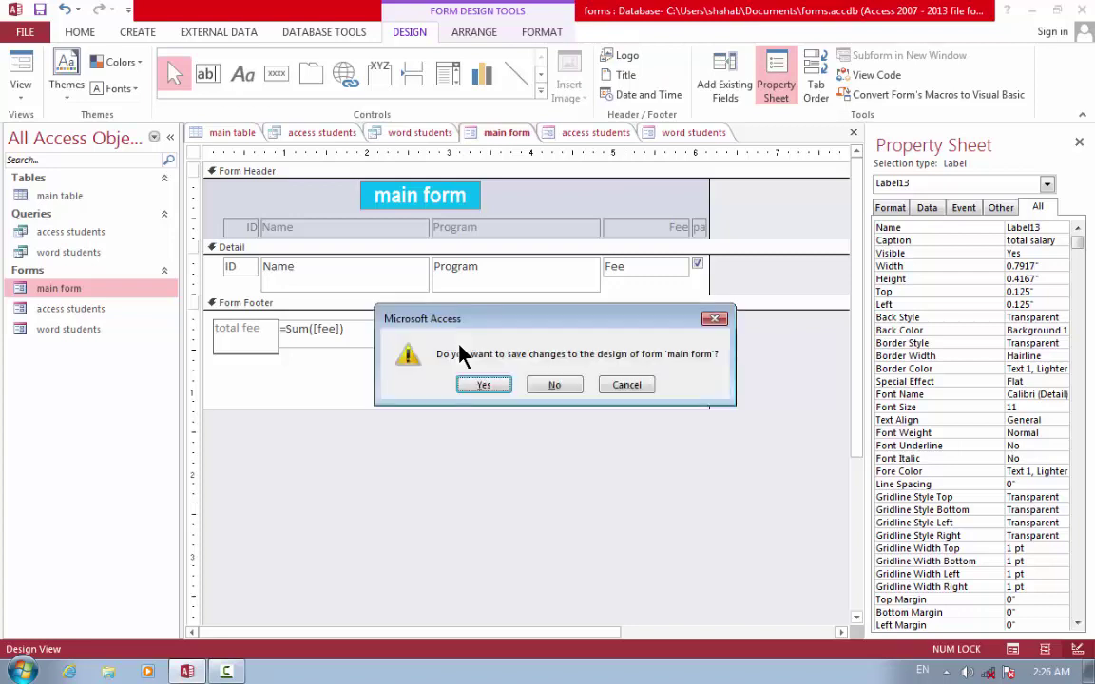
pyautogui.press('Return')
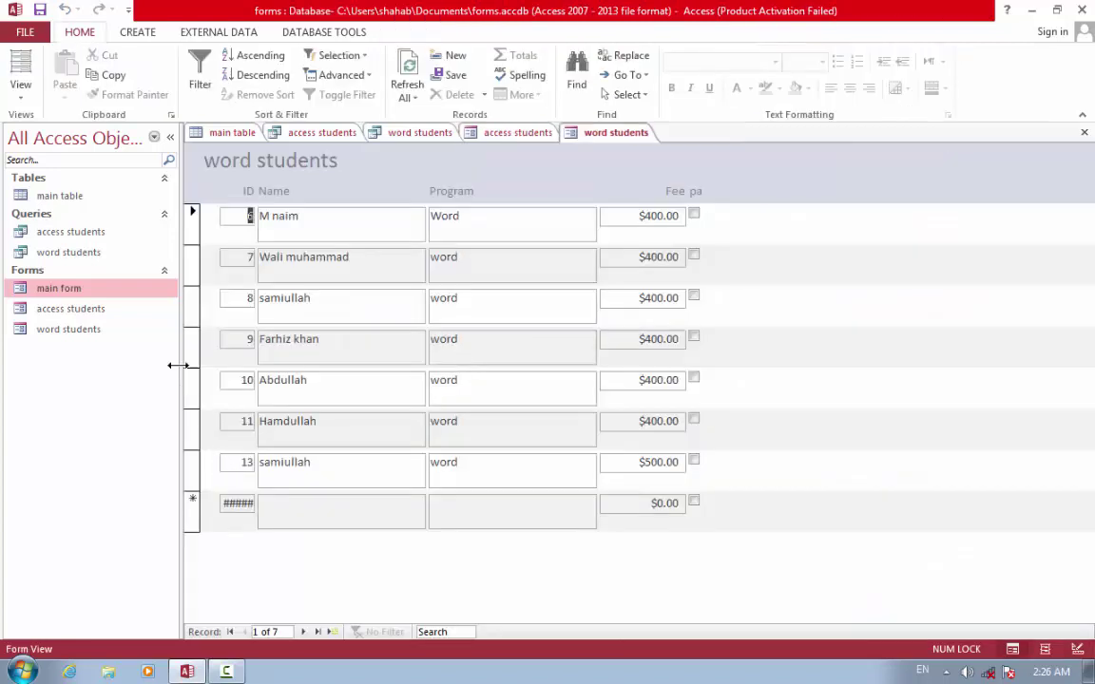
pyautogui.doubleClick(91, 295)
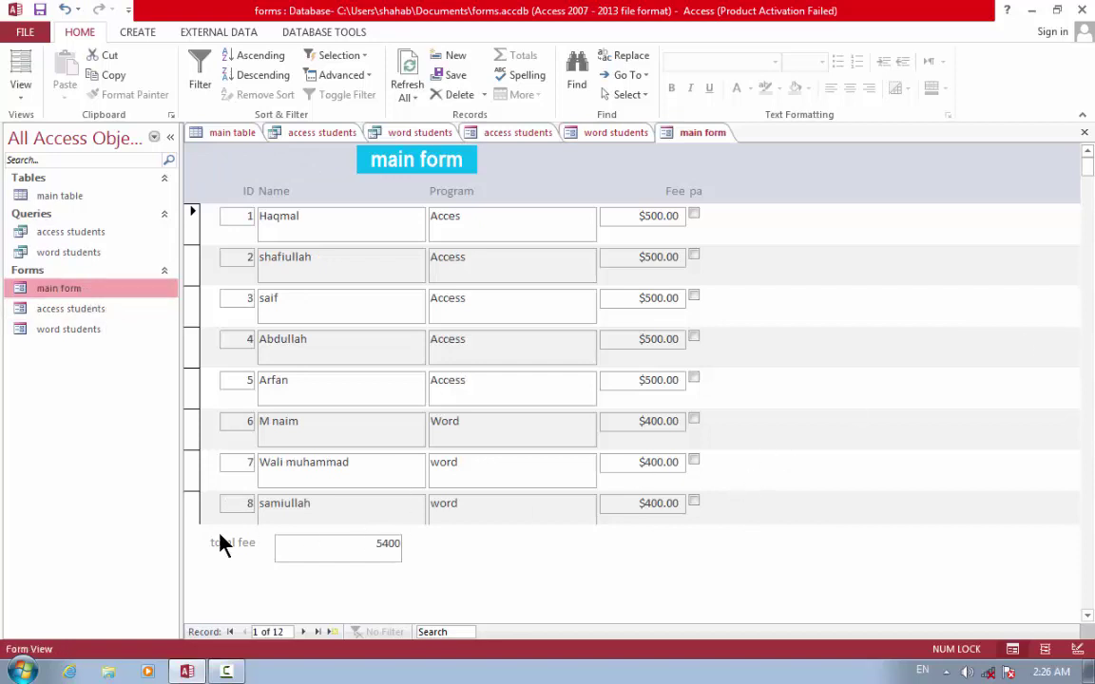
pyautogui.click(381, 542)
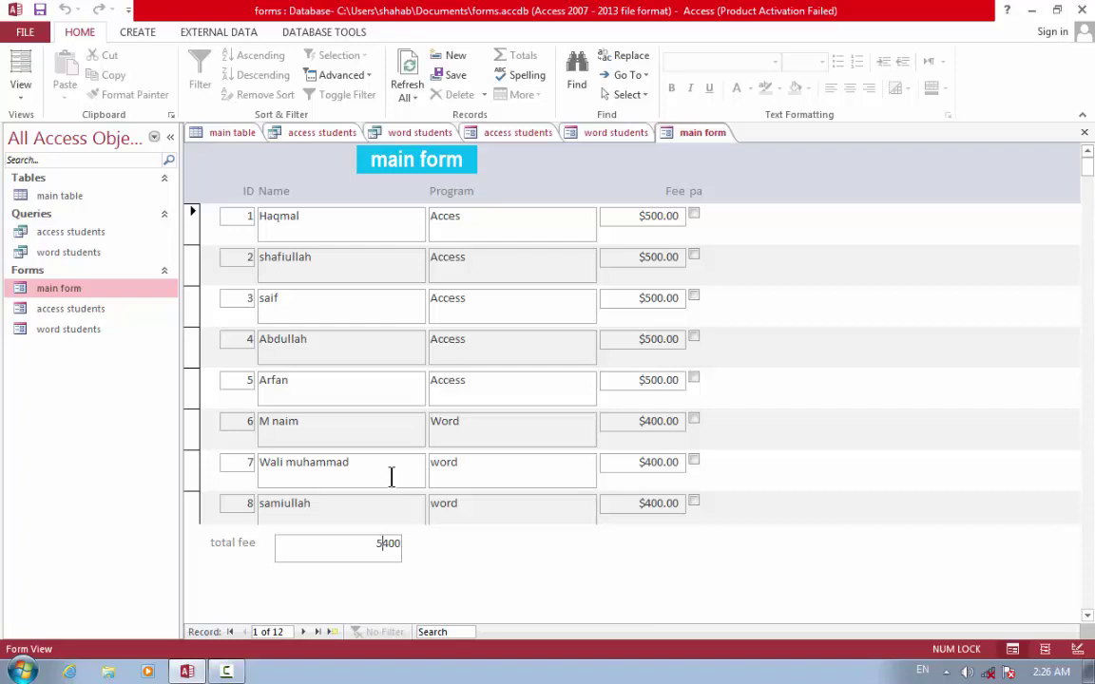
# Switch main form back to Design view and open the access students form.
pyautogui.rightClick(92, 294)
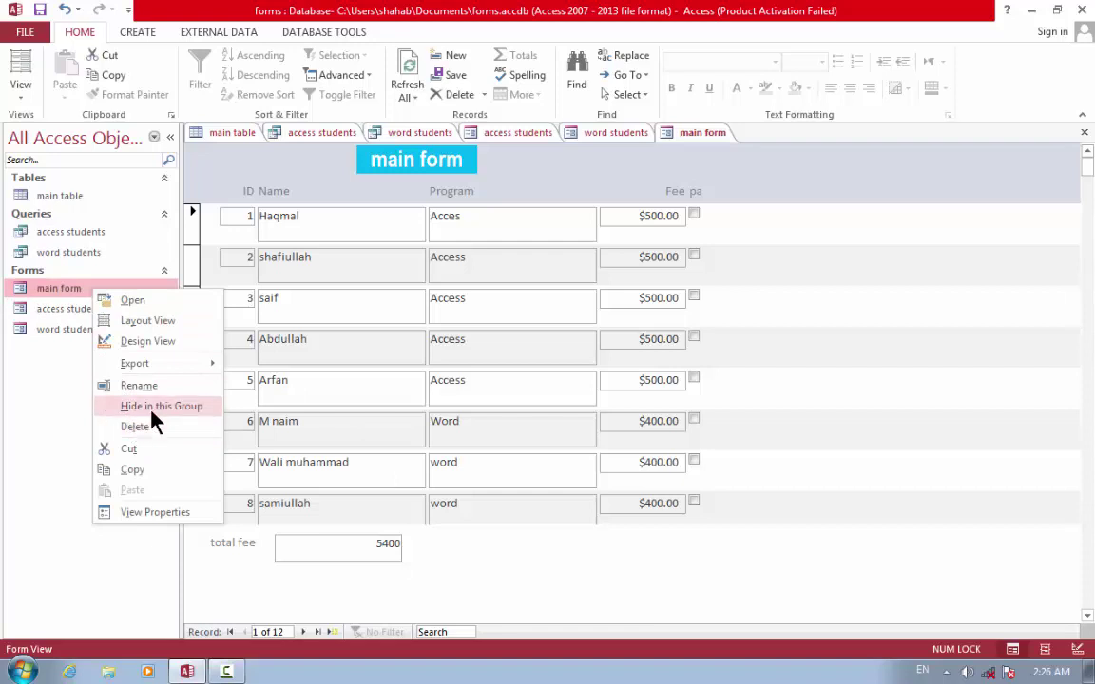
pyautogui.click(133, 342)
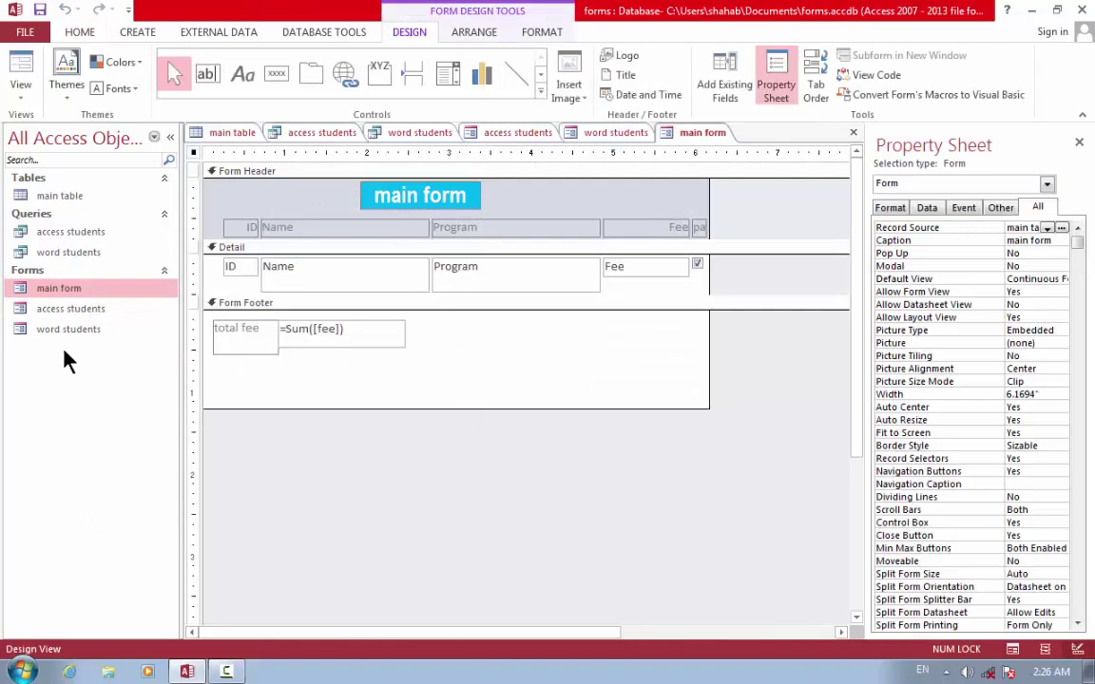
pyautogui.doubleClick(70, 315)
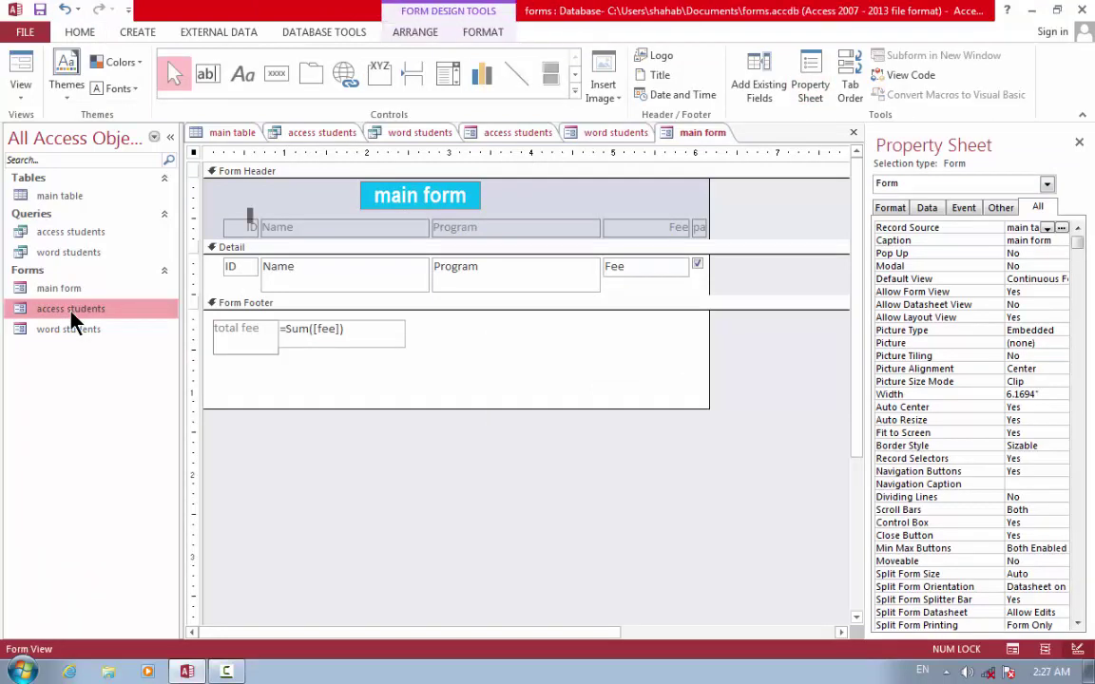
# Open the word students form in Form view.
pyautogui.doubleClick(83, 330)
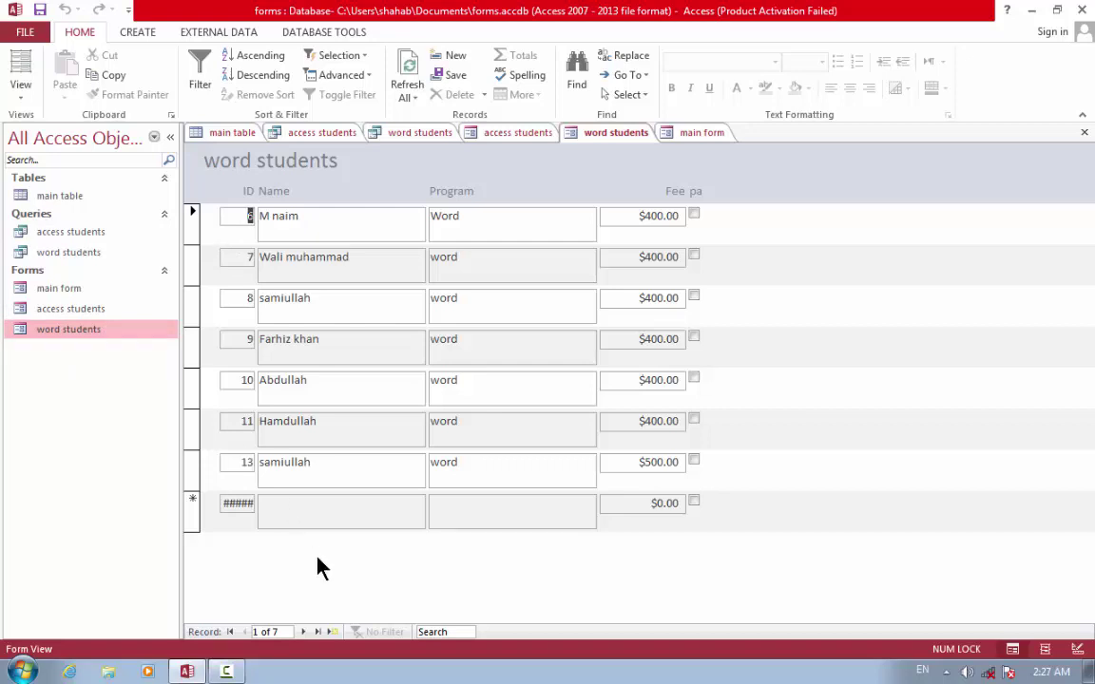
# Examine the Taskbar, Start Menu and Toolbars pages of the Windows taskbar properties, cancel the dialog, and return to the Access database.
pyautogui.rightClick(364, 675)
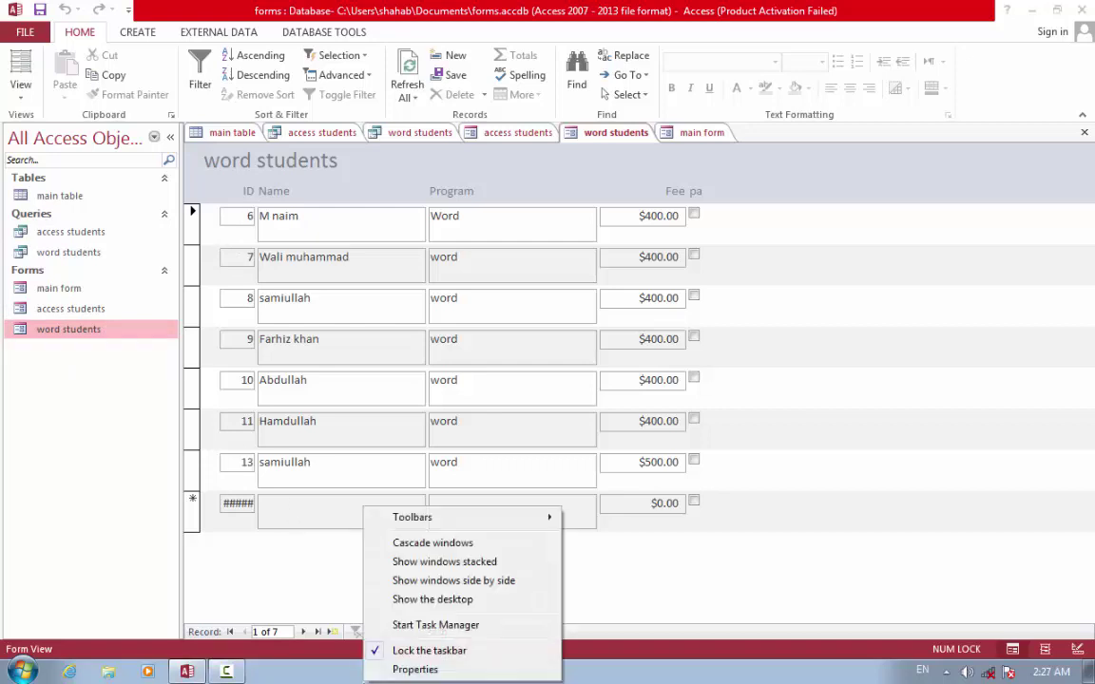
pyautogui.click(409, 669)
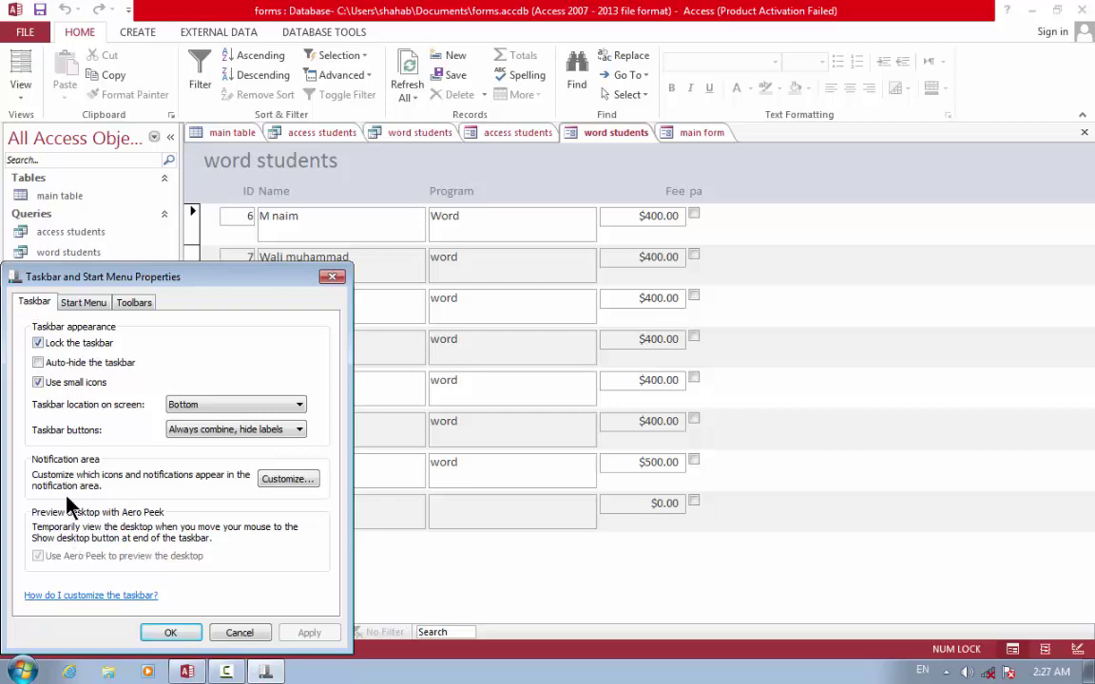
pyautogui.click(83, 302)
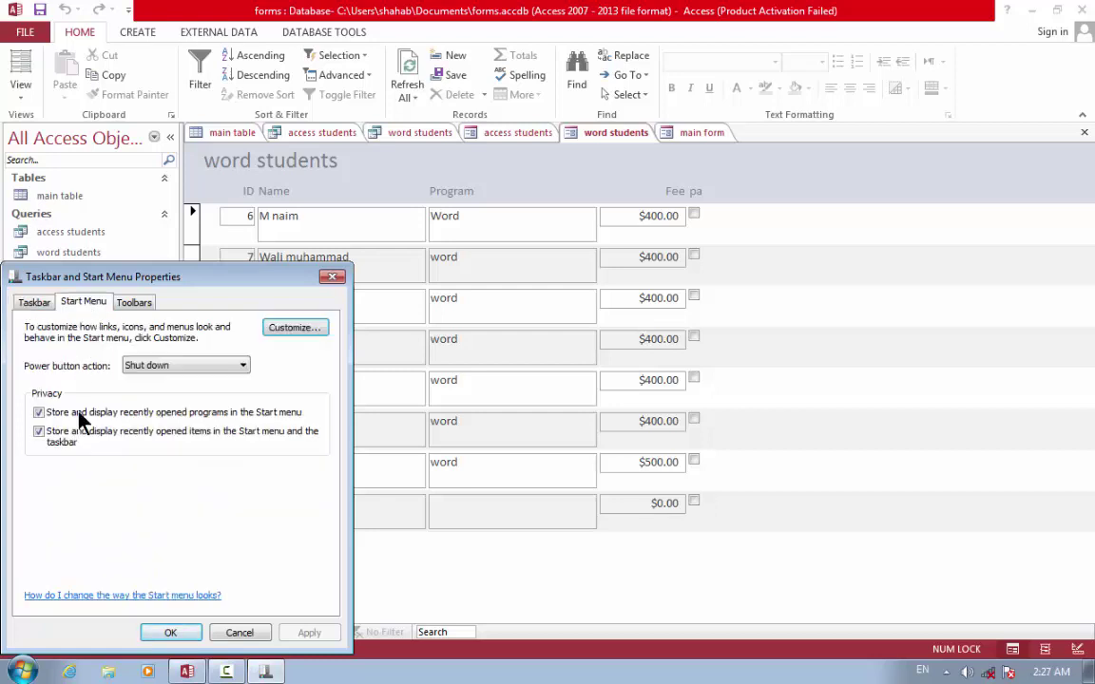
pyautogui.click(138, 306)
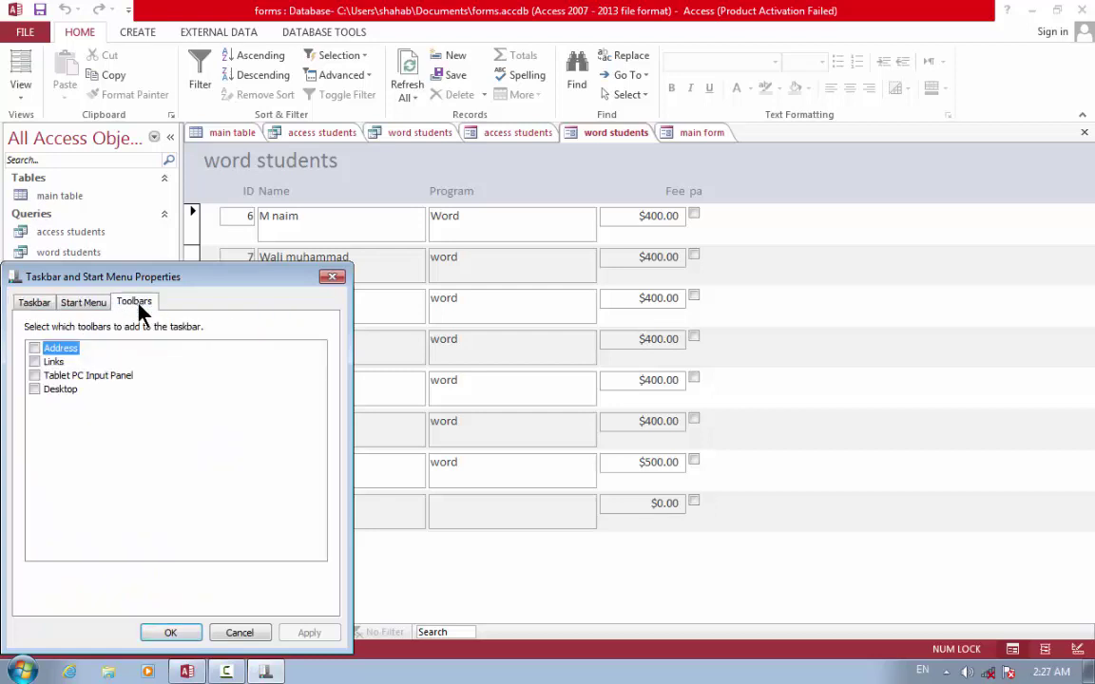
pyautogui.click(33, 303)
pyautogui.click(77, 305)
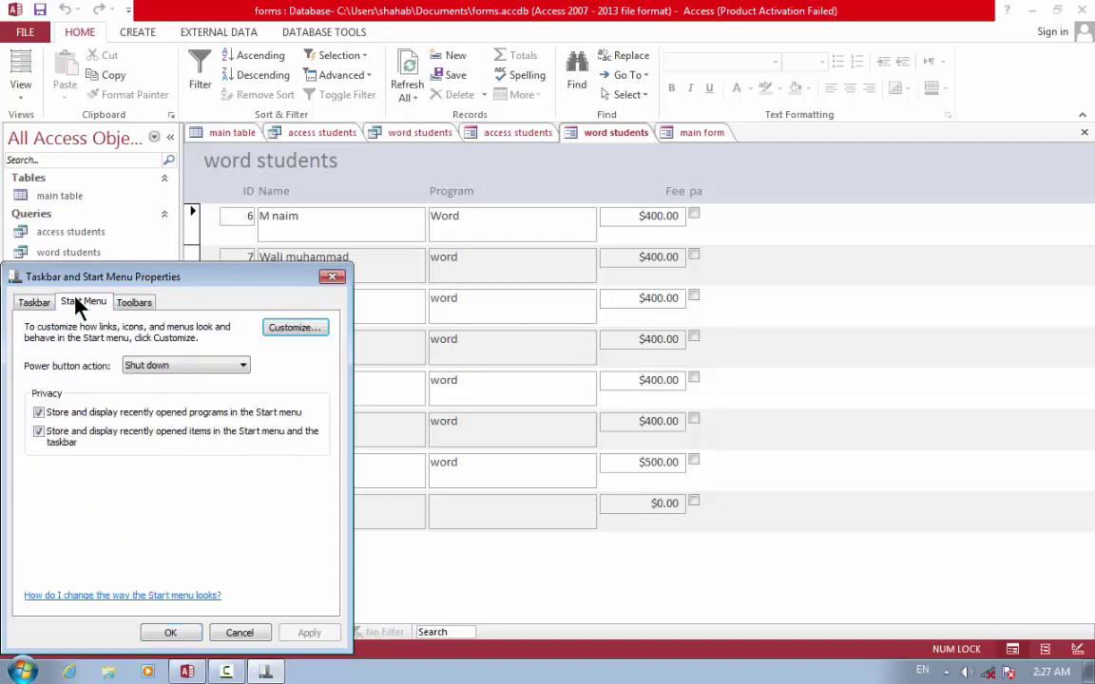
pyautogui.click(120, 304)
pyautogui.click(36, 303)
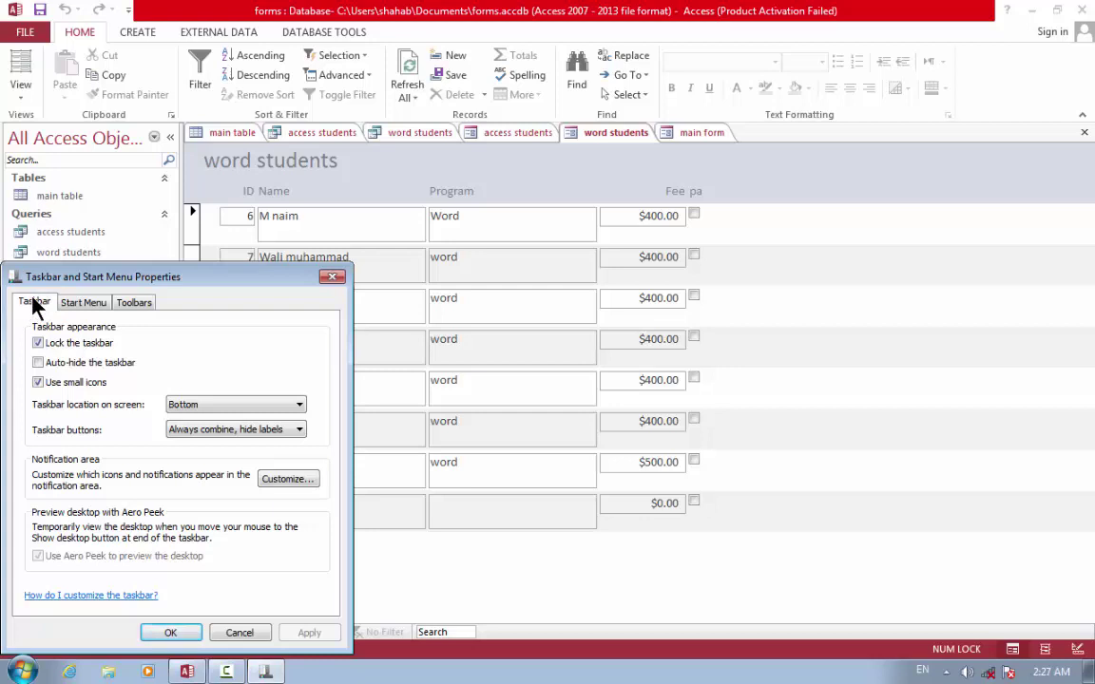
pyautogui.click(82, 303)
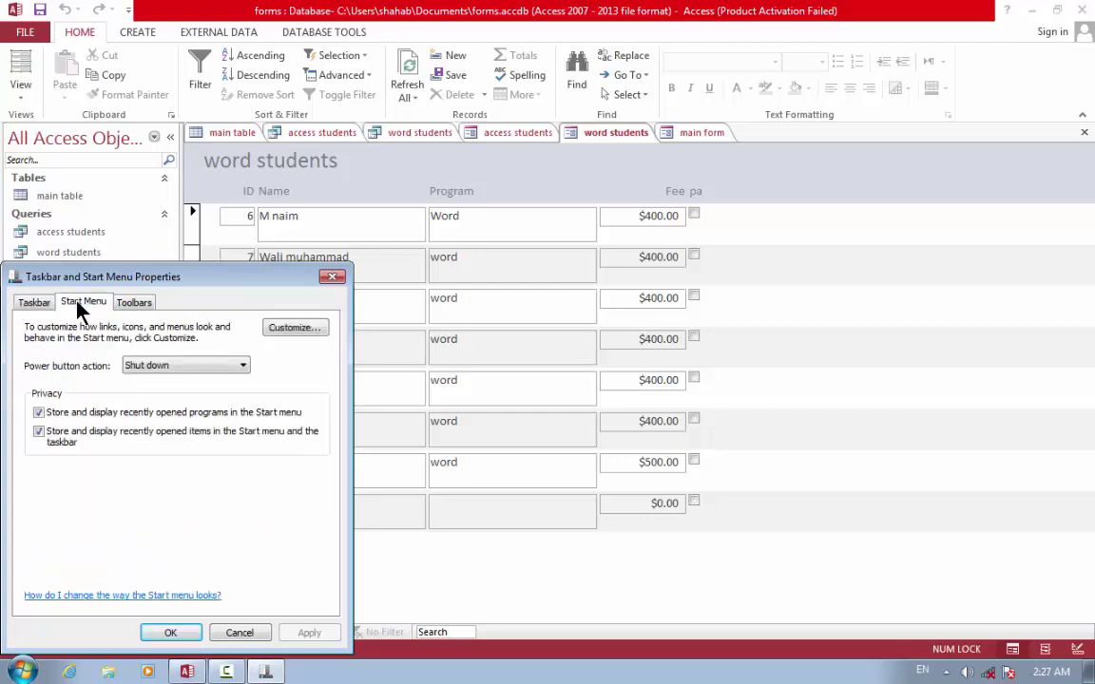
pyautogui.click(126, 301)
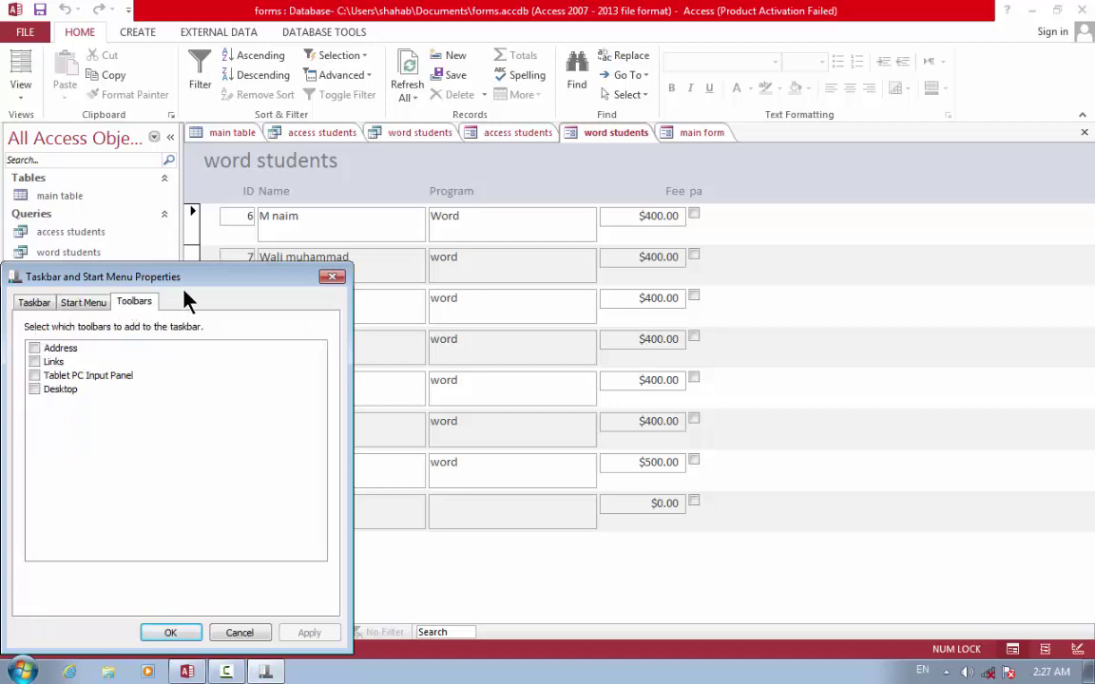
pyautogui.moveTo(195, 275); pyautogui.dragTo(514, 85)
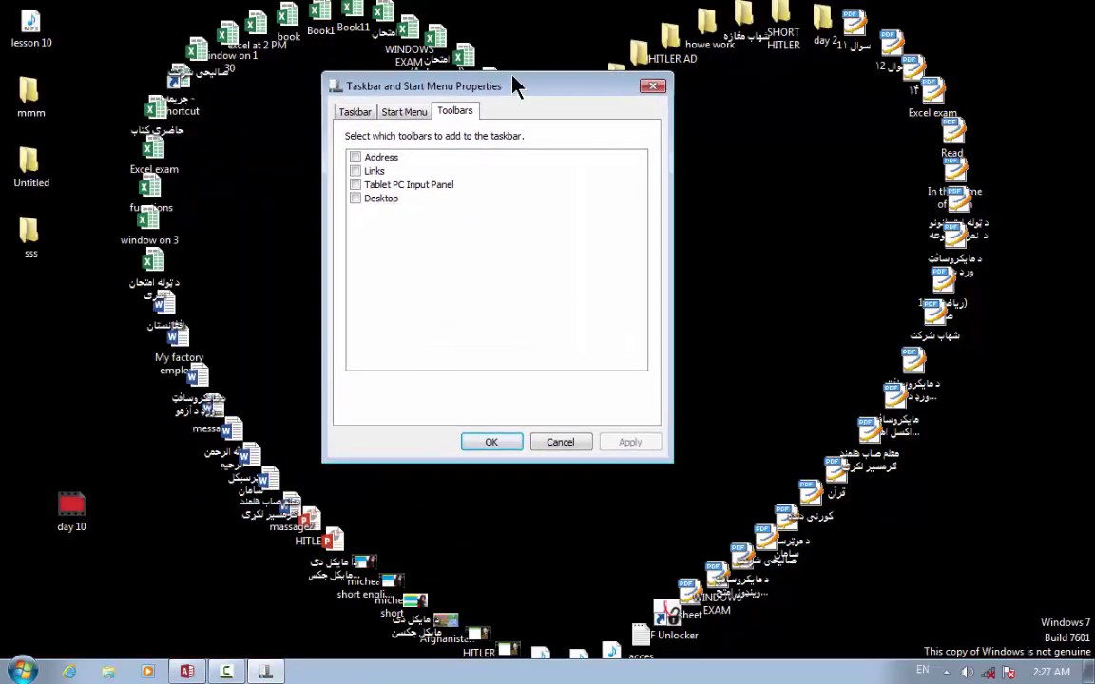
pyautogui.click(404, 112)
pyautogui.click(354, 112)
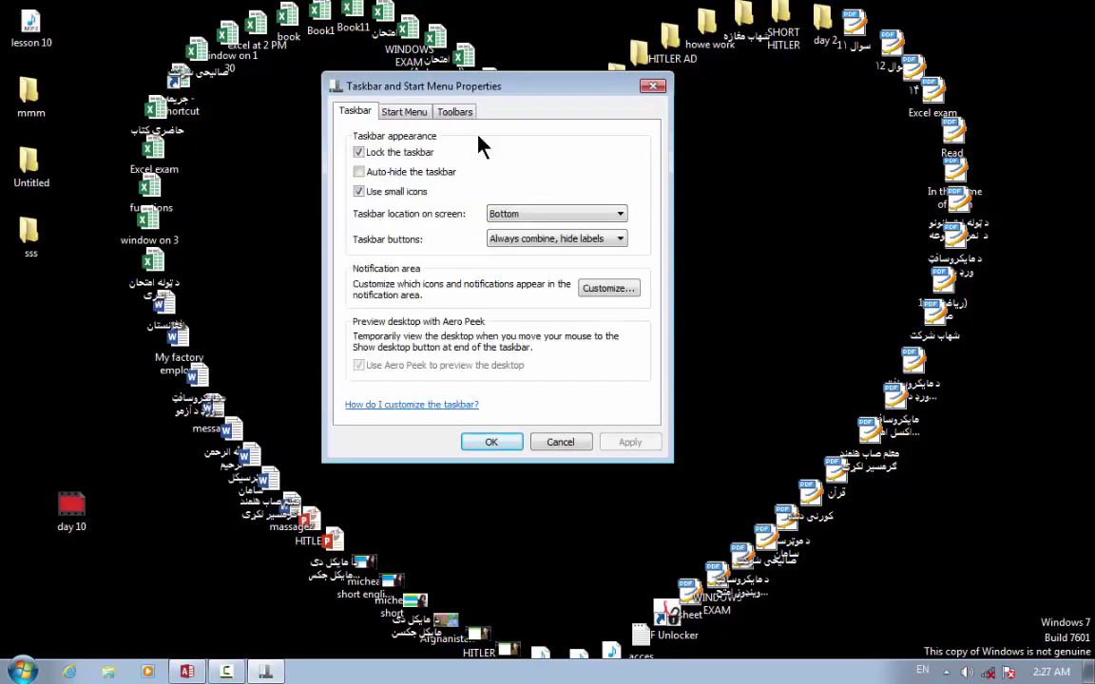
pyautogui.click(565, 446)
pyautogui.click(187, 672)
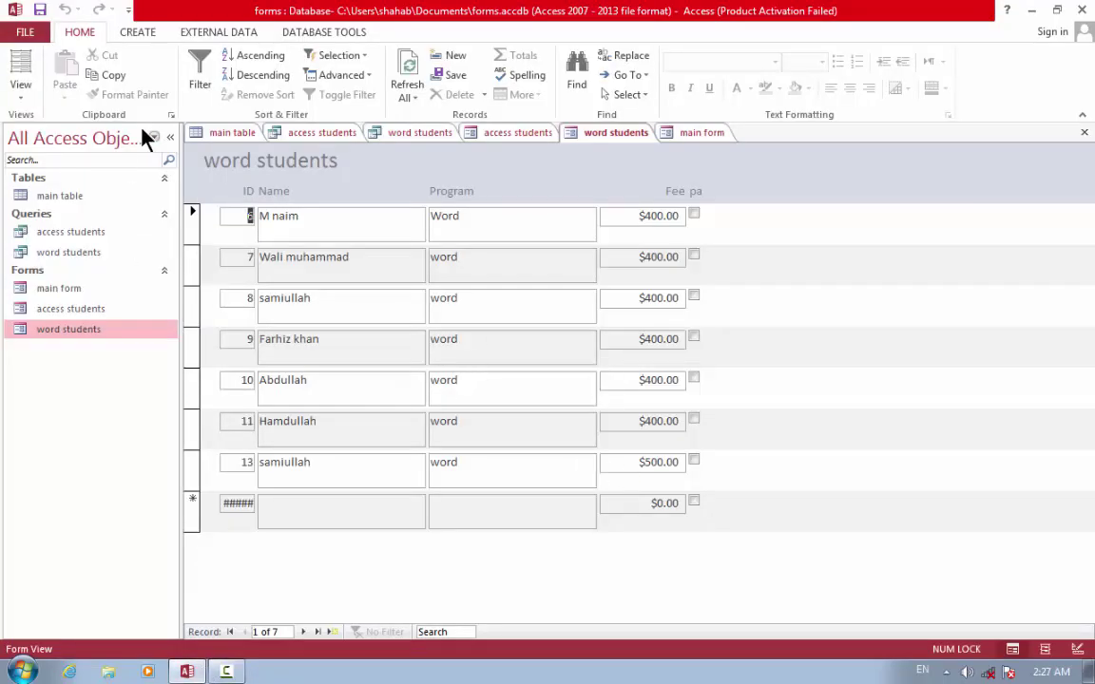
# Create a new form in Design view and draw a tab control about 6.04 by 5.08 inches filling the Detail section.
pyautogui.click(139, 31)
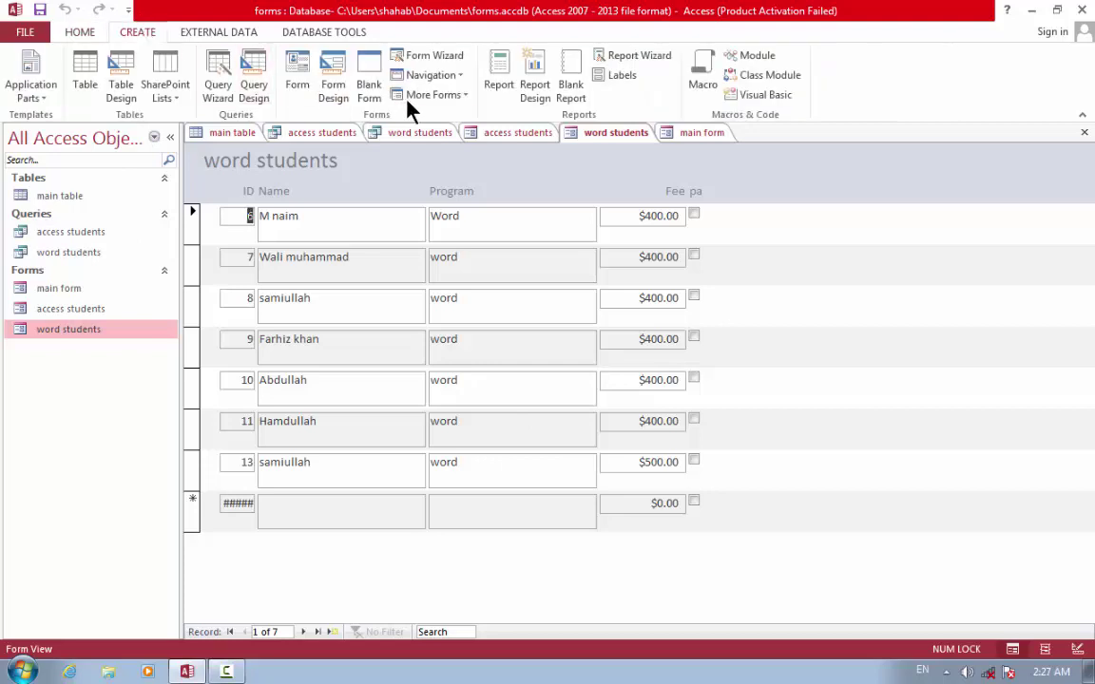
pyautogui.click(344, 85)
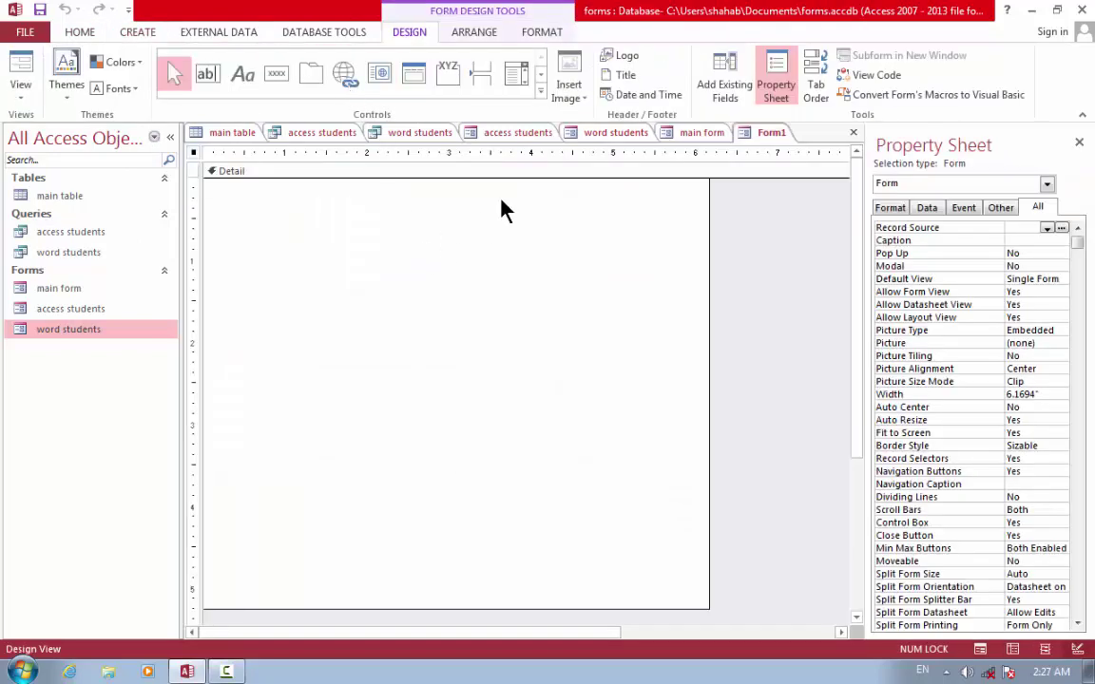
pyautogui.click(321, 84)
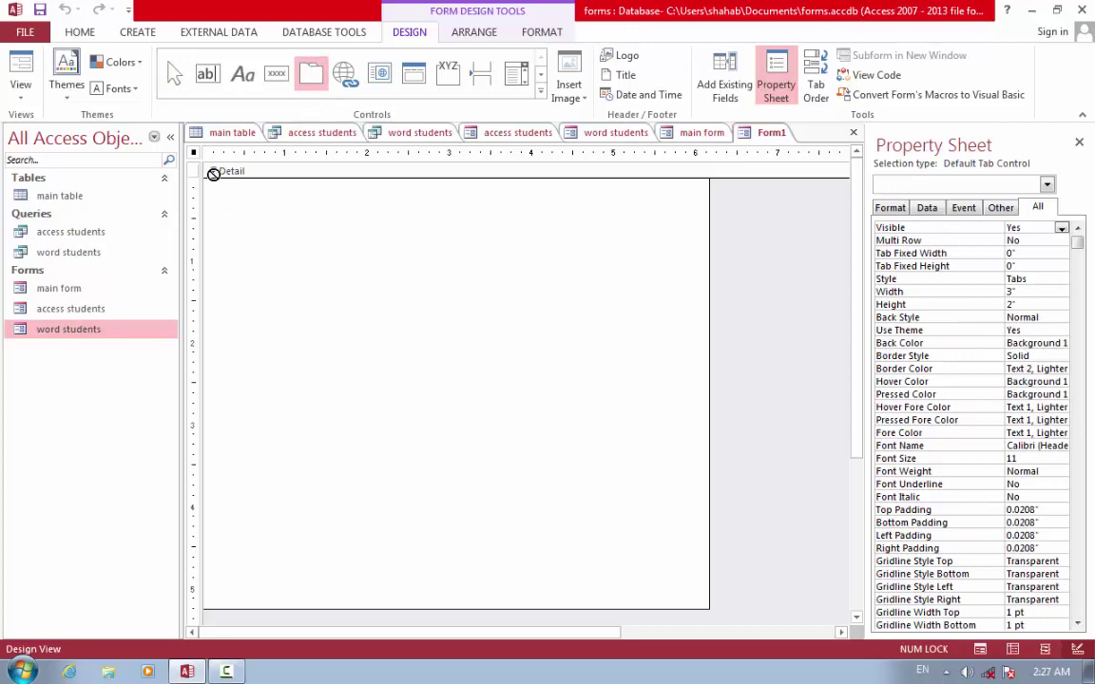
pyautogui.moveTo(211, 183); pyautogui.dragTo(707, 602)
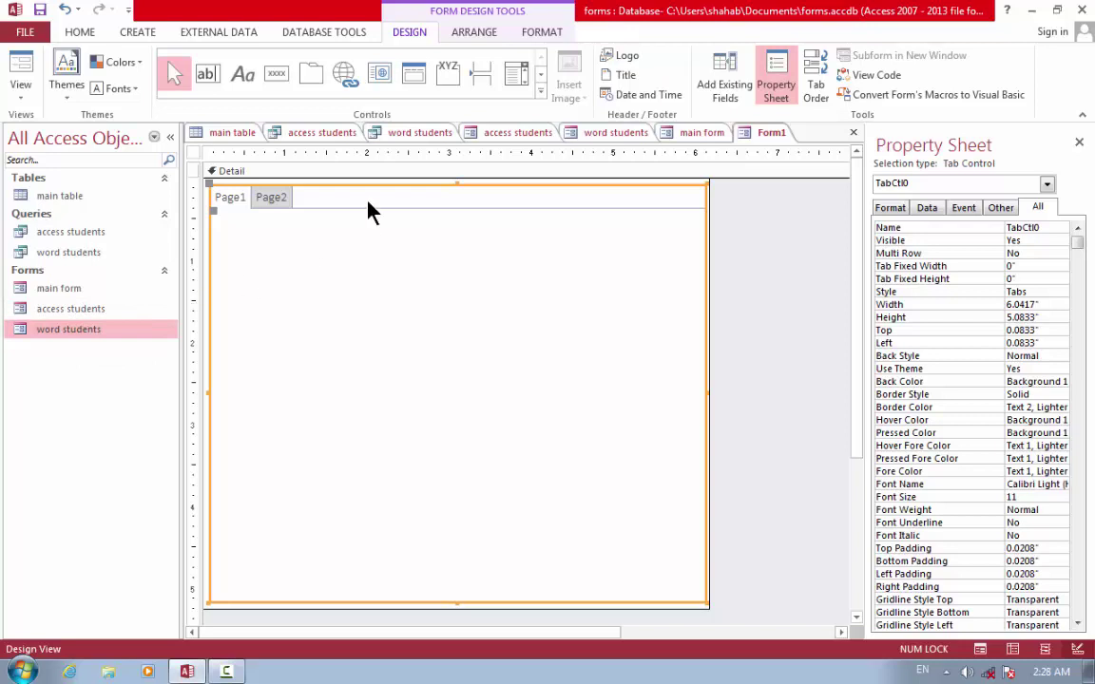
# Rename the tab control's first page as "word students".
pyautogui.click(239, 204)
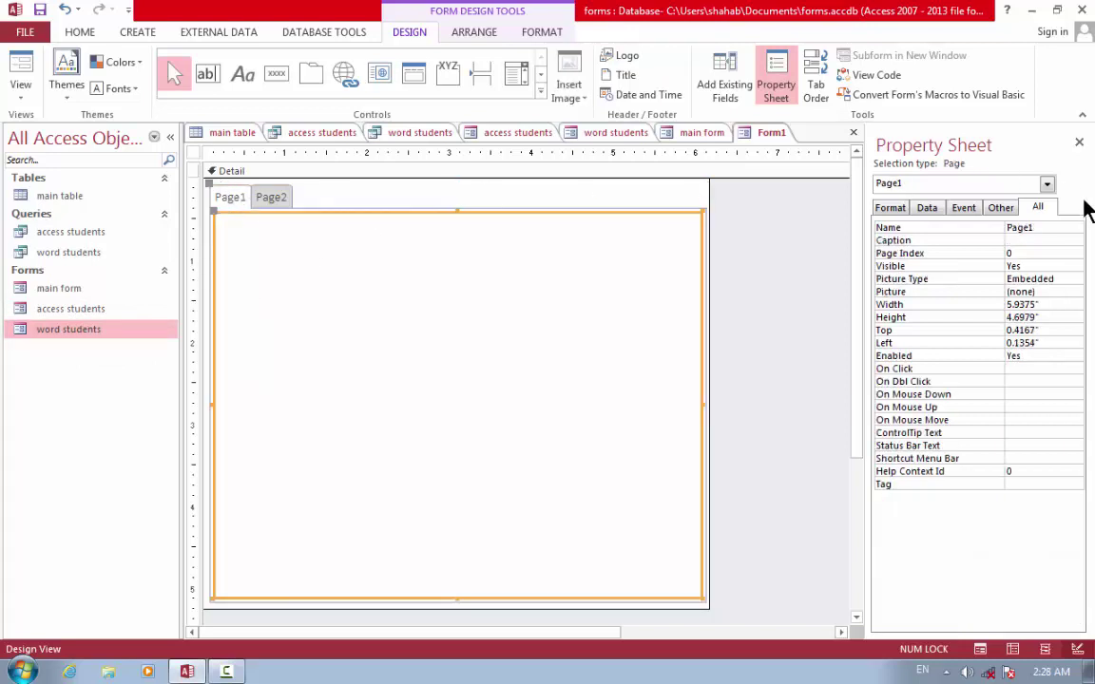
pyautogui.click(1041, 227)
pyautogui.press('BackSpace')
pyautogui.press('BackSpace')
pyautogui.press('BackSpace')
pyautogui.press('BackSpace')
pyautogui.press('BackSpace')
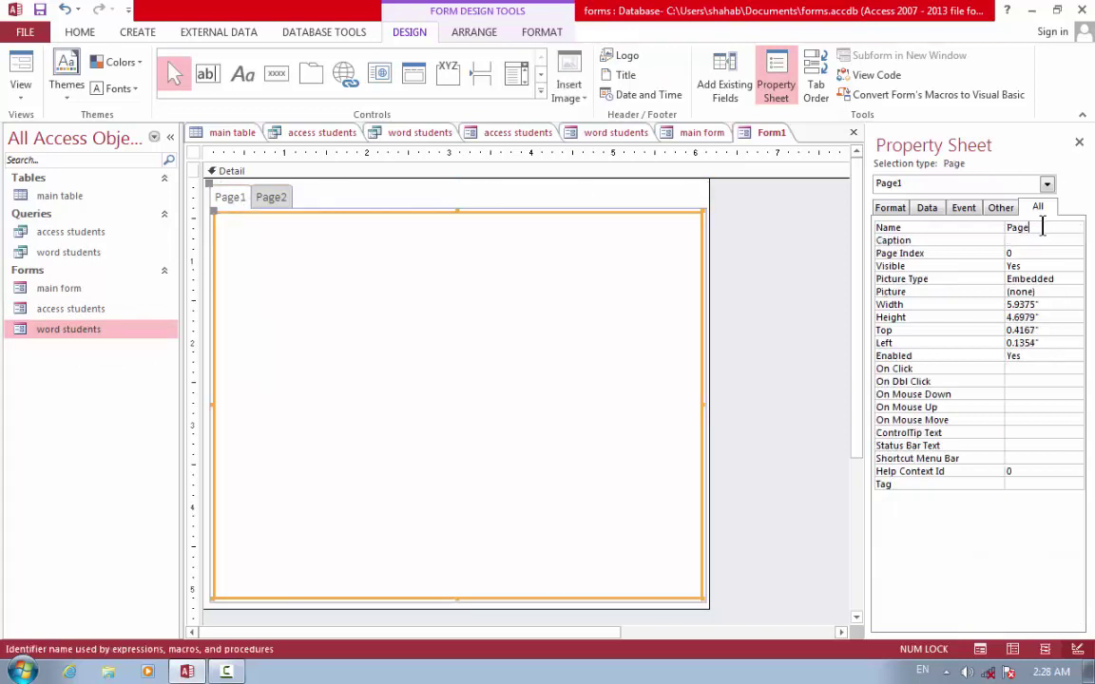
pyautogui.write('word students')
pyautogui.click(535, 261)
# Rename the tab control's second page as "Access students".
pyautogui.click(326, 203)
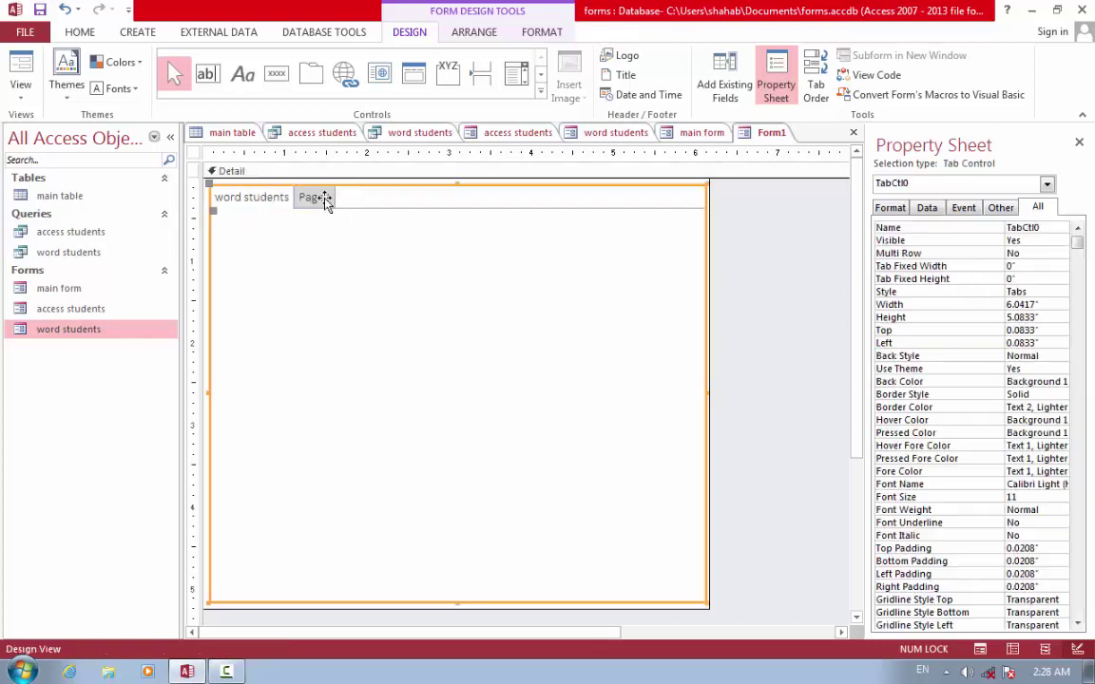
pyautogui.click(326, 202)
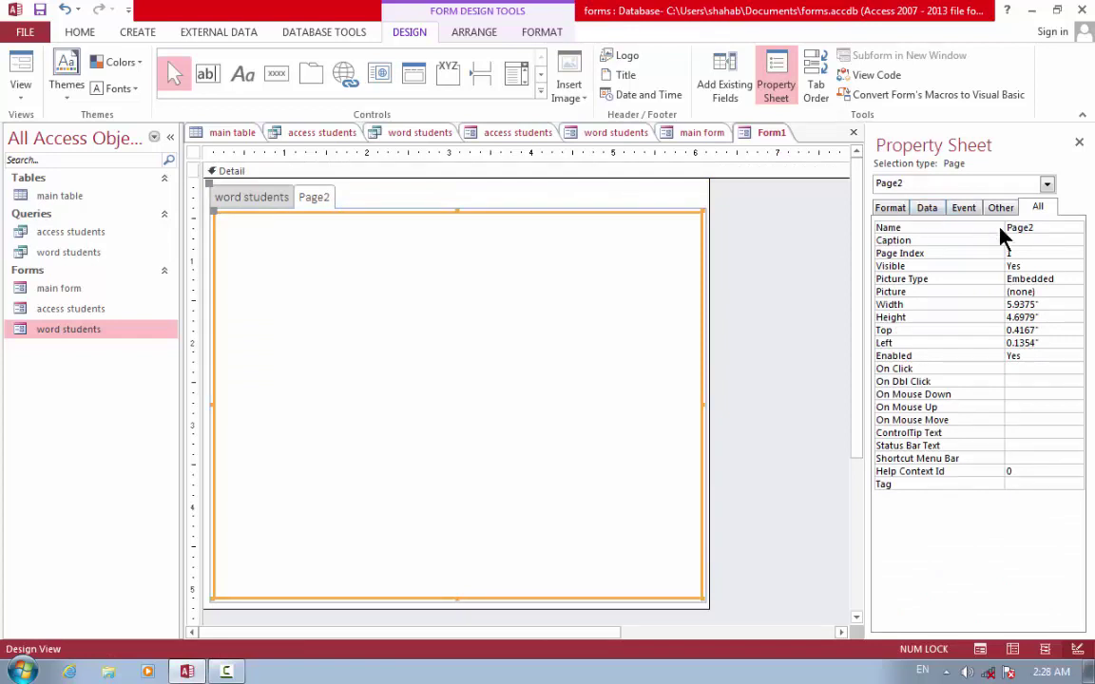
pyautogui.click(1042, 228)
pyautogui.press('BackSpace')
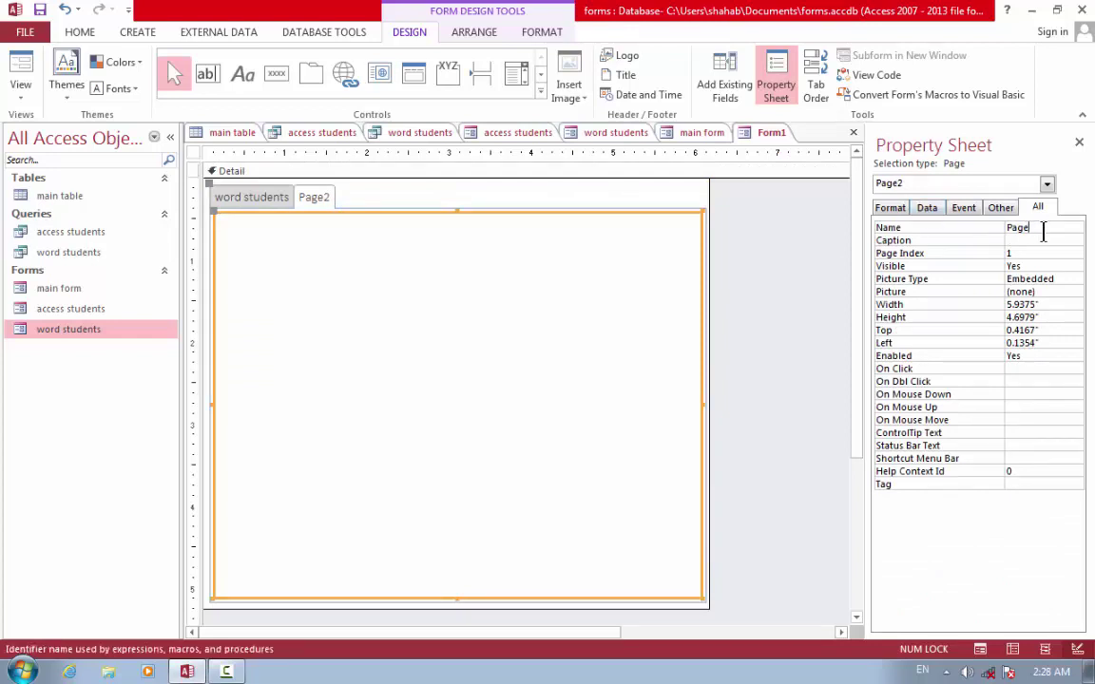
pyautogui.press('BackSpace')
pyautogui.press('BackSpace')
pyautogui.press('BackSpace')
pyautogui.press('BackSpace')
pyautogui.write('Access students')
pyautogui.click(485, 334)
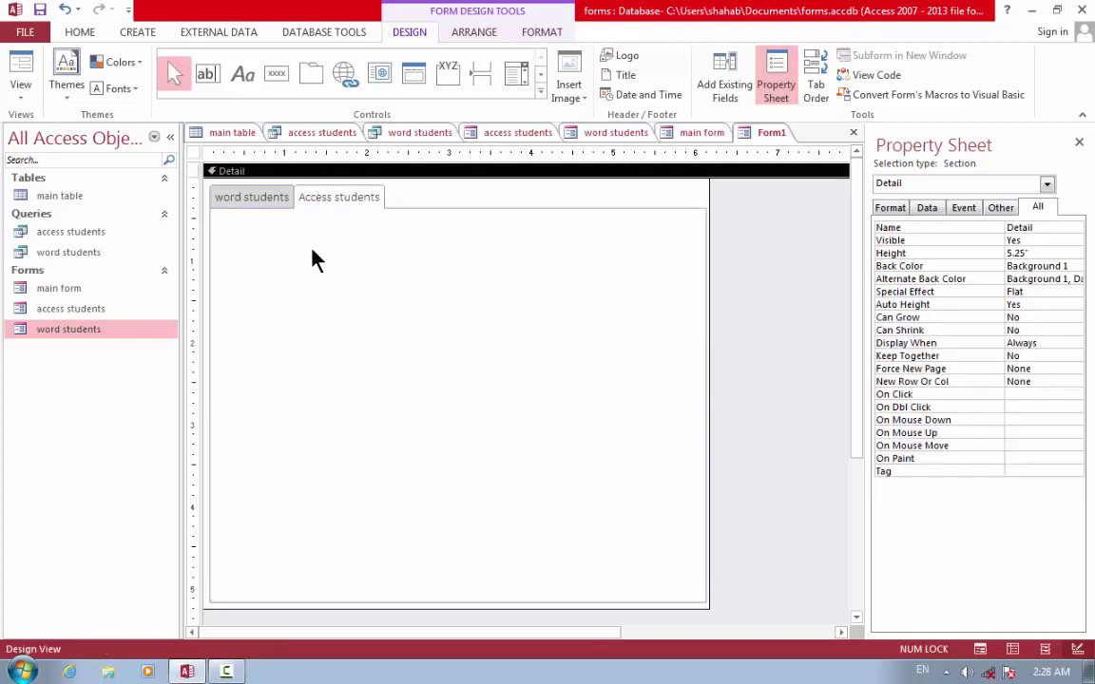
# Insert a third page into the tab control and delete that page.
pyautogui.click(252, 195)
pyautogui.click(252, 196)
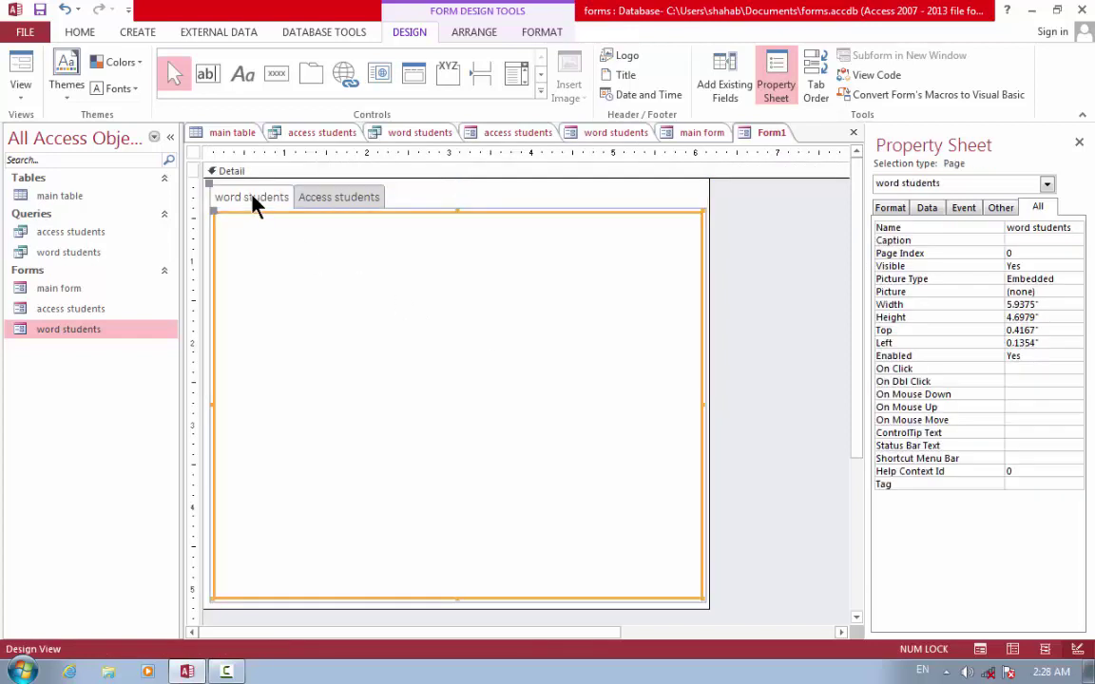
pyautogui.rightClick(407, 196)
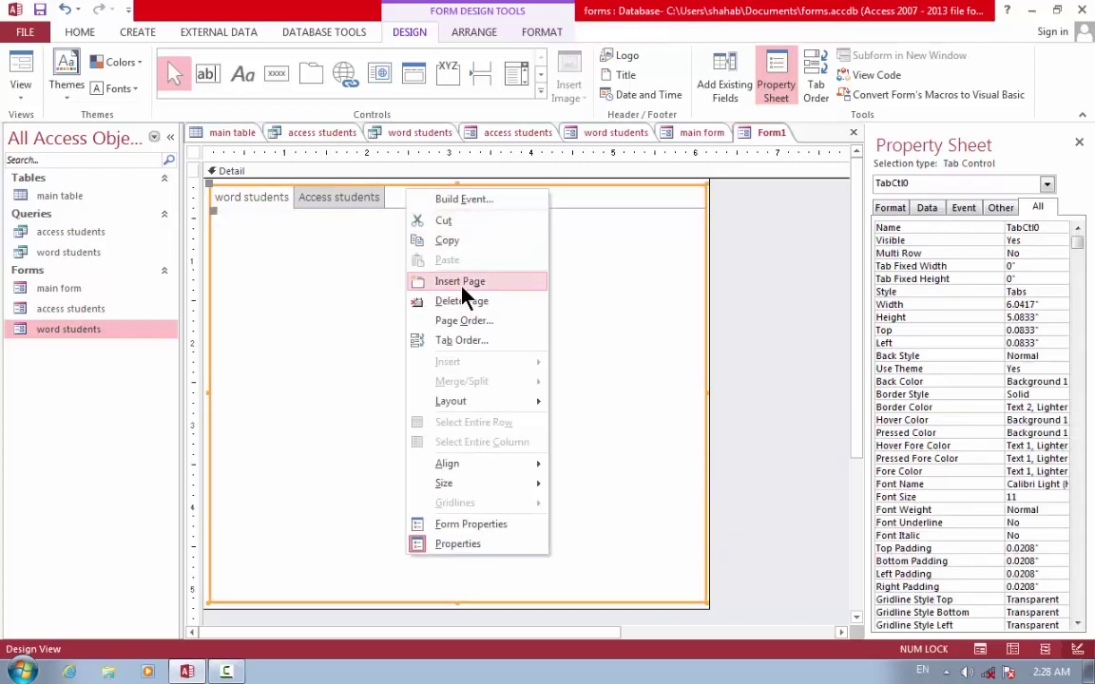
pyautogui.click(462, 285)
pyautogui.rightClick(399, 211)
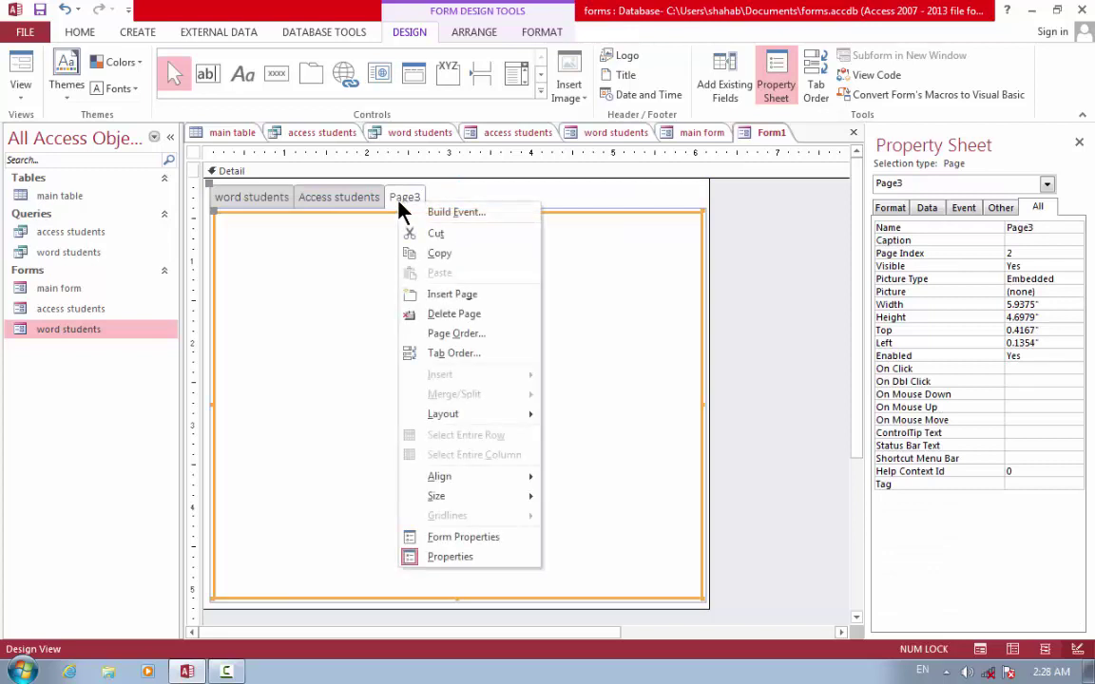
pyautogui.click(459, 314)
# Draw a subform about 5.88 by 4.63 inches on the word students page, using the existing word students form as its source.
pyautogui.click(256, 209)
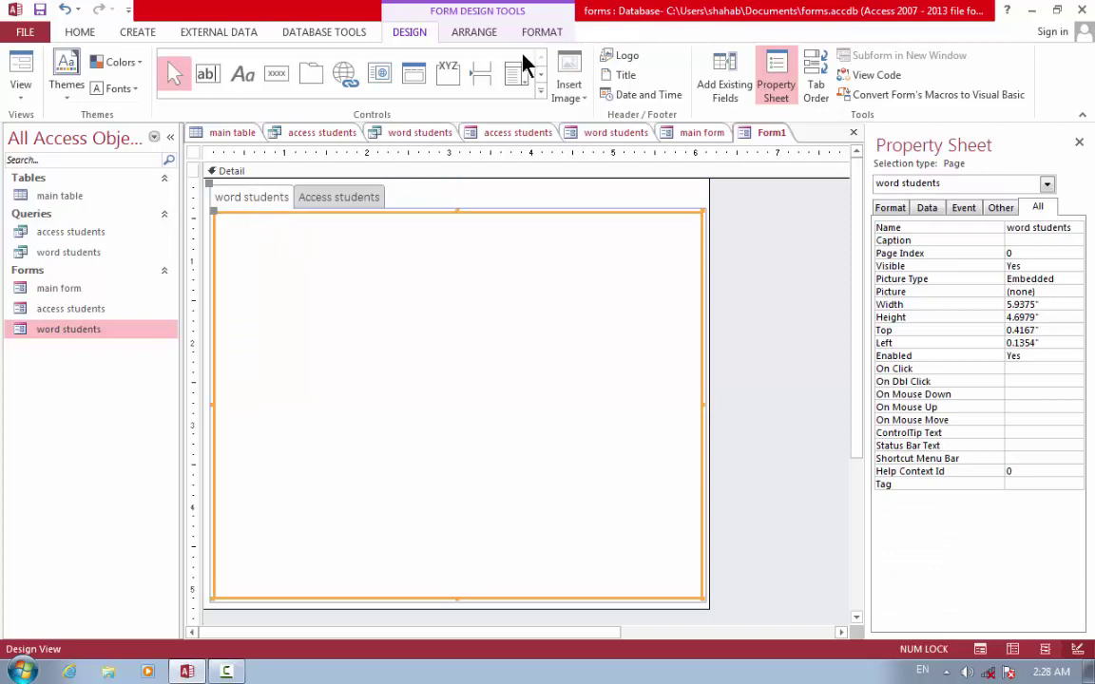
pyautogui.click(540, 90)
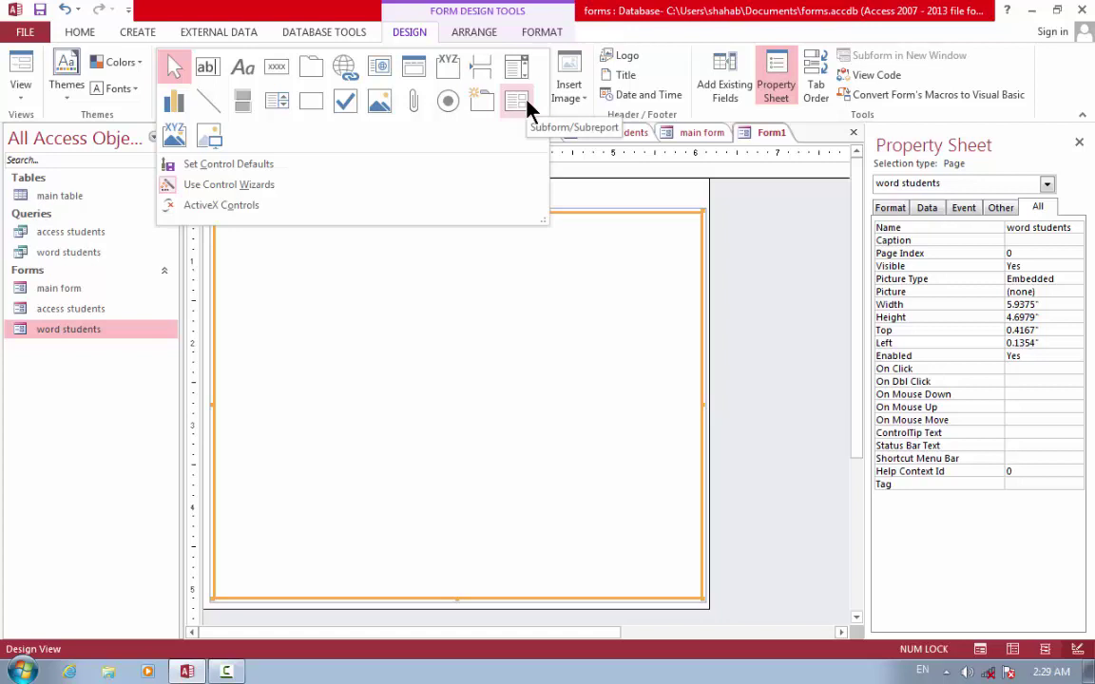
pyautogui.click(527, 108)
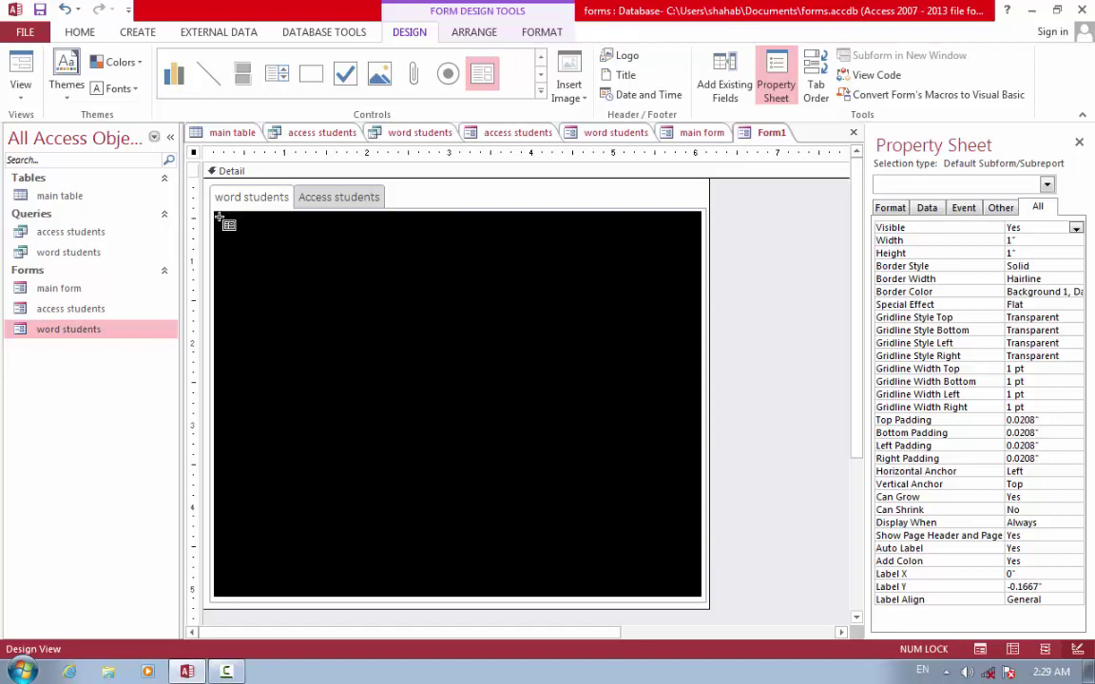
pyautogui.moveTo(220, 219); pyautogui.dragTo(701, 599)
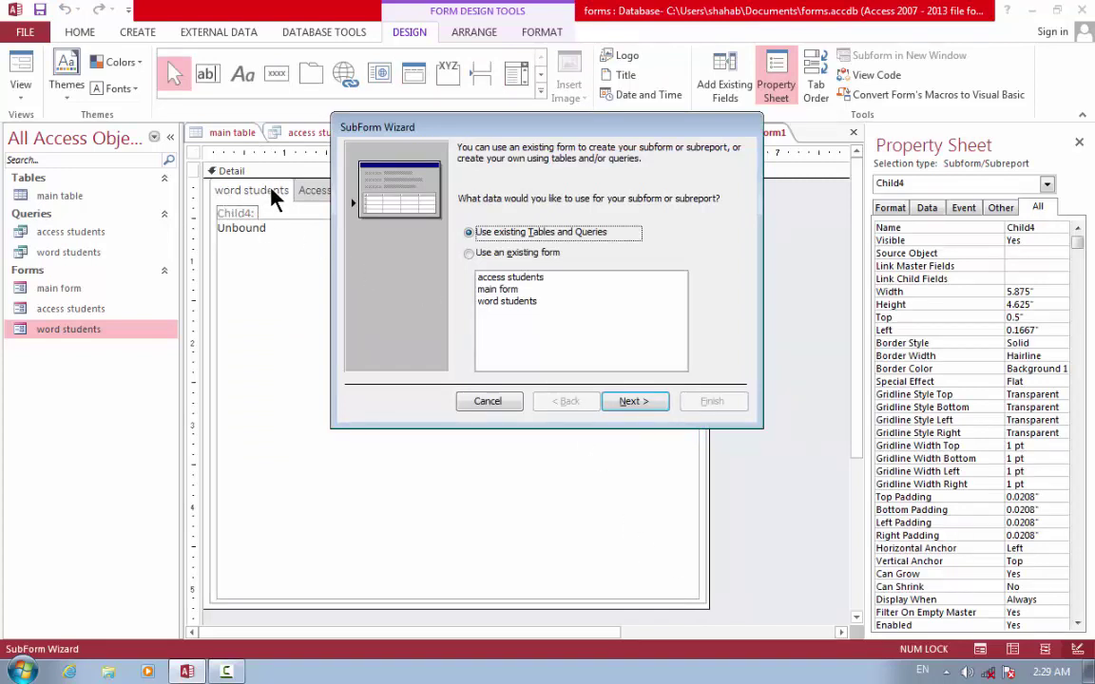
pyautogui.click(493, 302)
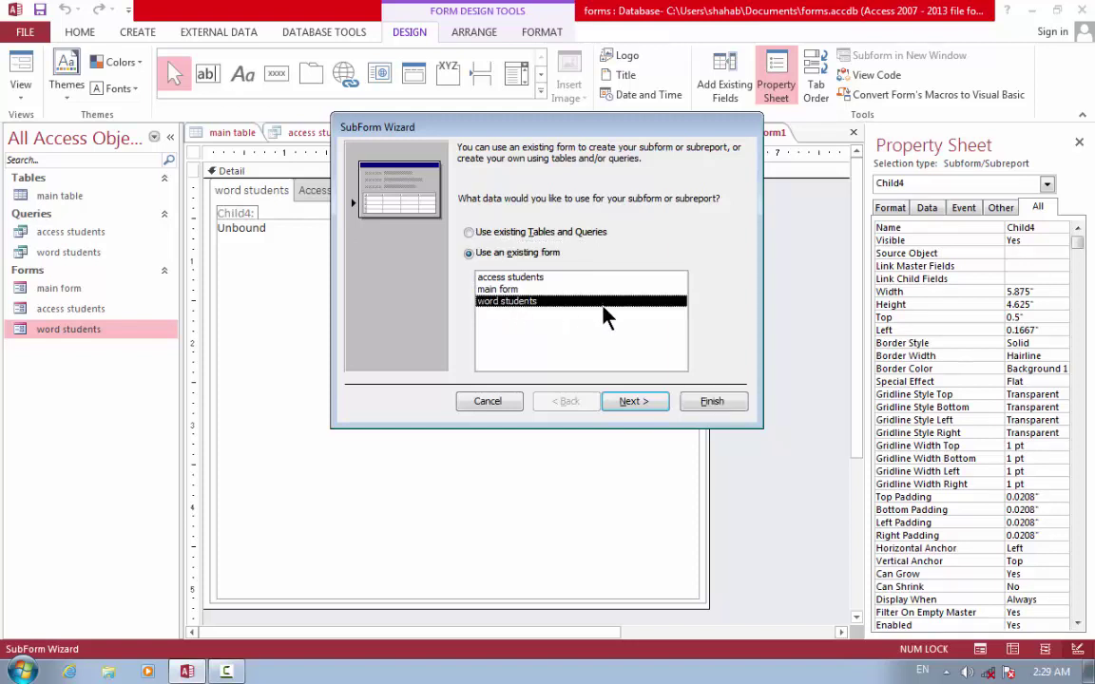
pyautogui.click(633, 402)
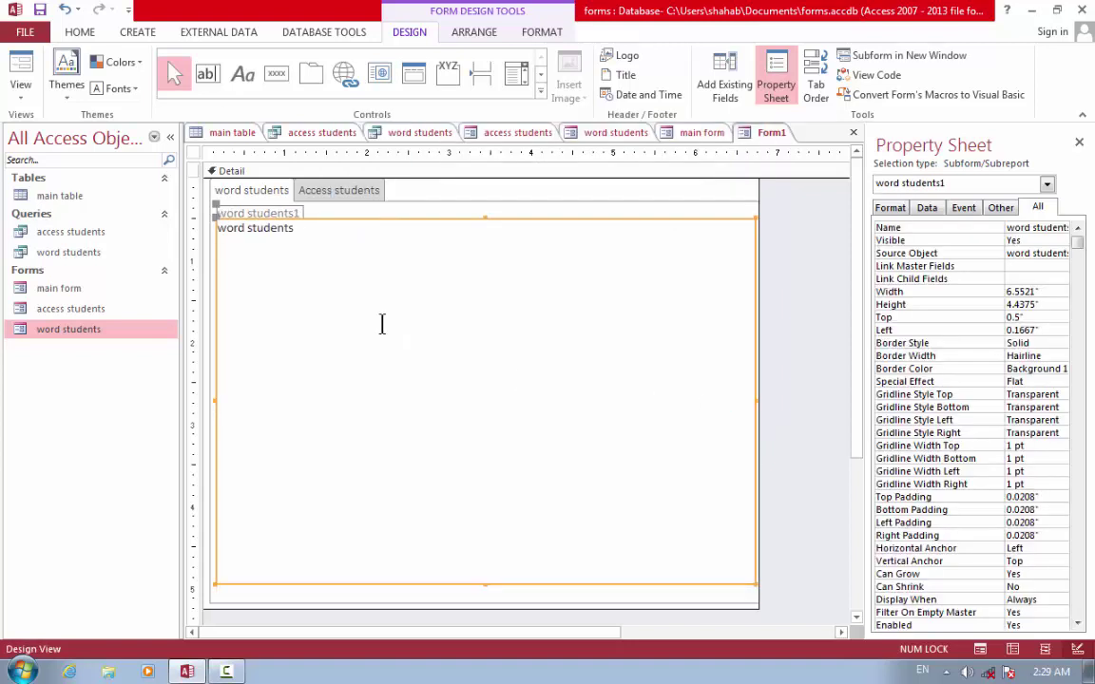
# Draw a subform about 6.46 by 4.71 inches on the Access students page, using the existing access students form as its source.
pyautogui.click(331, 190)
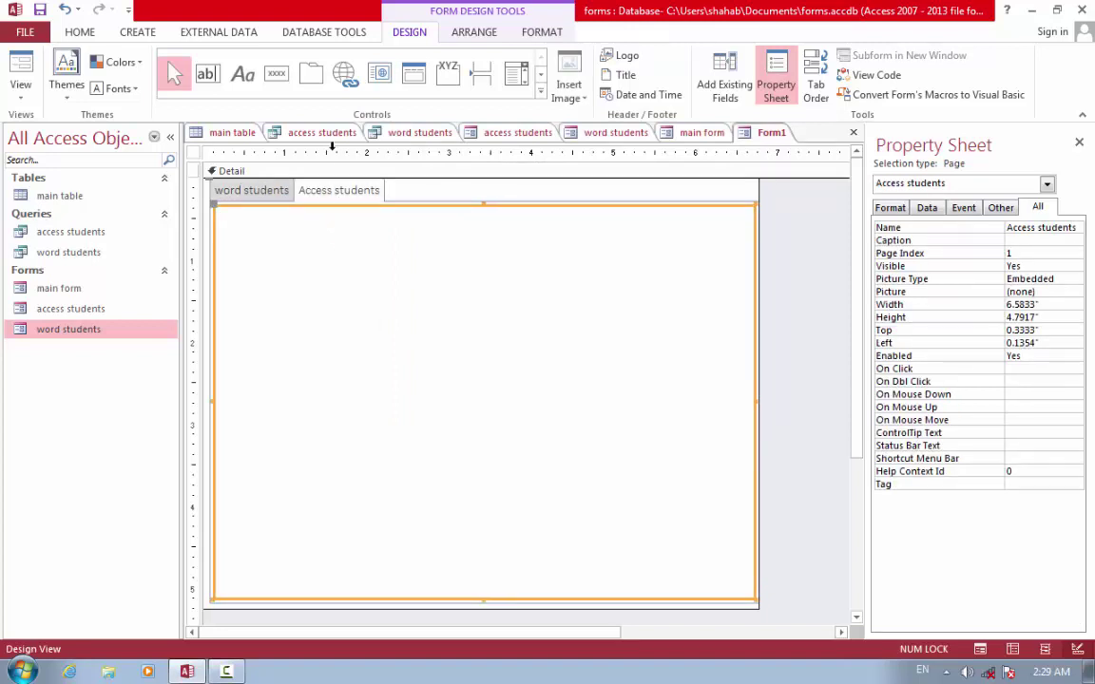
pyautogui.click(541, 94)
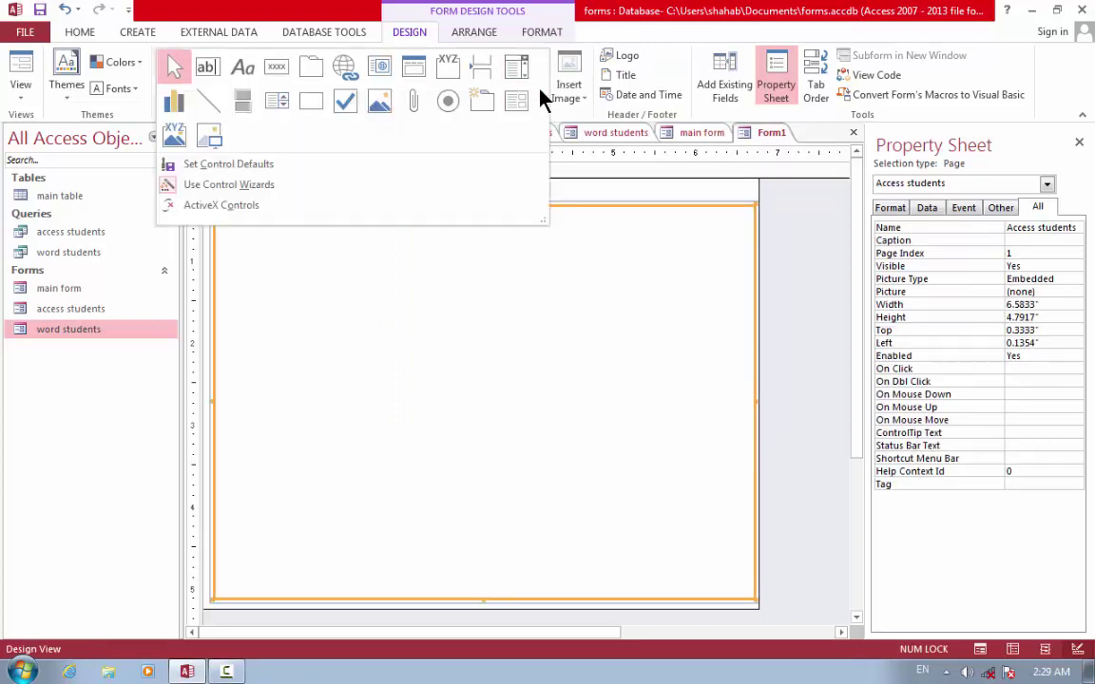
pyautogui.click(518, 105)
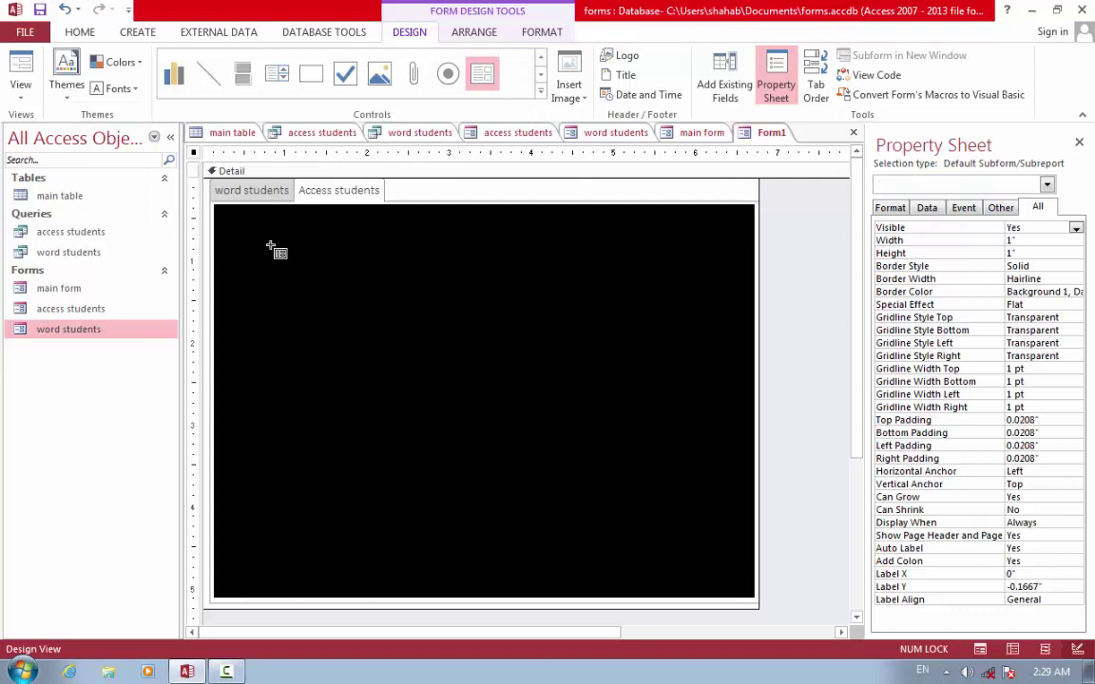
pyautogui.click(226, 215)
pyautogui.moveTo(608, 435); pyautogui.dragTo(760, 603)
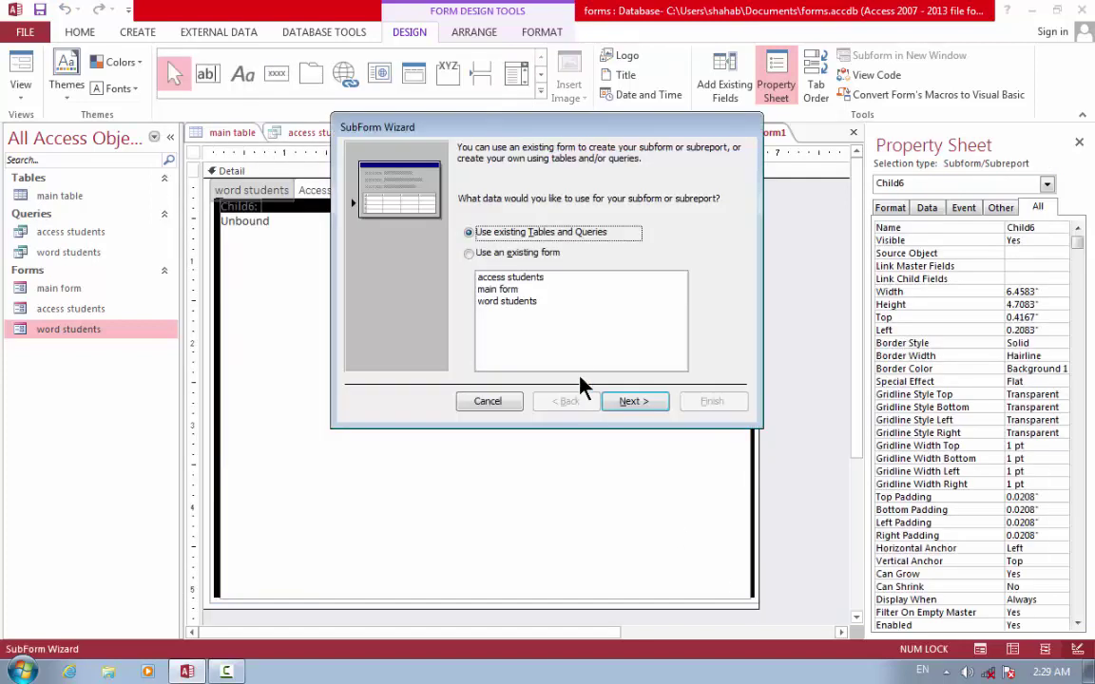
pyautogui.click(496, 279)
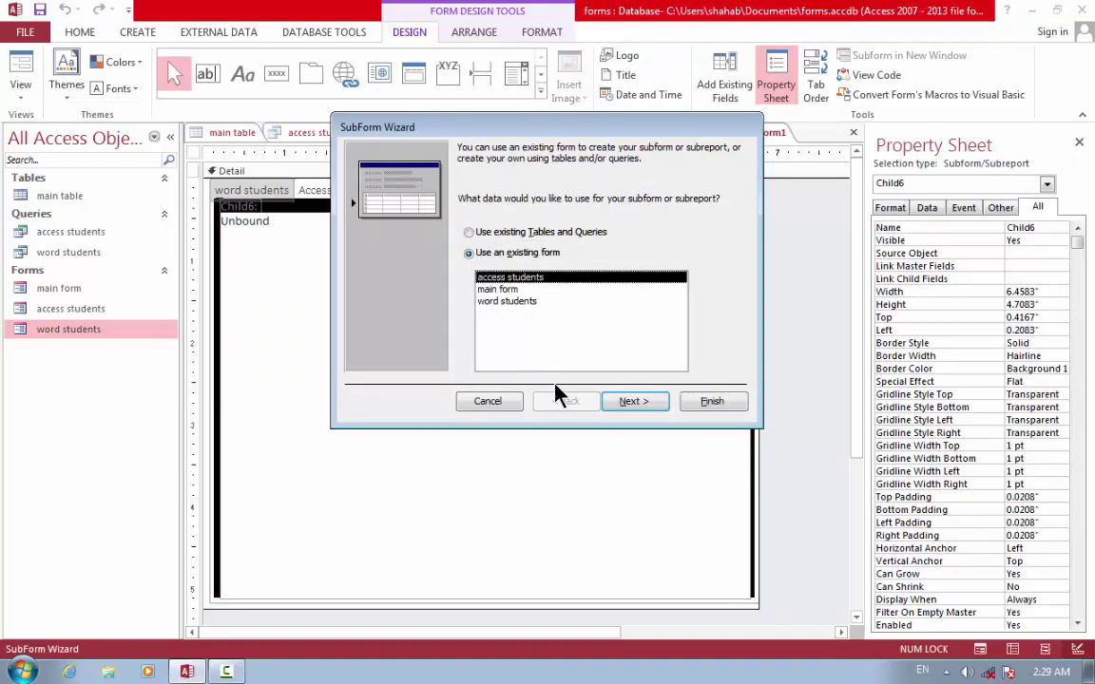
pyautogui.click(637, 403)
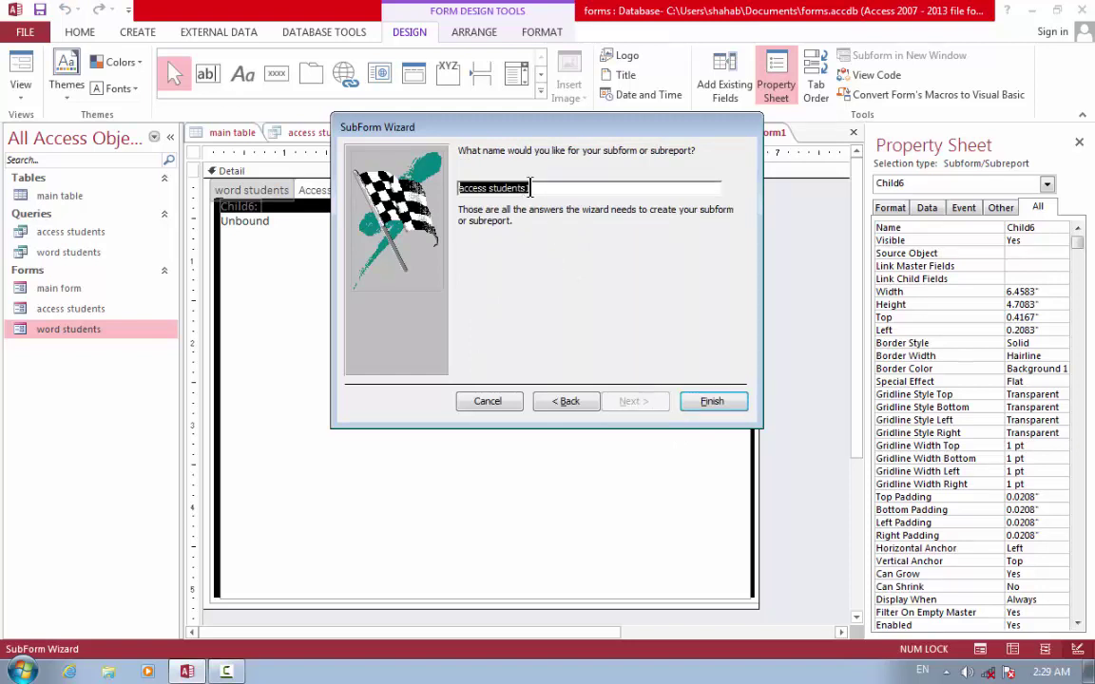
pyautogui.click(718, 407)
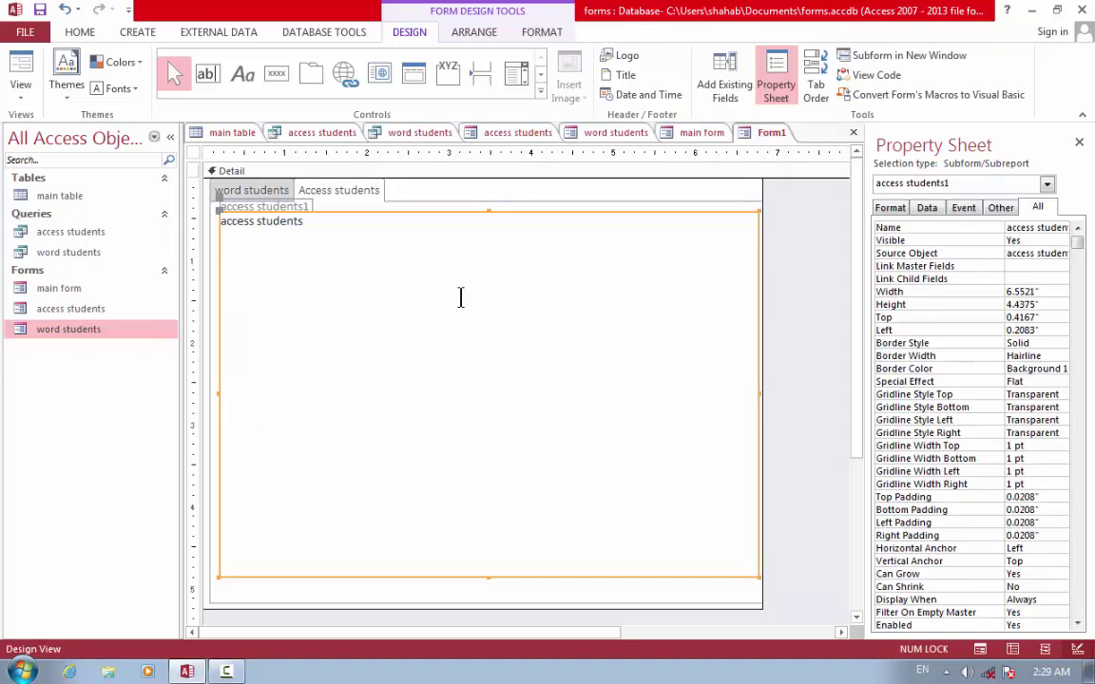
# Close the tabbed form and save it as "all student in a tub control".
pyautogui.hotkey('ctrl', 'w')
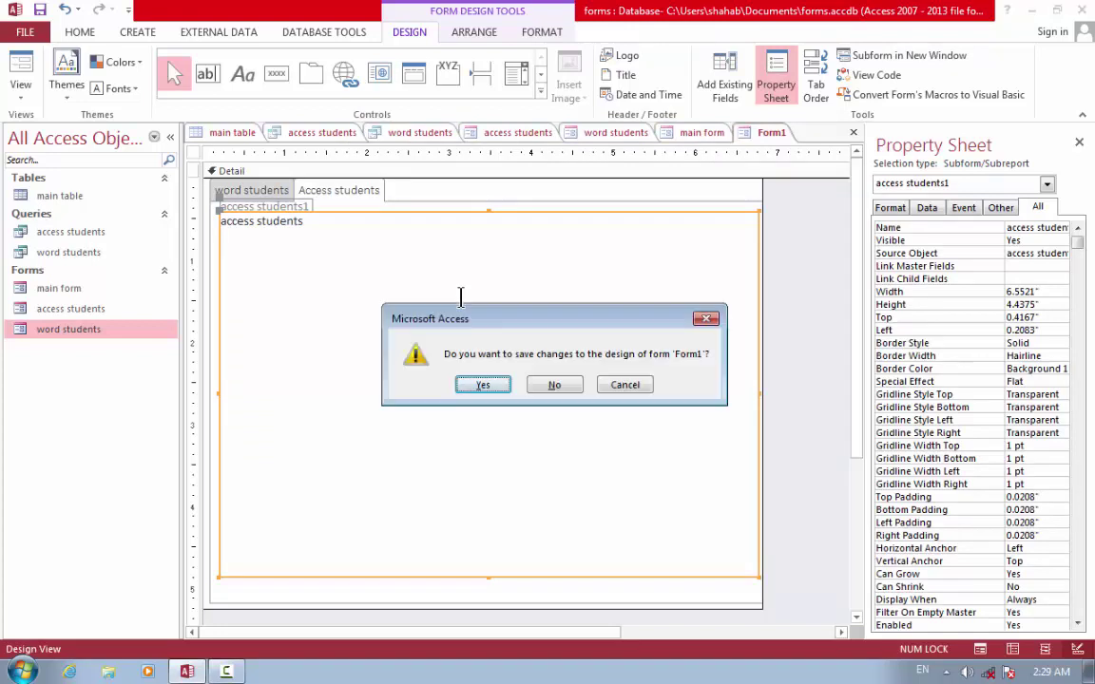
pyautogui.press('Return')
pyautogui.press('BackSpace')
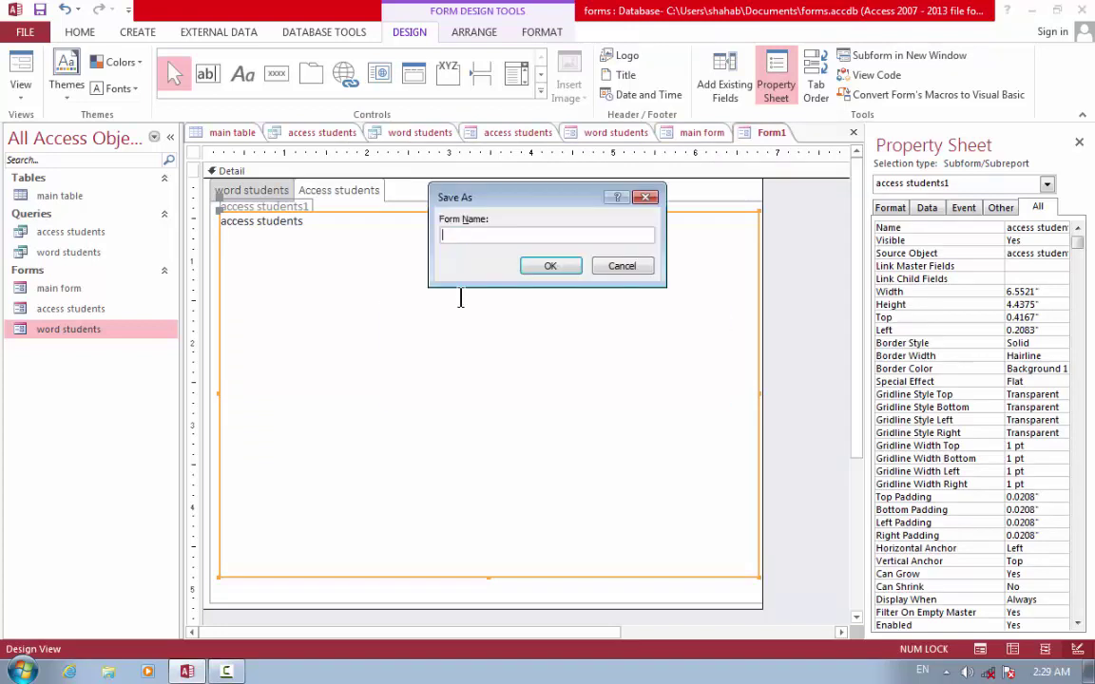
pyautogui.write('all student in a tub control')
pyautogui.click(550, 266)
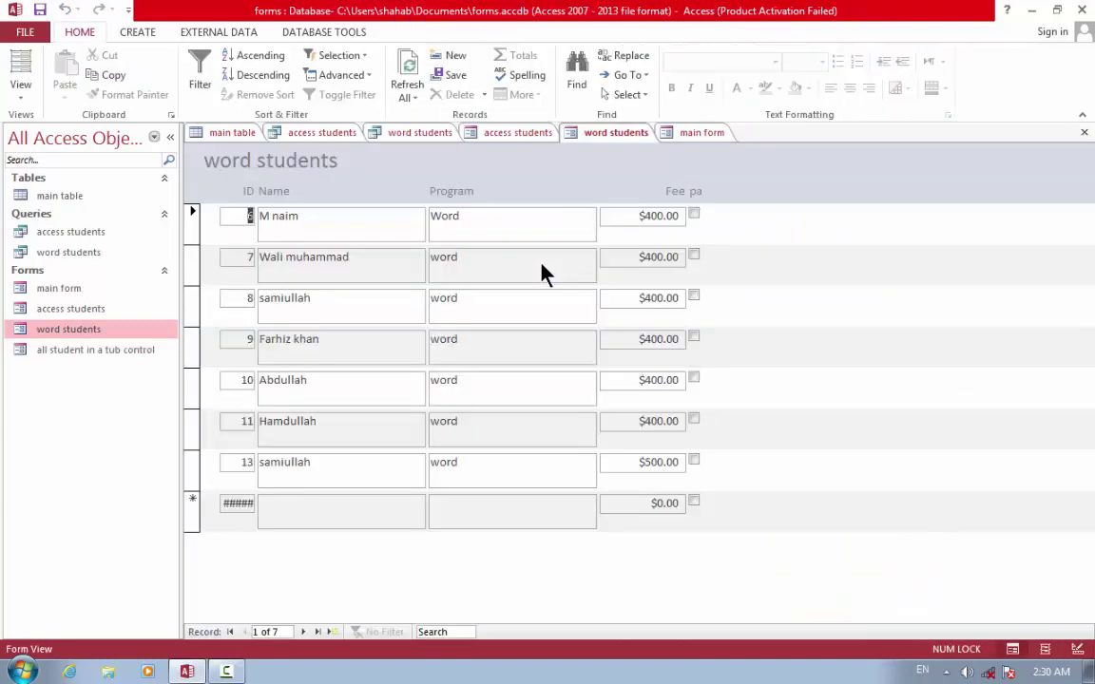
# Open the "all student in a tub control" form and add an Access students record with the student's name, program "access" and fee 500.
pyautogui.doubleClick(68, 359)
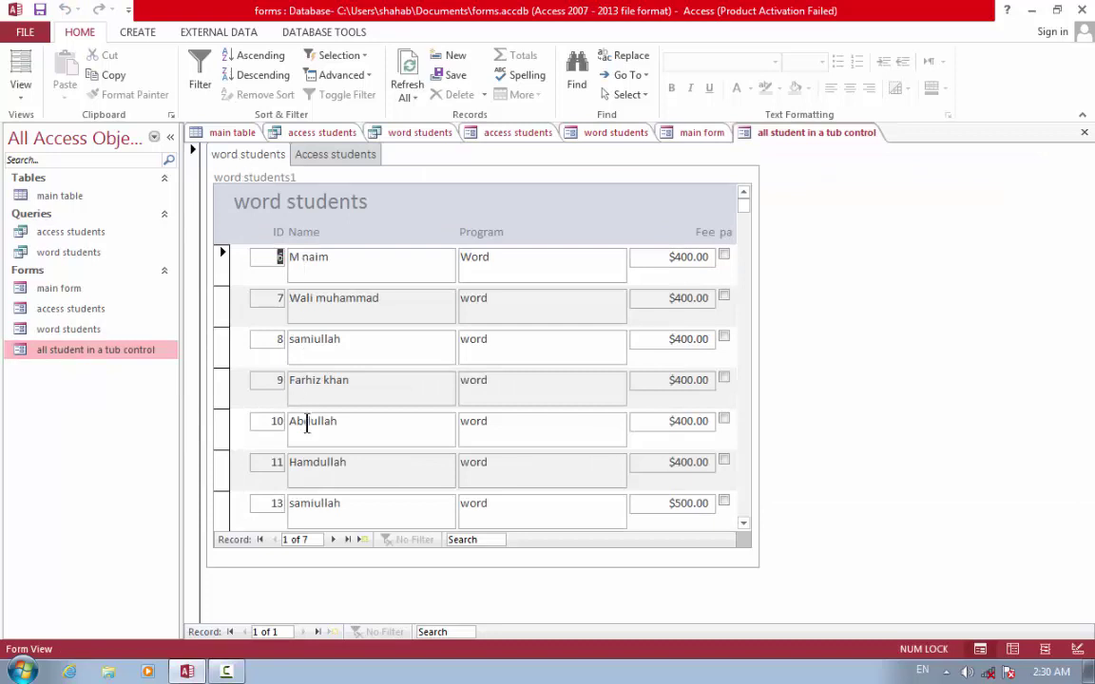
pyautogui.click(321, 154)
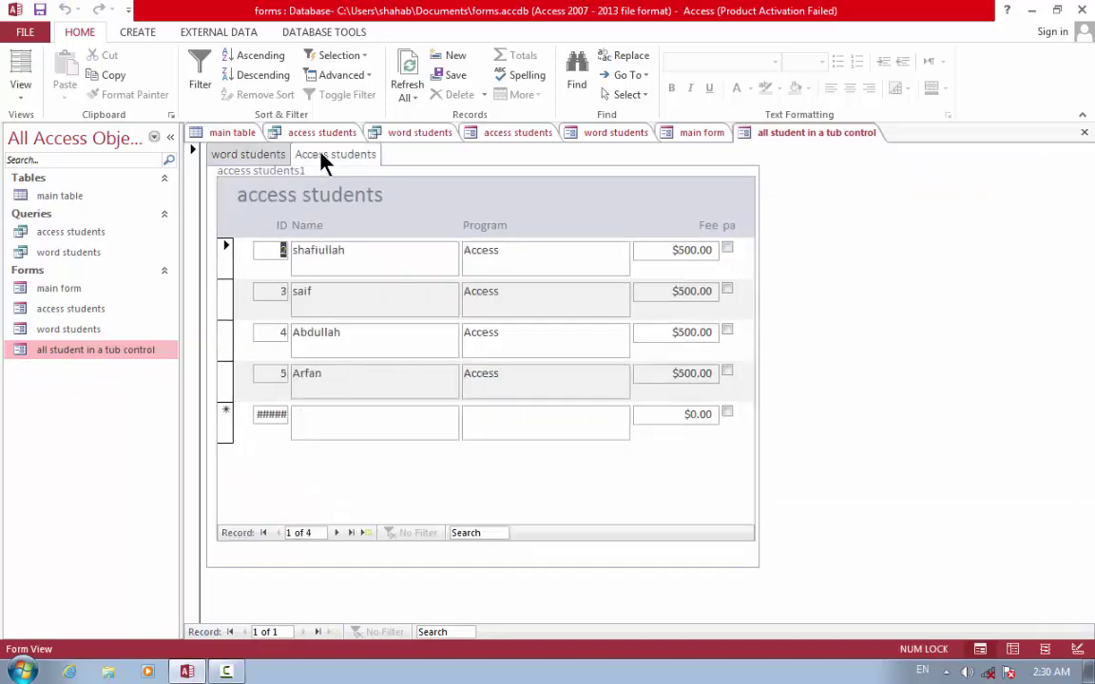
pyautogui.click(399, 423)
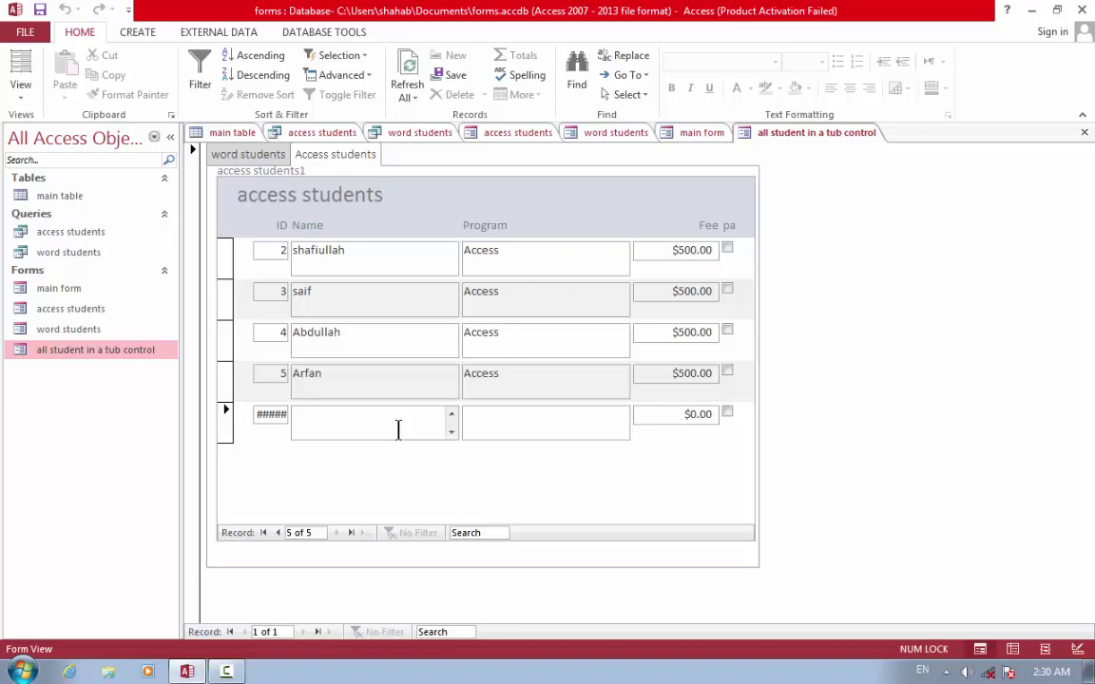
pyautogui.write('ahmad')
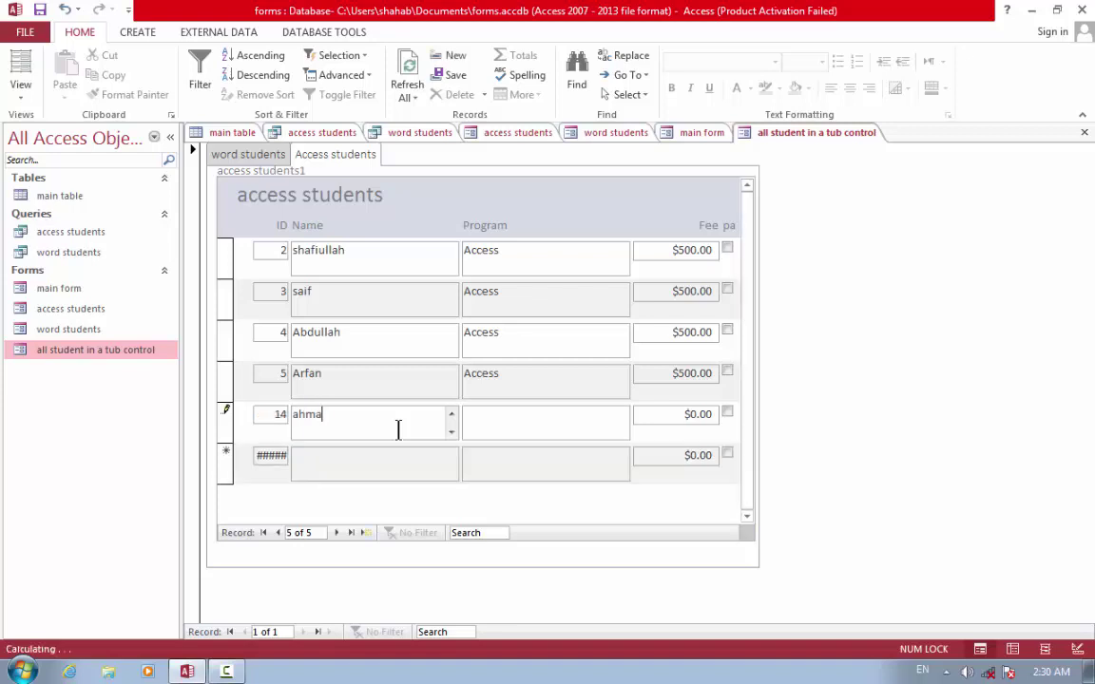
pyautogui.click(537, 425)
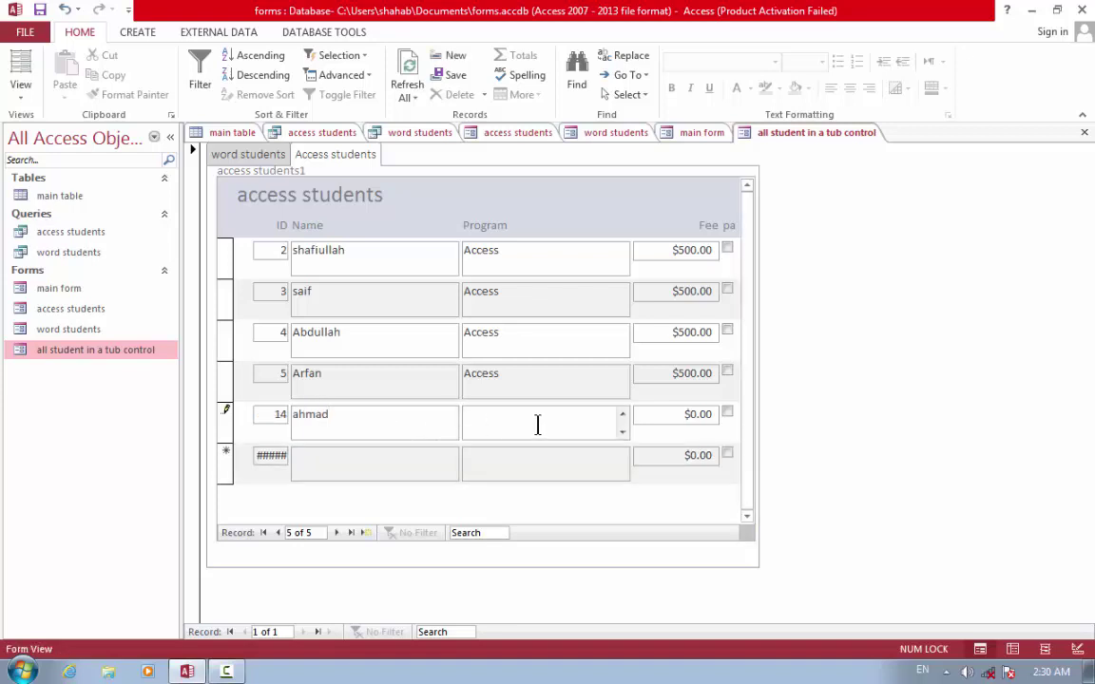
pyautogui.write('access')
pyautogui.click(693, 418)
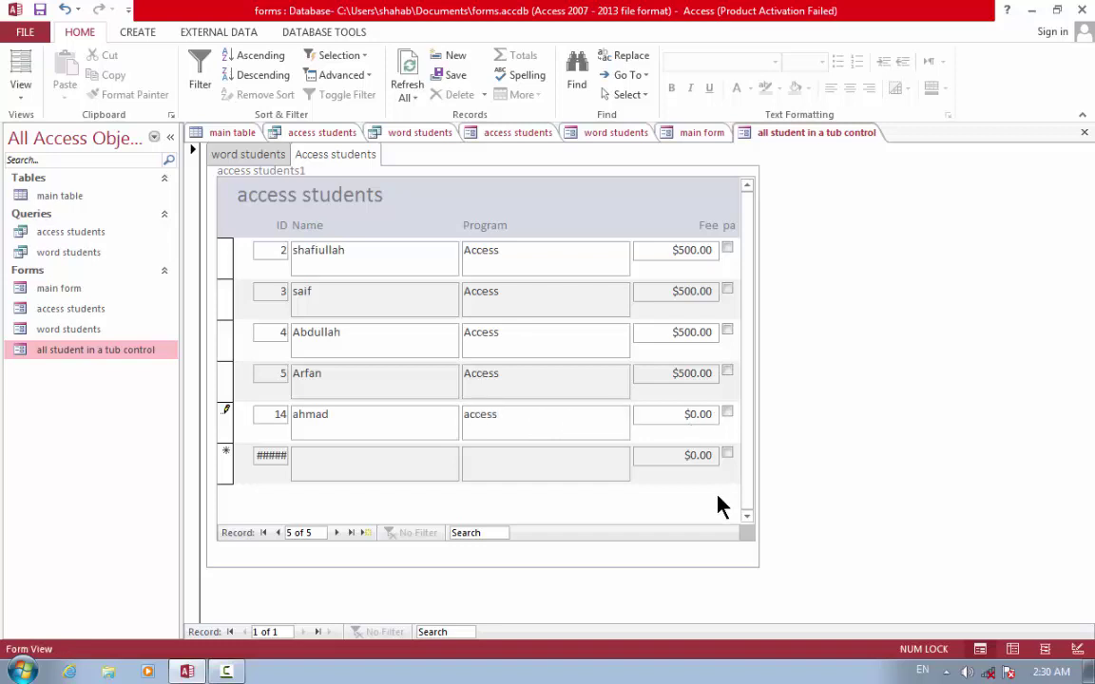
pyautogui.write('500')
pyautogui.click(429, 470)
pyautogui.click(258, 156)
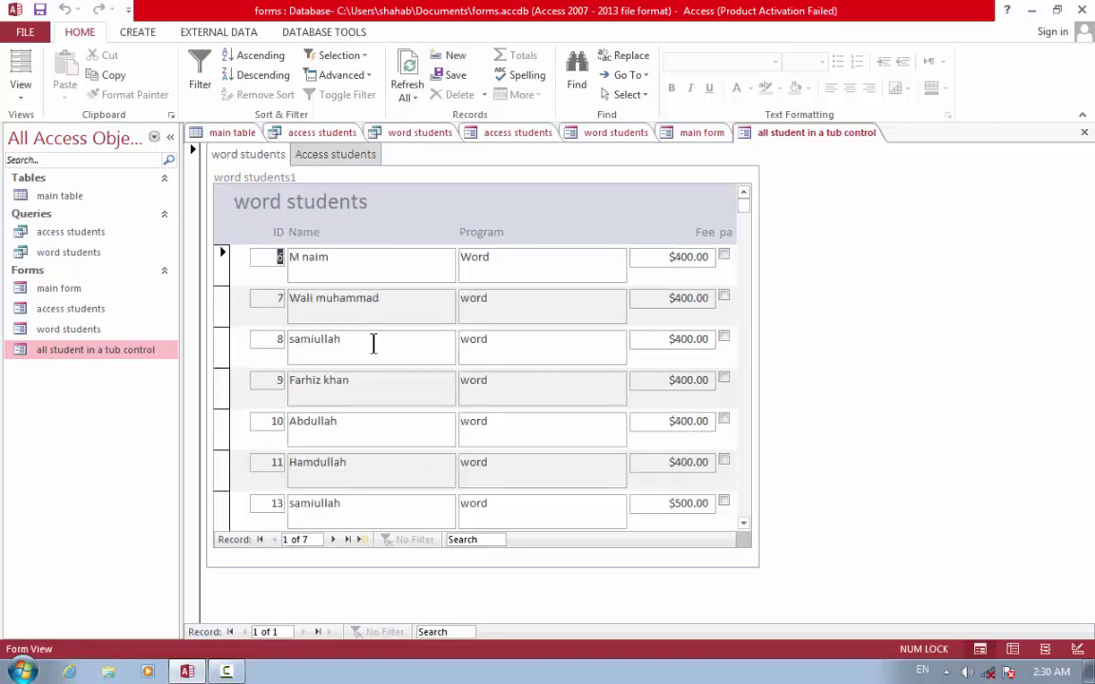